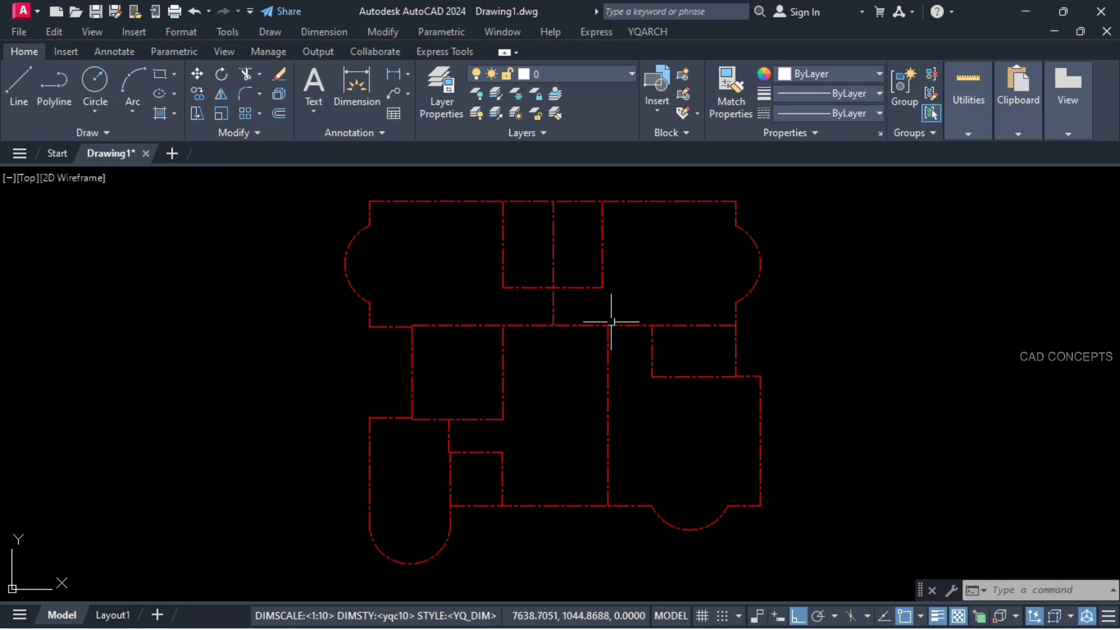
# Convert the plan's outer centre lines to walls with the XWW command at thickness 20, leaving the interior partition lines out of the selection.
pyautogui.write('xww')
pyautogui.press('Return')
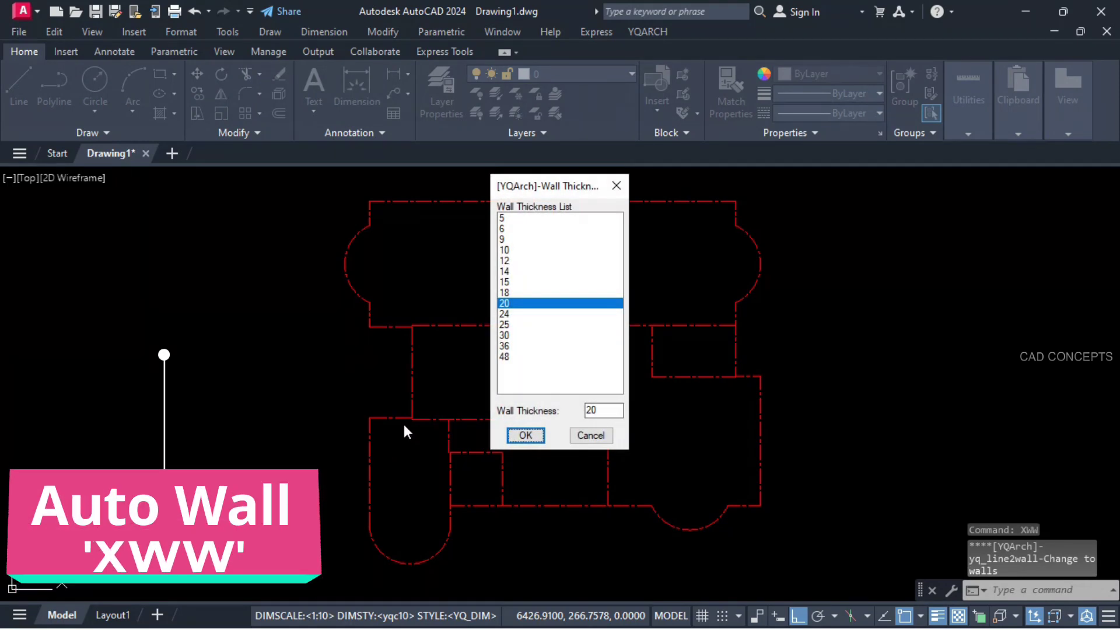
pyautogui.click(524, 436)
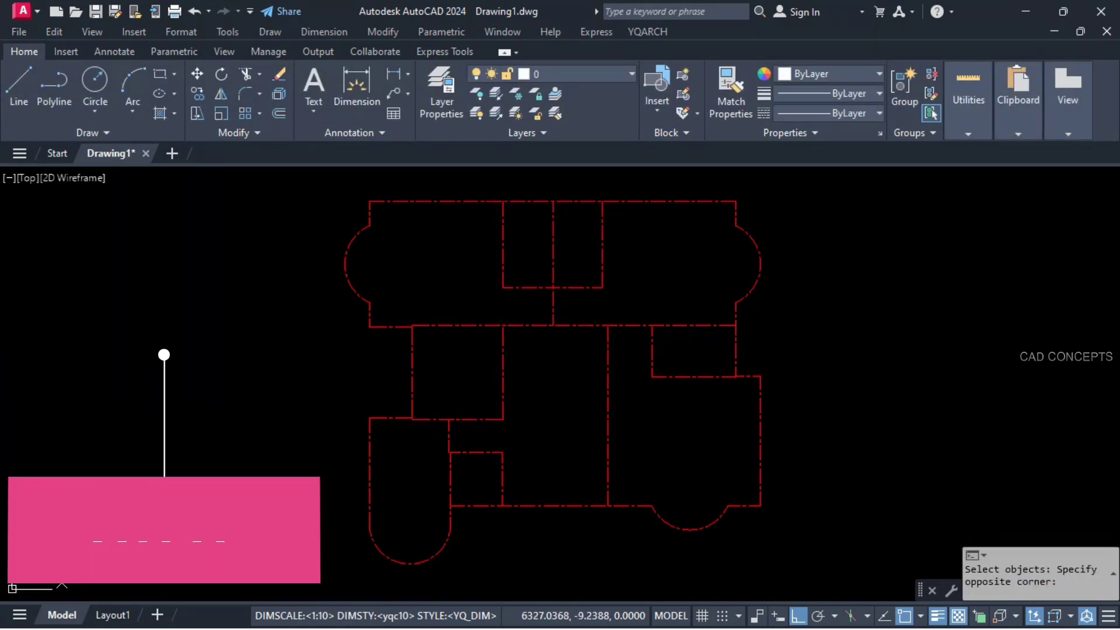
pyautogui.click(292, 580)
pyautogui.click(823, 171)
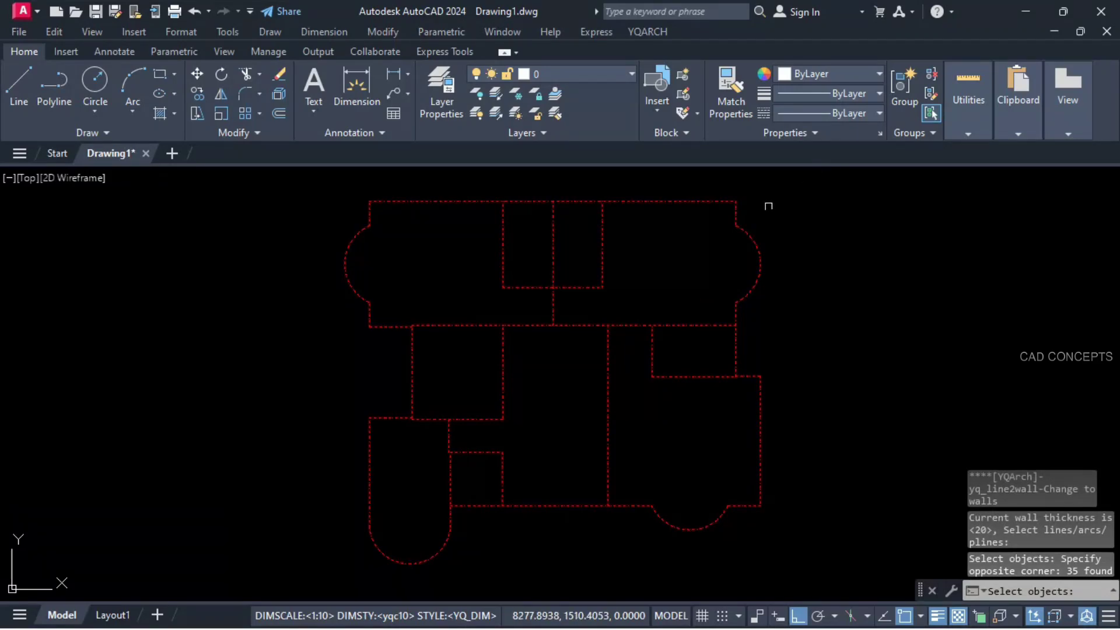
pyautogui.click(711, 238)
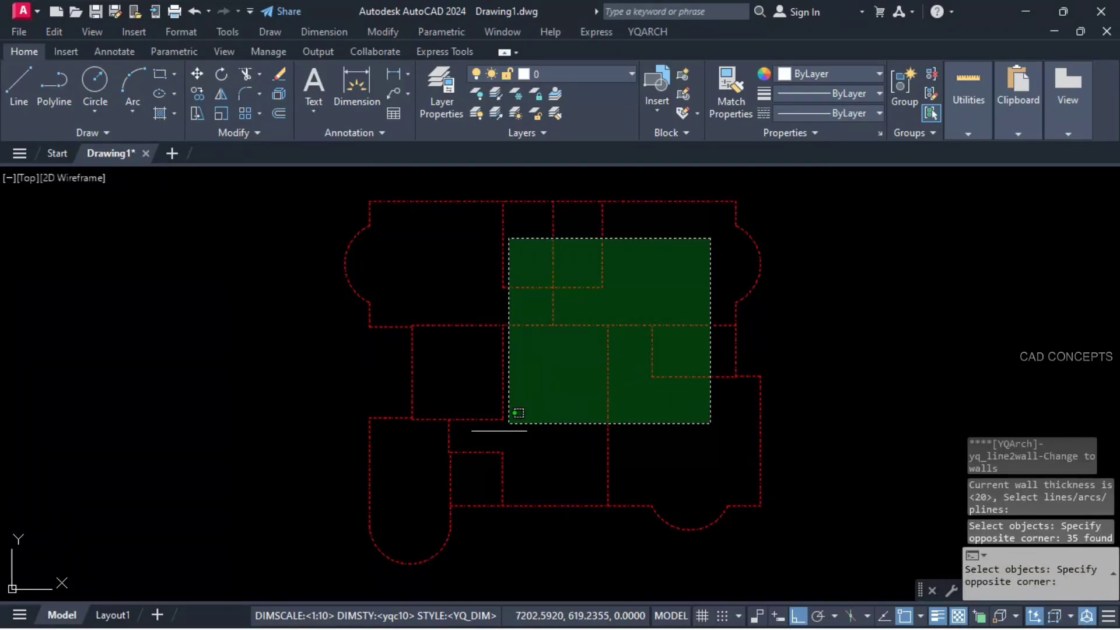
pyautogui.click(434, 437)
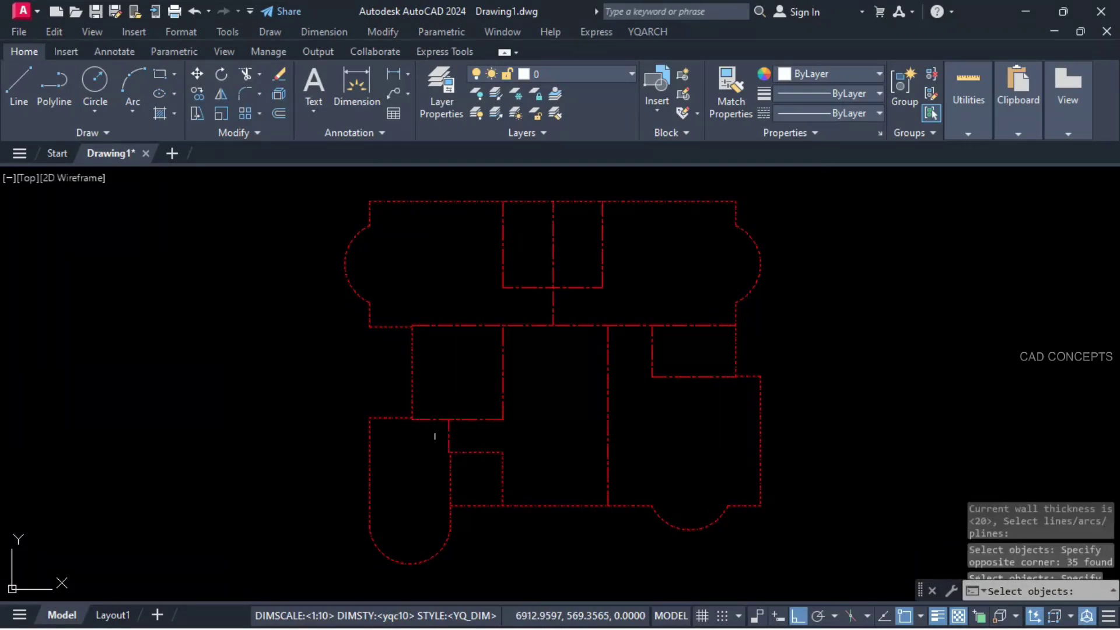
pyautogui.rightClick(592, 365)
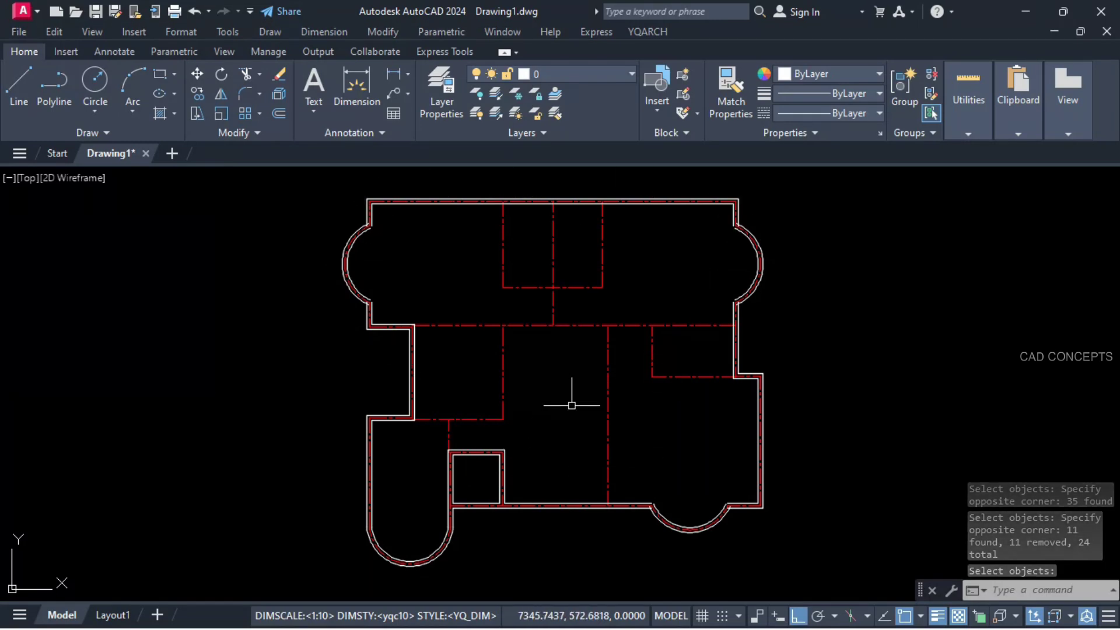
# Convert the interior partition centre lines to walls with a thickness of 10.
pyautogui.press('space')
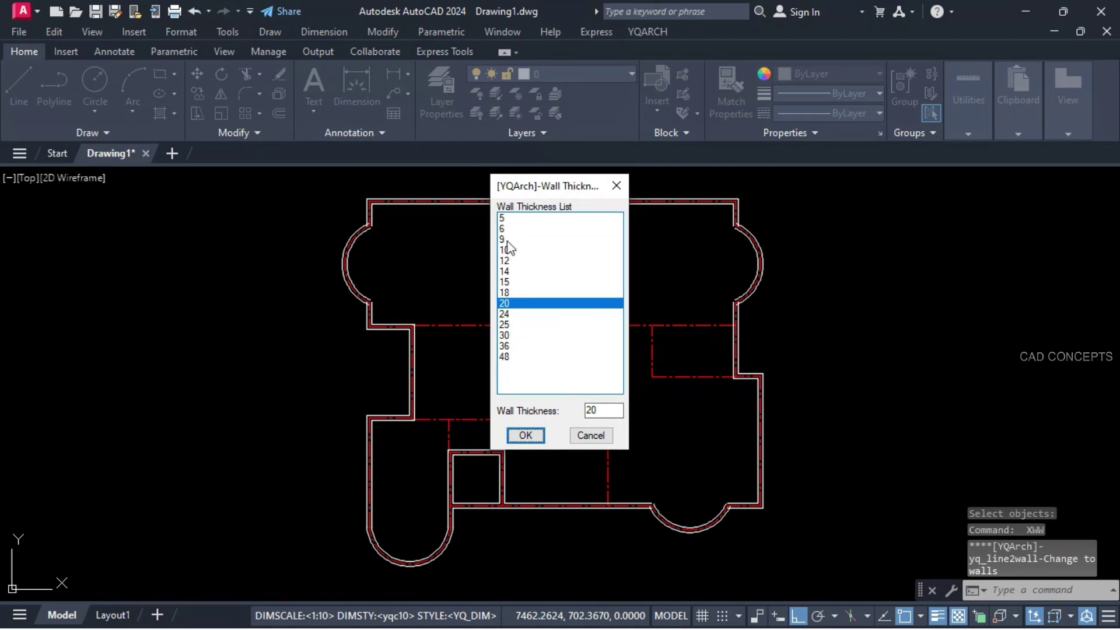
pyautogui.click(505, 250)
pyautogui.click(525, 435)
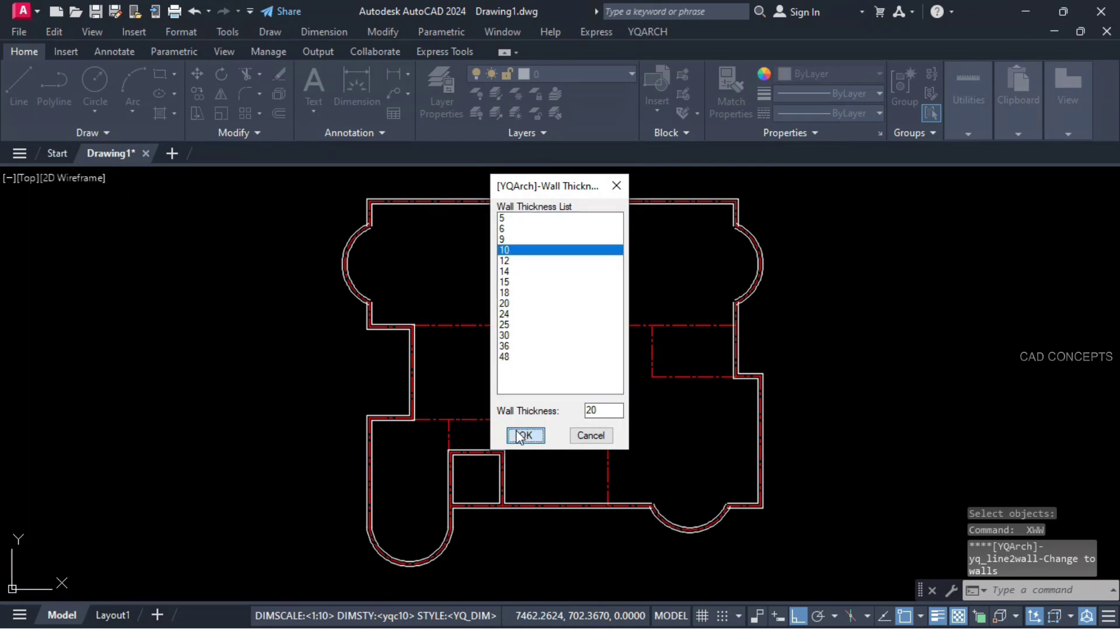
pyautogui.click(693, 239)
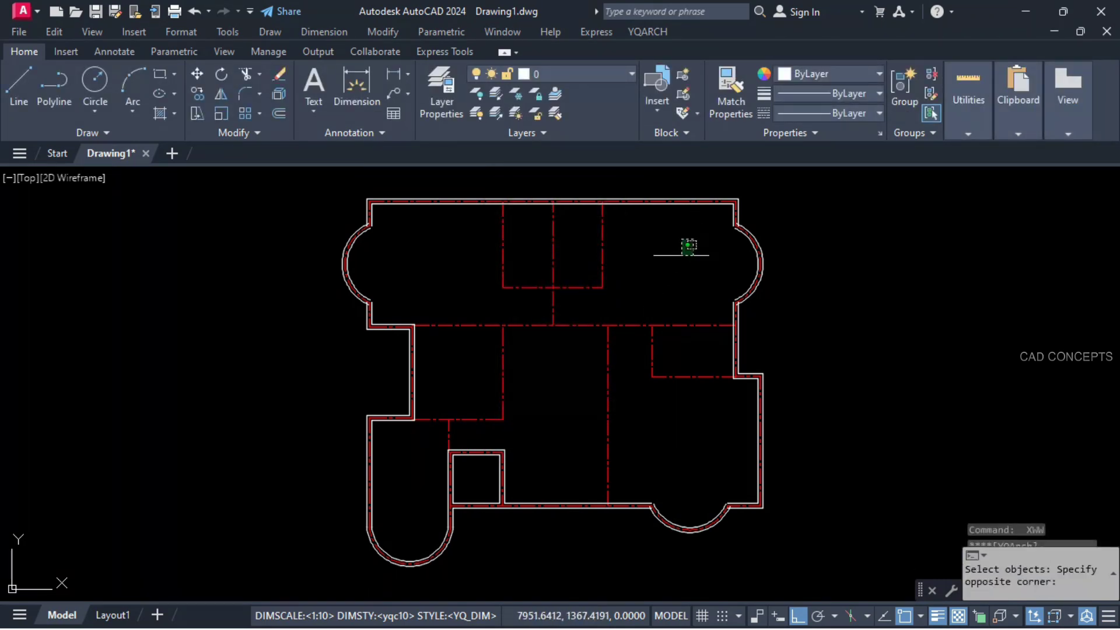
pyautogui.click(432, 428)
pyautogui.press('Return')
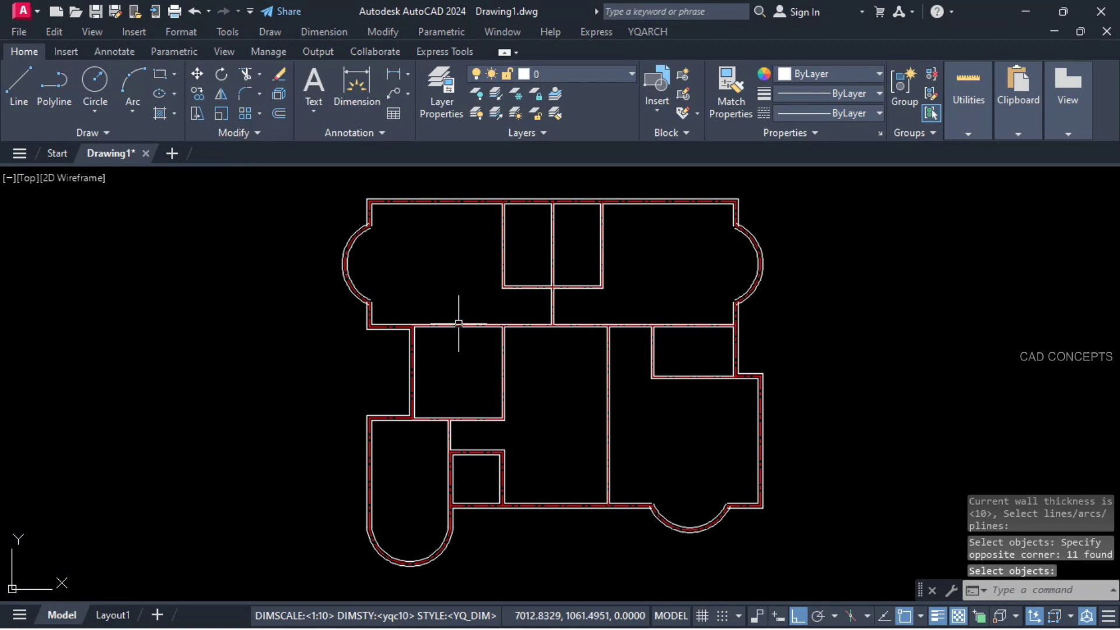
# Fillet the curved wall lines of the upper-left bay with the adjoining straight wall lines to close the open corners.
pyautogui.scroll(8, 363, 211)
pyautogui.write('f')
pyautogui.press('Return')
pyautogui.click(381, 298)
pyautogui.click(391, 283)
pyautogui.press('Return')
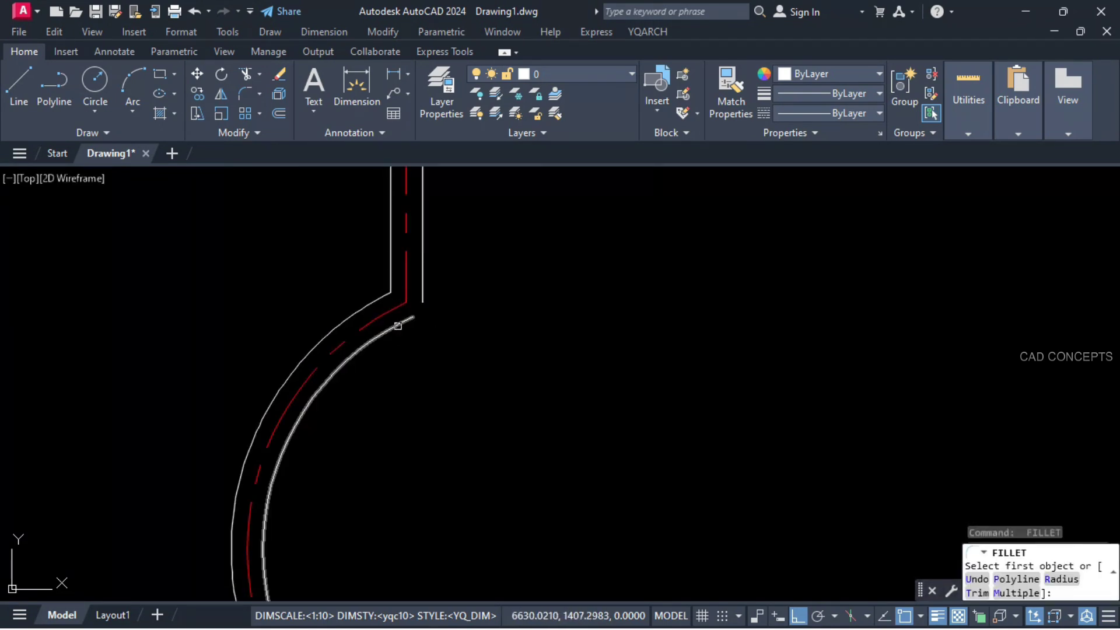
pyautogui.click(401, 325)
pyautogui.click(422, 292)
pyautogui.click(465, 397)
pyautogui.click(440, 347)
# Fillet the curved wall lines of the upper-right bay with the adjoining straight wall lines to close the open corners.
pyautogui.scroll(-8, 440, 385)
pyautogui.scroll(6, 834, 334)
pyautogui.press('Return')
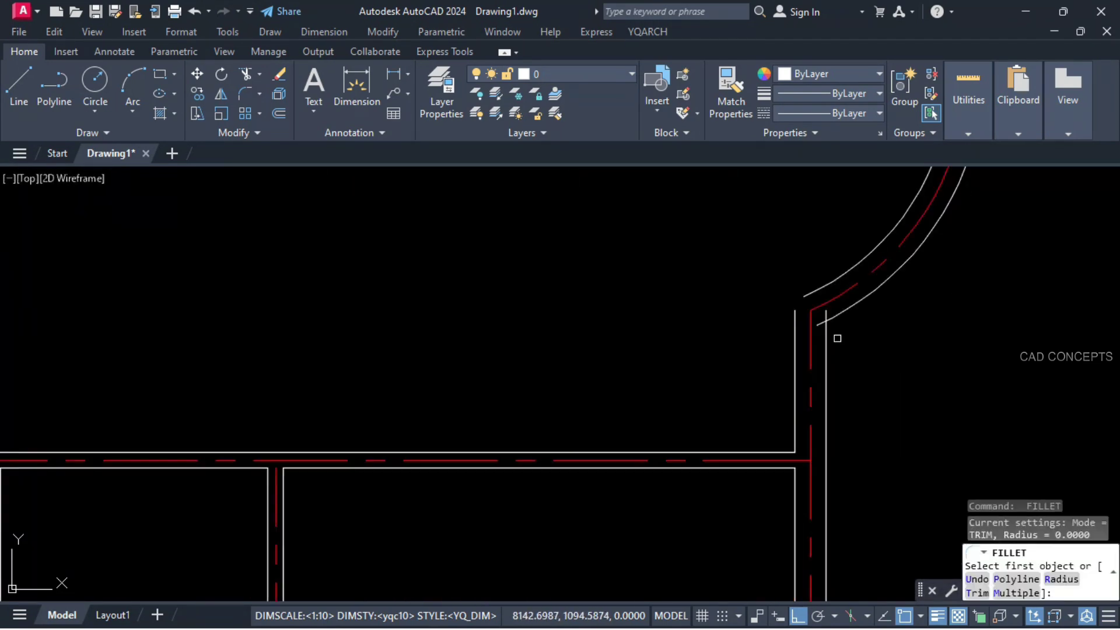
pyautogui.click(826, 344)
pyautogui.click(838, 315)
pyautogui.press('Return')
pyautogui.press('Return')
pyautogui.click(782, 355)
pyautogui.click(799, 400)
pyautogui.press('Return')
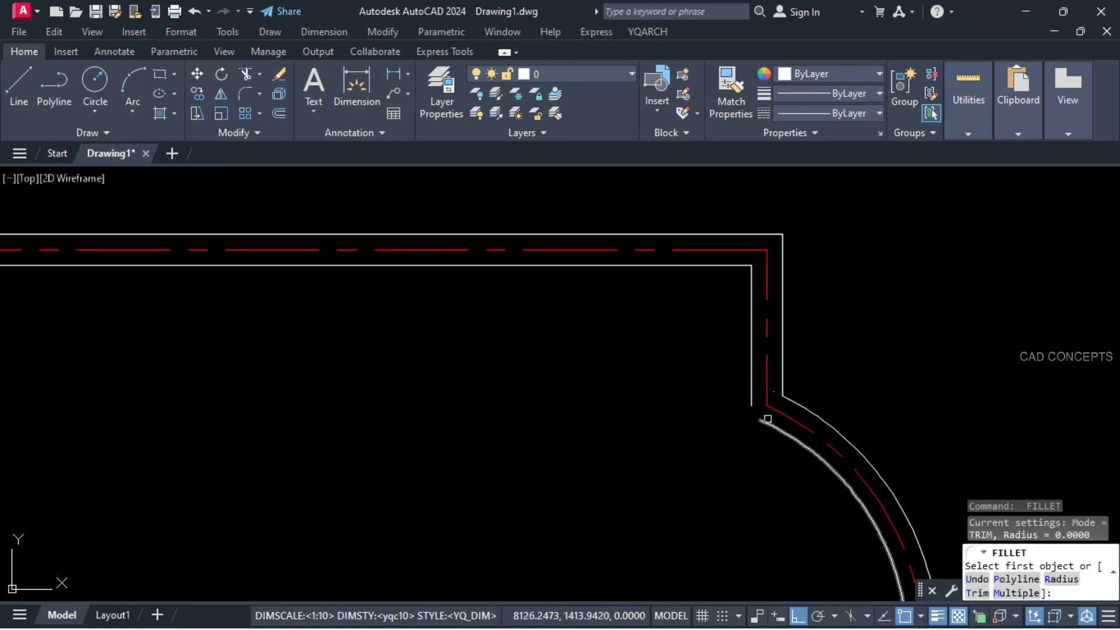
pyautogui.click(765, 419)
pyautogui.click(750, 382)
pyautogui.scroll(-8, 678, 292)
pyautogui.scroll(8, 685, 480)
# Add automatic closed-space dimensions inside every room of the plan with the DDZ command.
pyautogui.press('Return')
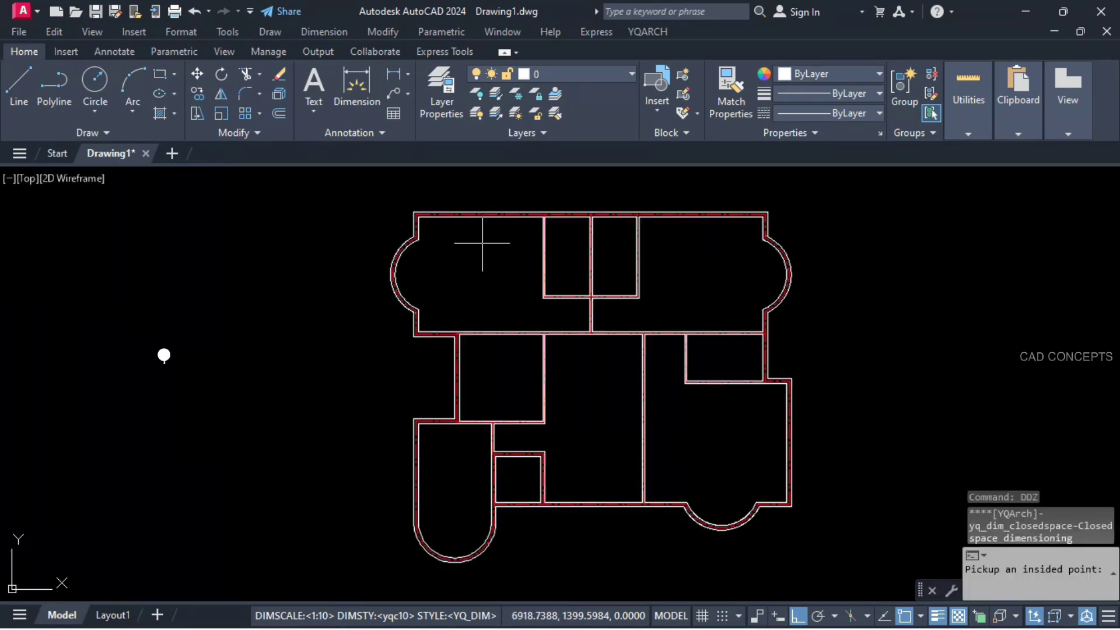
pyautogui.click(475, 243)
pyautogui.click(679, 245)
pyautogui.click(615, 250)
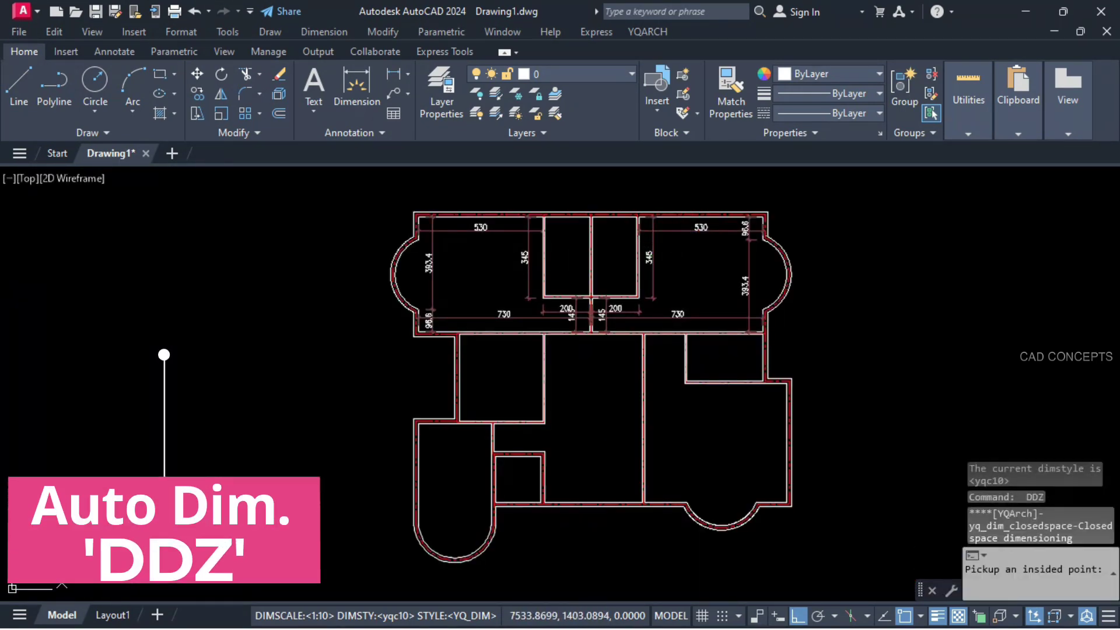
pyautogui.click(566, 256)
pyautogui.click(508, 361)
pyautogui.click(460, 445)
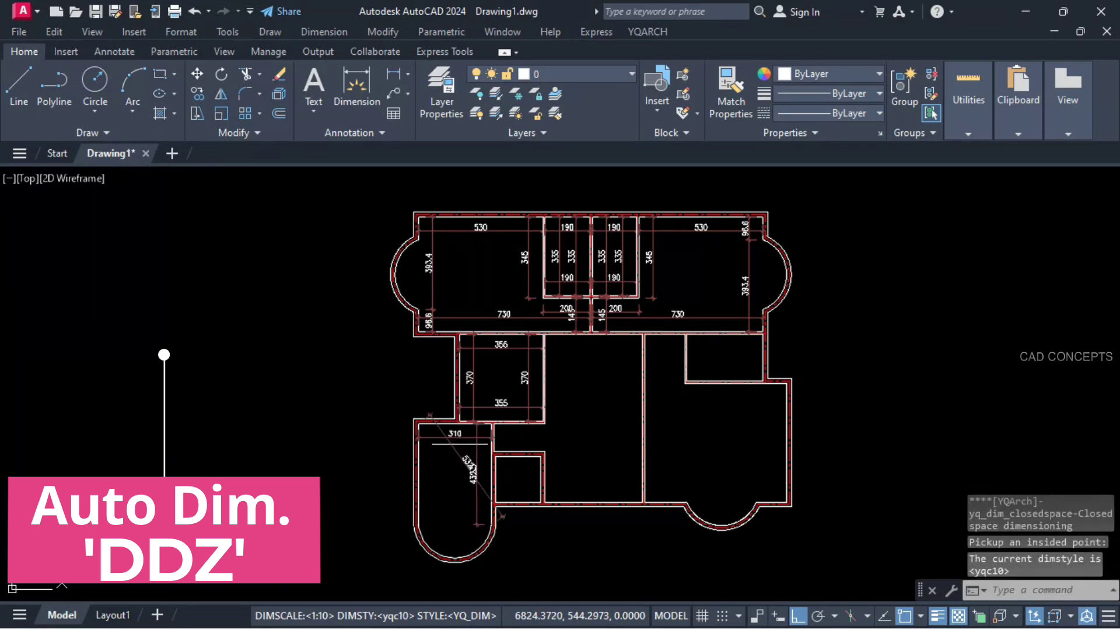
pyautogui.click(567, 431)
pyautogui.click(681, 434)
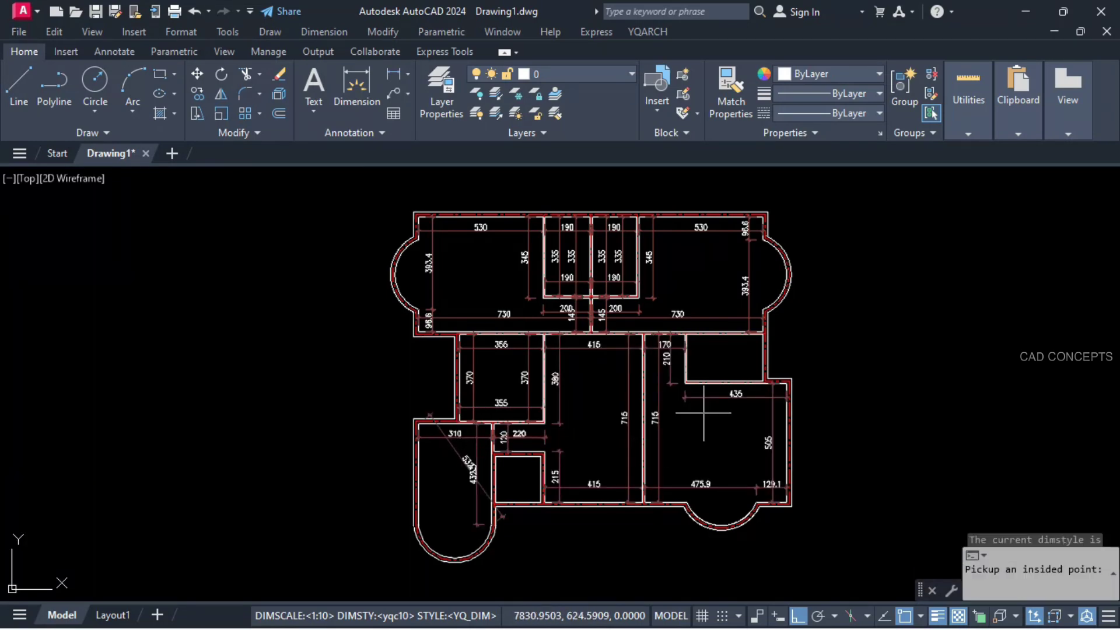
pyautogui.click(723, 367)
pyautogui.click(518, 477)
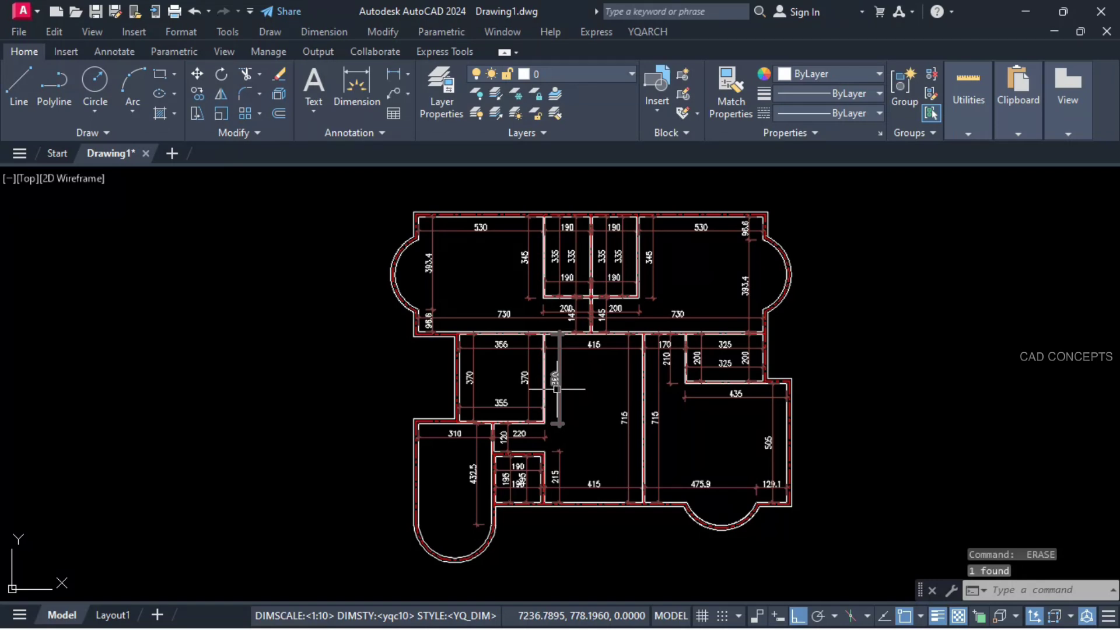
# Erase the redundant dimensions in the central hall, the small lower room, the middle-left room and the upper-left room.
pyautogui.click(556, 388)
pyautogui.press('Delete')
pyautogui.click(558, 451)
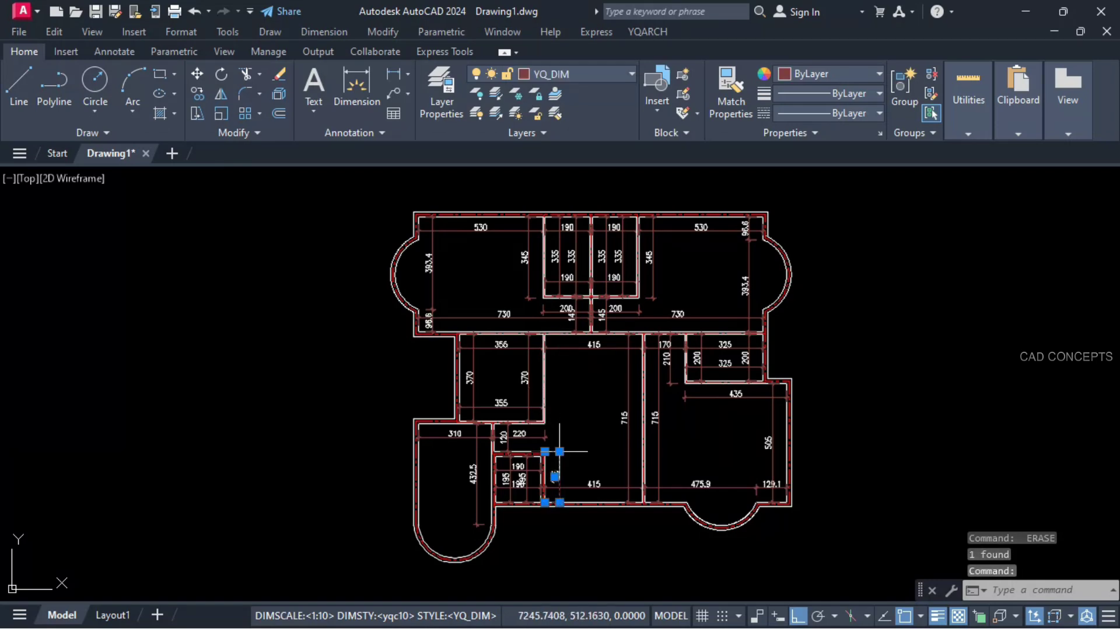
pyautogui.click(520, 471)
pyautogui.write('e ERASE')
pyautogui.click(538, 413)
pyautogui.click(522, 382)
pyautogui.write('e')
pyautogui.click(454, 327)
pyautogui.click(426, 301)
pyautogui.write('e')
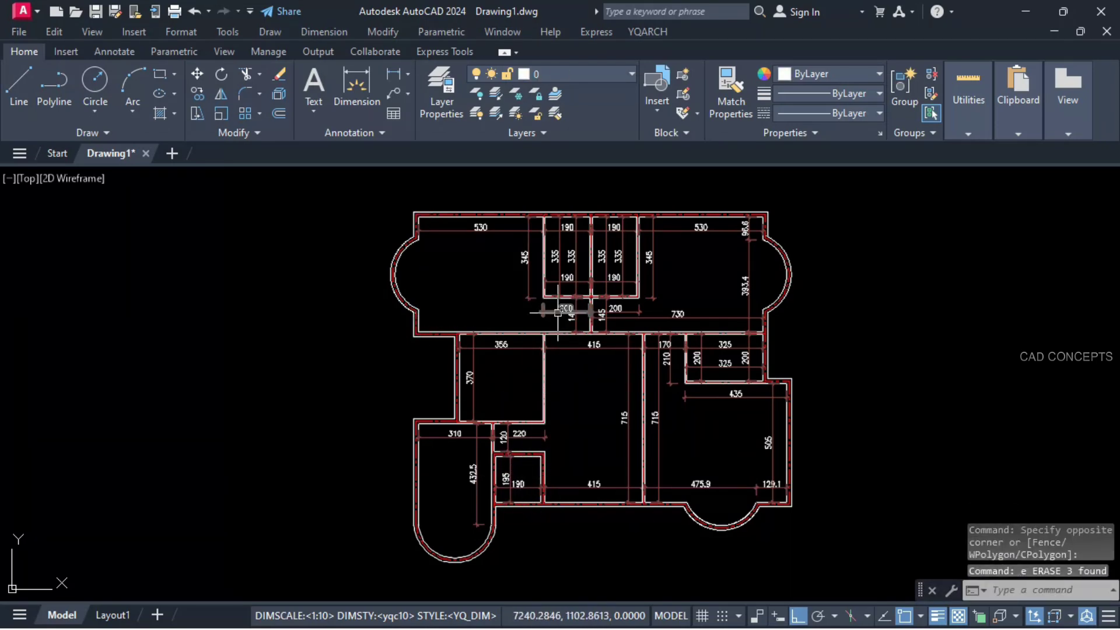
# Stretch the vertical 345 dimension in the upper-left room down to the room's lower wall.
pyautogui.click(529, 275)
pyautogui.click(528, 299)
pyautogui.click(529, 333)
pyautogui.press('Escape')
# Erase the duplicate dimensions in the two small upper rooms and the redundant ones in the upper-right room.
pyautogui.click(565, 281)
pyautogui.write('e')
pyautogui.click(623, 276)
pyautogui.write('e')
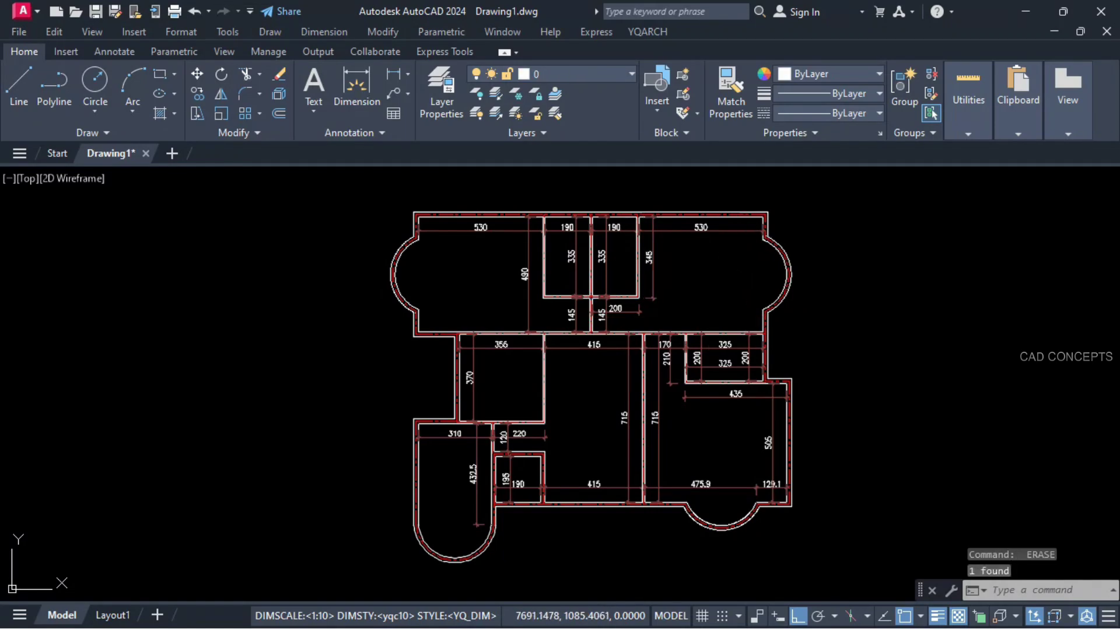
# Stretch the vertical 345 dimension in the upper-right room down to the room's lower wall.
pyautogui.click(652, 286)
pyautogui.click(653, 298)
pyautogui.click(653, 333)
pyautogui.press('Escape')
# Erase the redundant dimensions in the lower-right room, the small room above it and the central hall.
pyautogui.click(671, 370)
pyautogui.write('e')
pyautogui.click(659, 365)
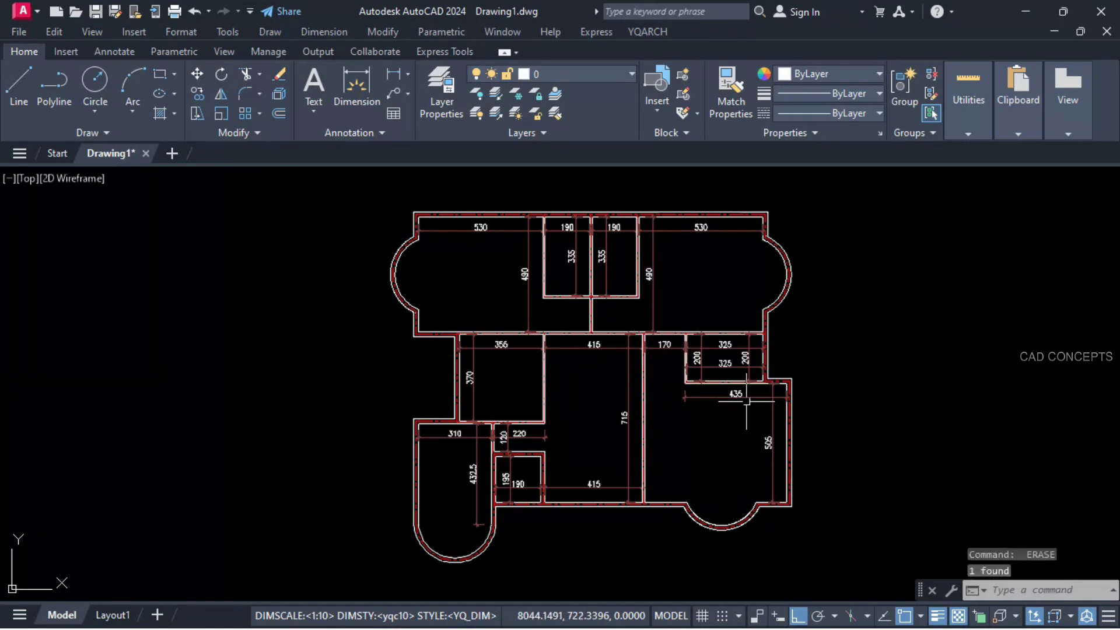
pyautogui.click(584, 488)
pyautogui.click(530, 437)
pyautogui.click(701, 373)
pyautogui.click(715, 368)
pyautogui.write('e')
pyautogui.press('Escape')
# Start the automatic door command ADT and choose the Door3 style with a default width of 120.
pyautogui.write('z w')
pyautogui.click(378, 584)
pyautogui.write('adt')
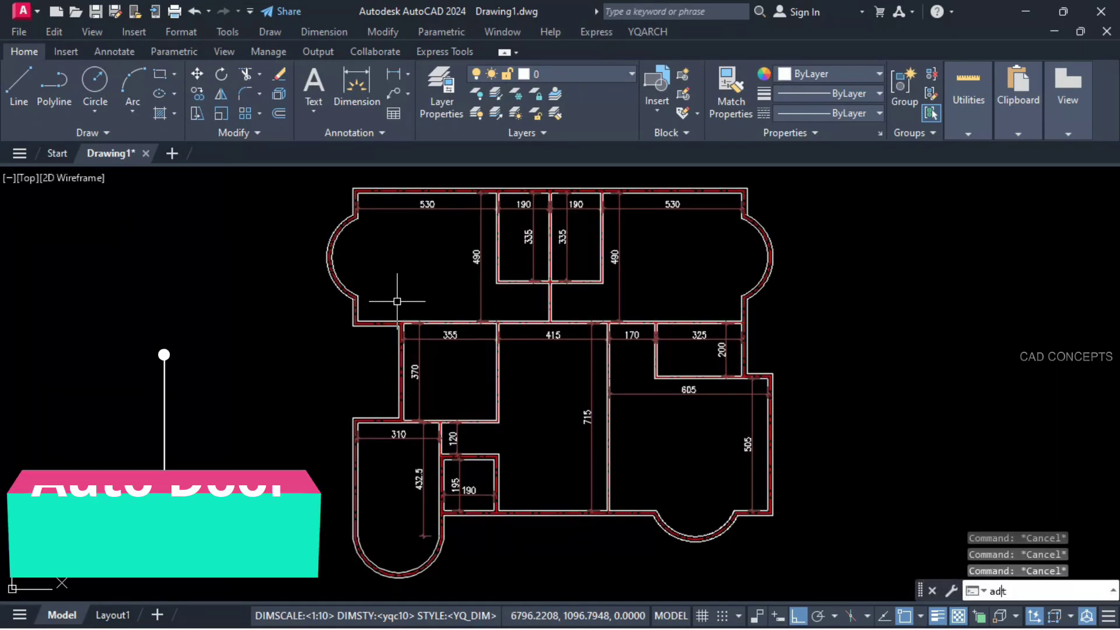
pyautogui.press('Return')
pyautogui.rightClick(493, 366)
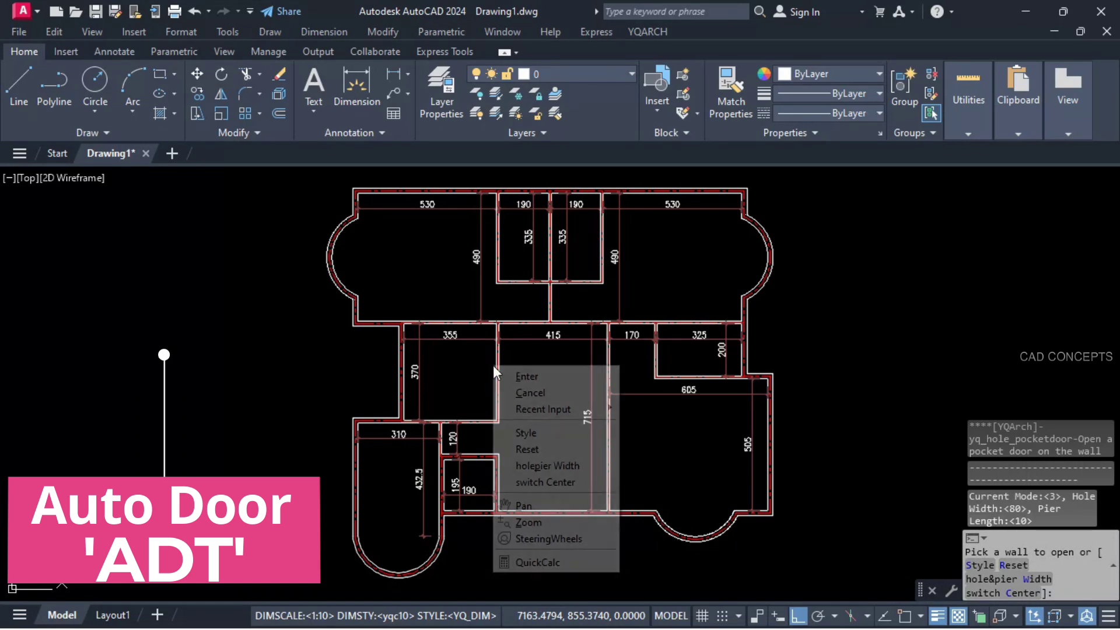
pyautogui.click(514, 432)
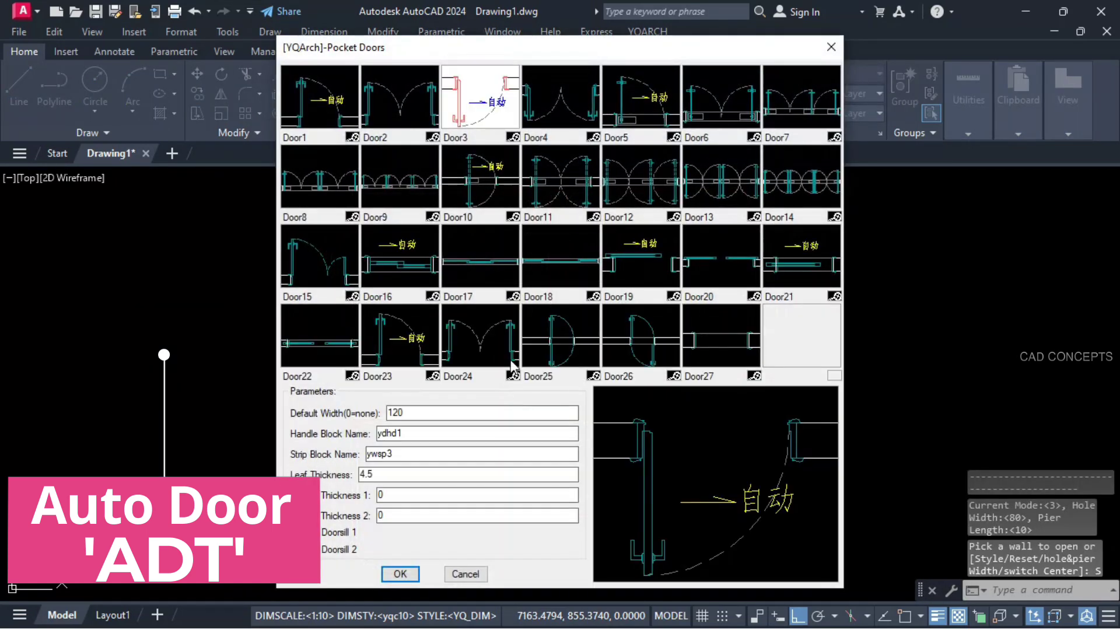
pyautogui.click(474, 110)
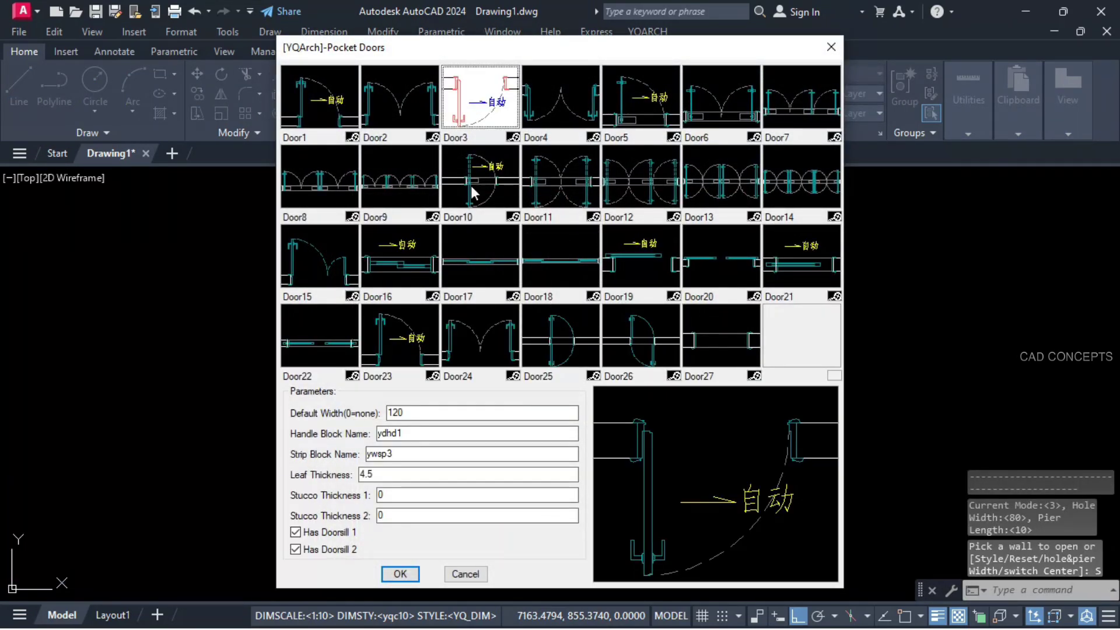
pyautogui.click(401, 574)
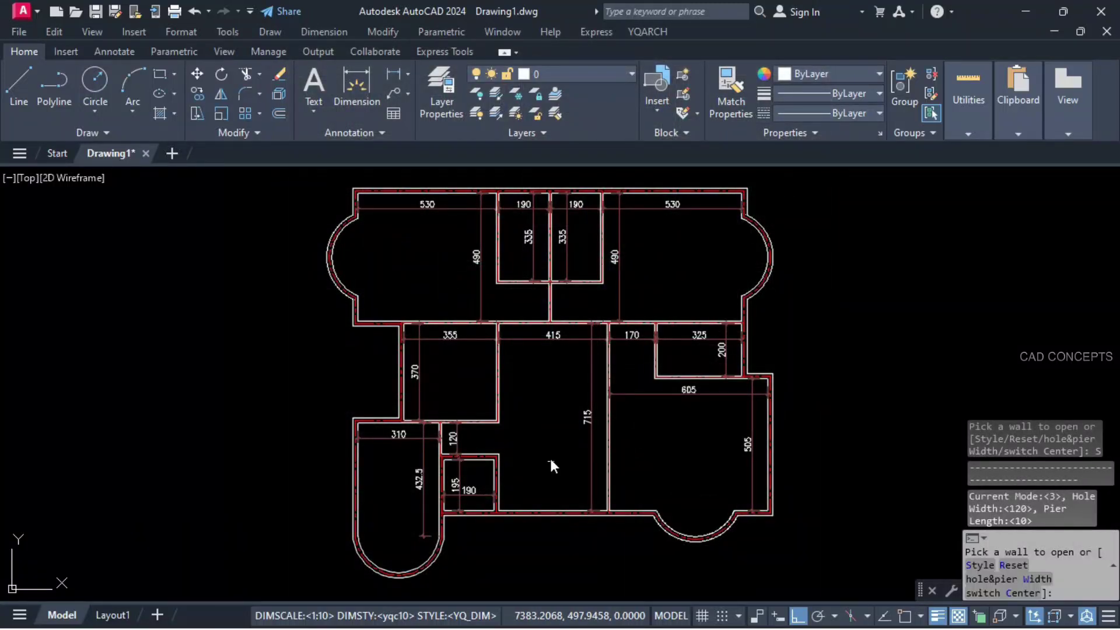
# Turn on Hole at Middle Wall and place a 120-wide door in the central hall's lower wall.
pyautogui.rightClick(550, 458)
pyautogui.click(587, 351)
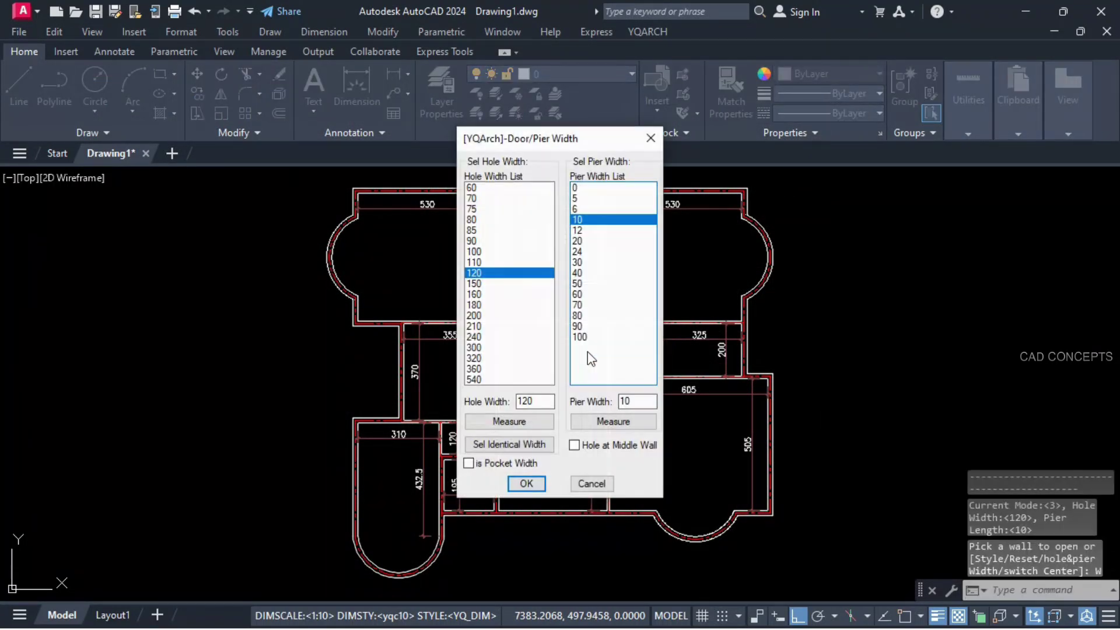
pyautogui.click(575, 446)
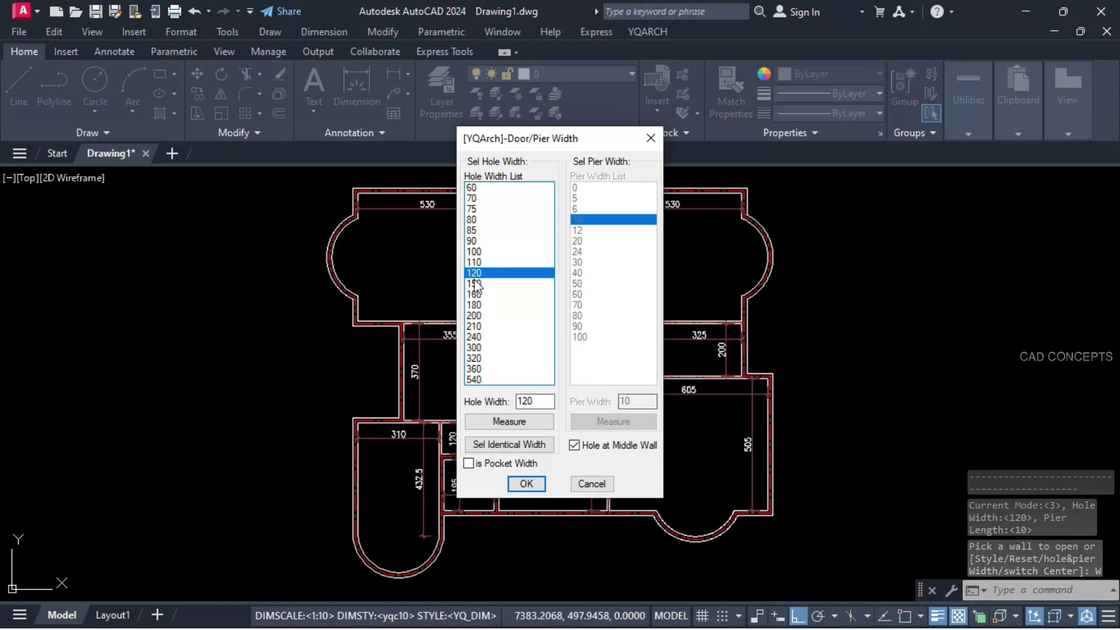
pyautogui.click(526, 484)
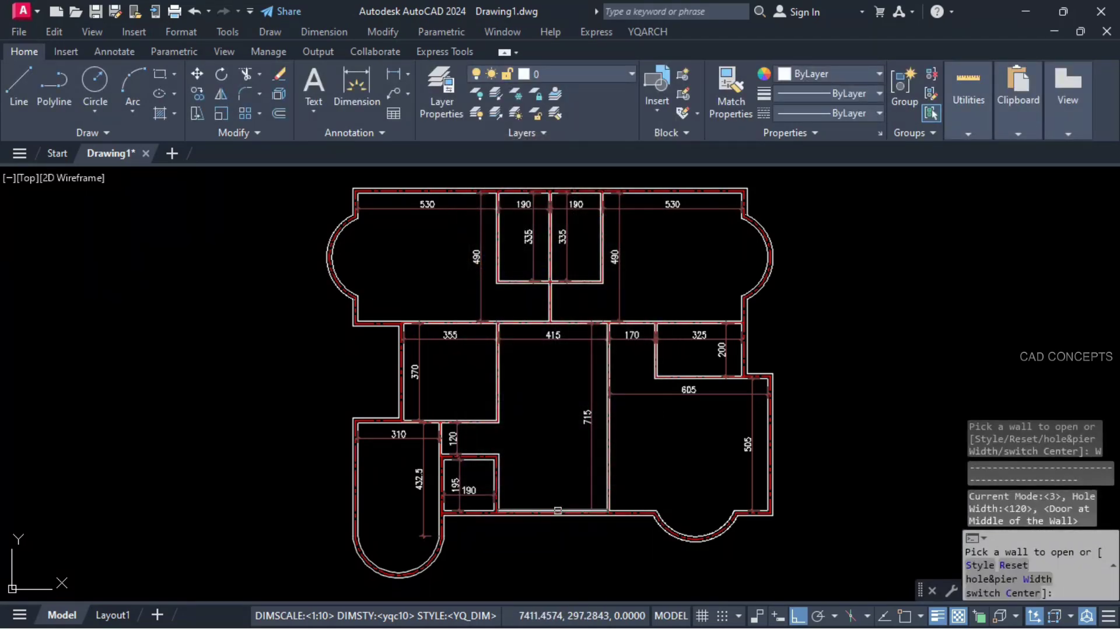
pyautogui.click(558, 510)
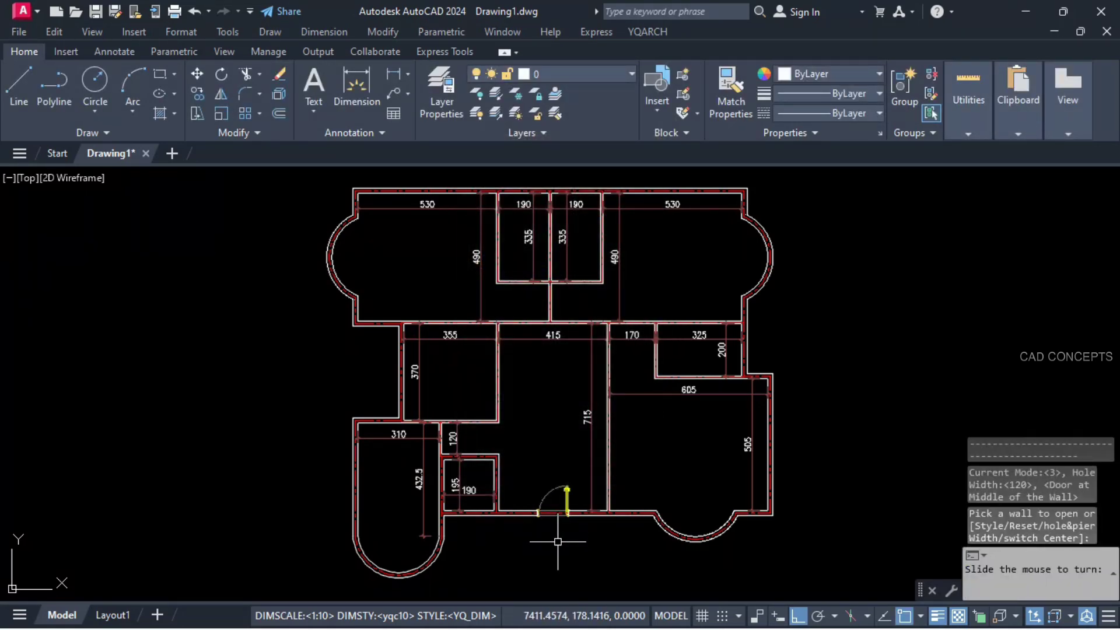
pyautogui.click(555, 532)
# Set the hole width to 90, turn off Hole at Middle Wall, and place a door beside the partition in the upper-right room's lower wall.
pyautogui.write('w')
pyautogui.press('Return')
pyautogui.click(476, 241)
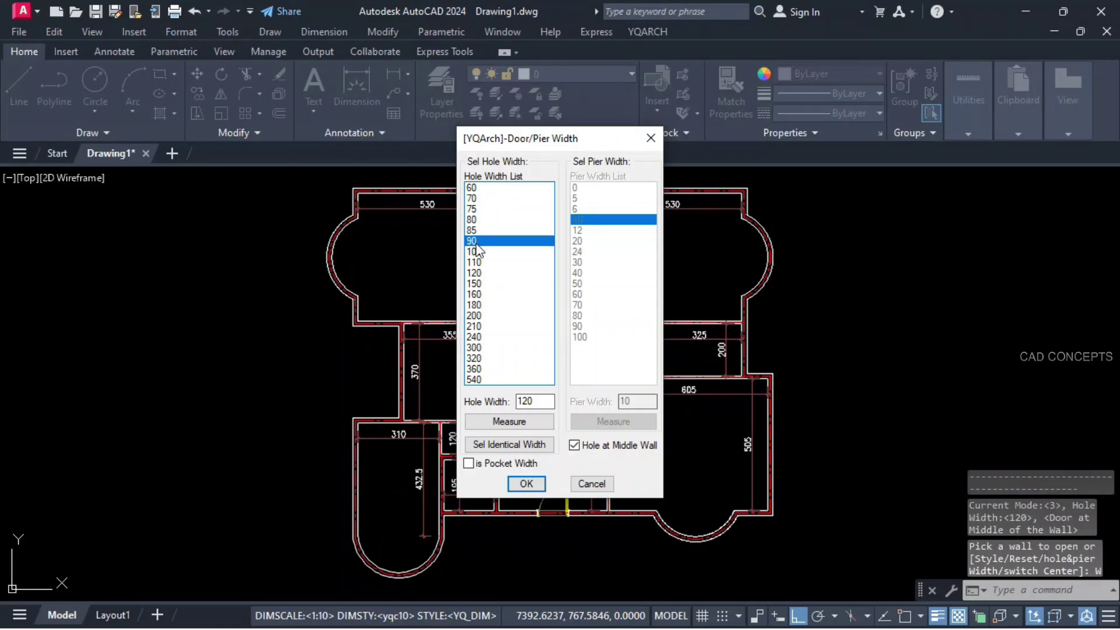
pyautogui.click(574, 445)
pyautogui.click(527, 485)
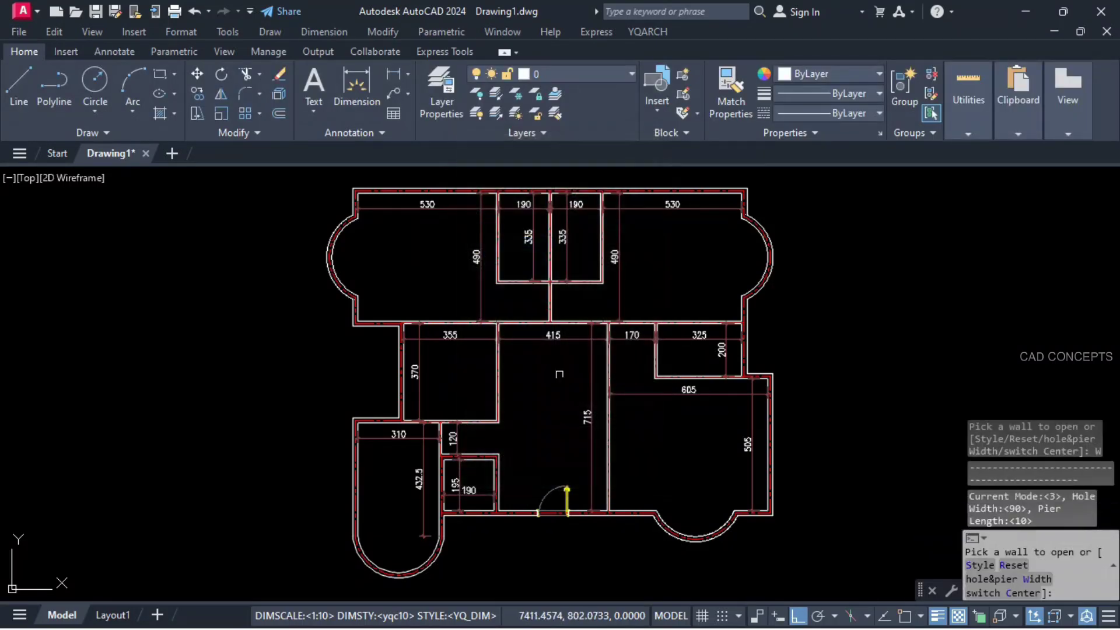
pyautogui.scroll(5, 556, 317)
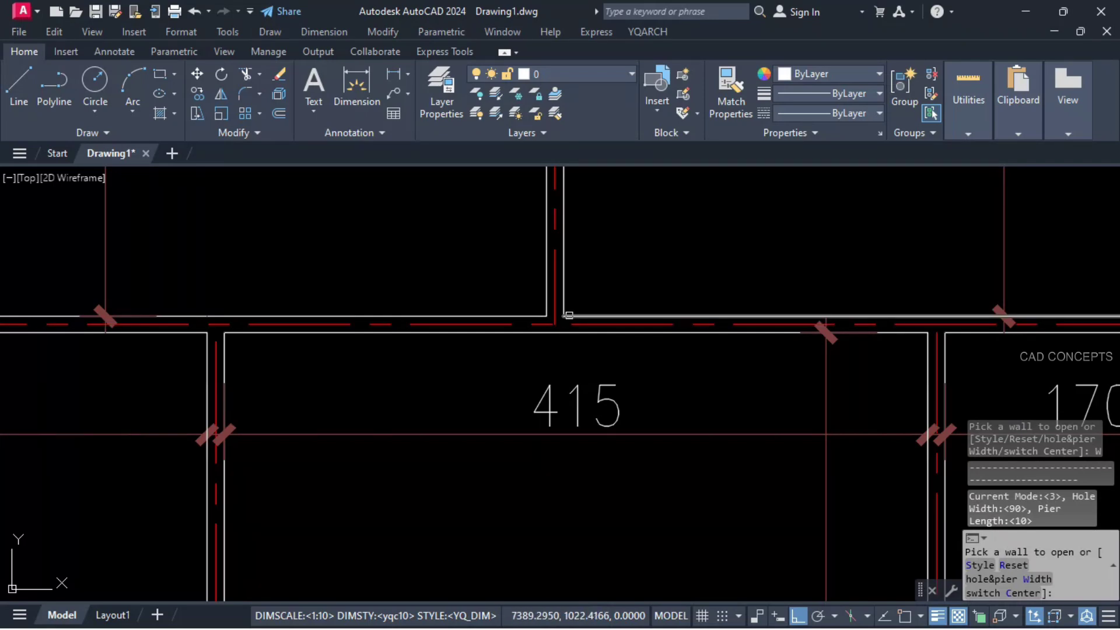
pyautogui.click(571, 299)
pyautogui.click(551, 325)
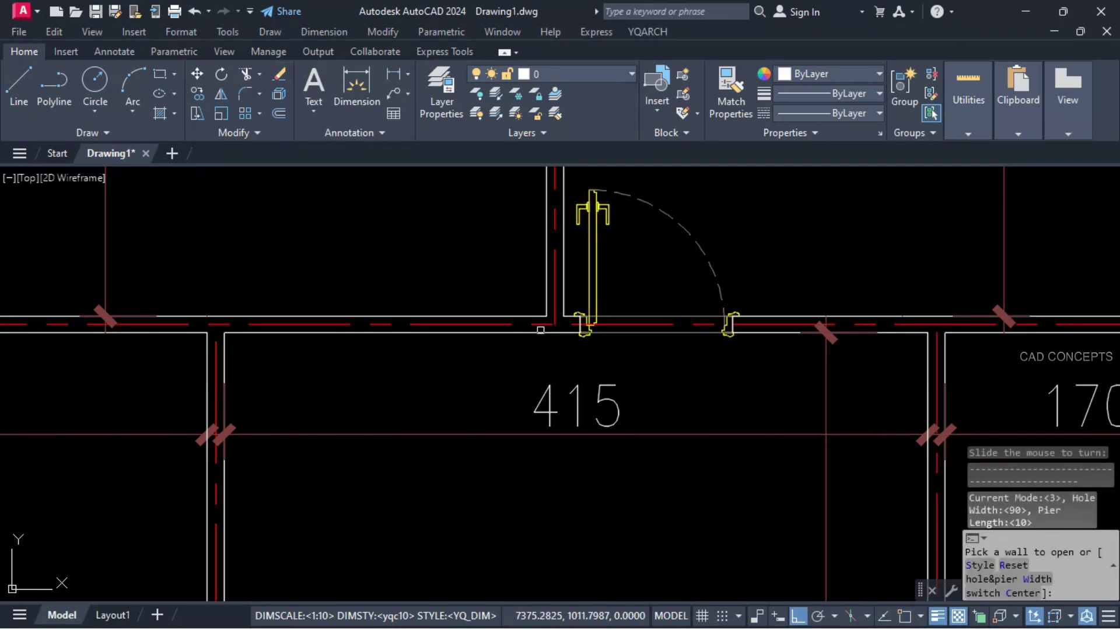
# Place 90-wide doors in the upper-left room's lower wall beside the partition and in the 355-wide room's lower wall near its right corner.
pyautogui.click(529, 325)
pyautogui.click(529, 334)
pyautogui.scroll(-6, 530, 344)
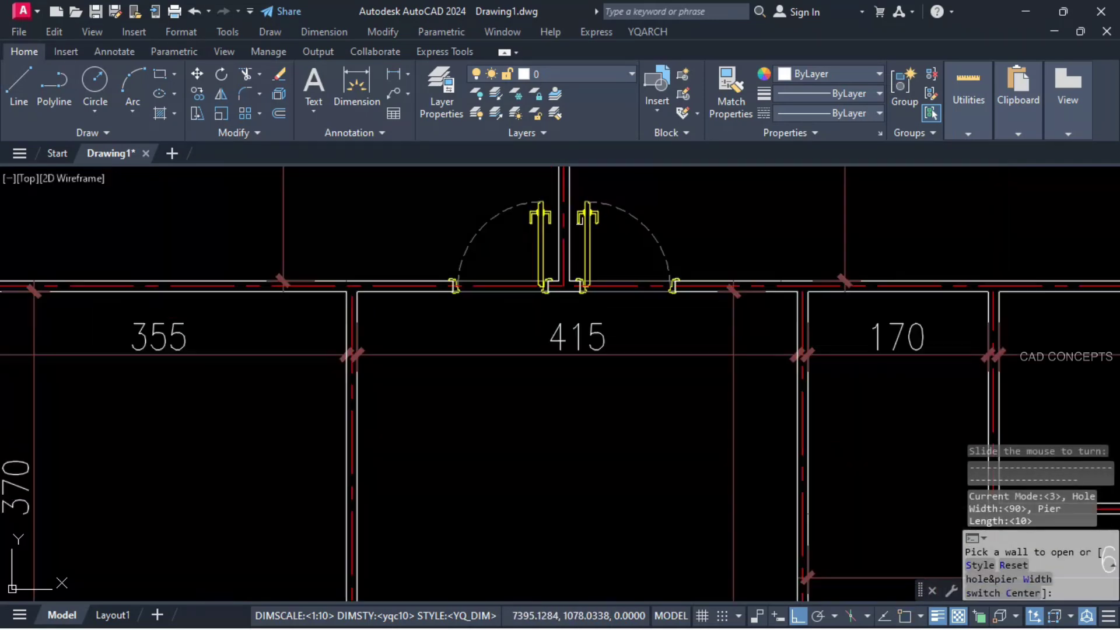
pyautogui.scroll(4, 501, 395)
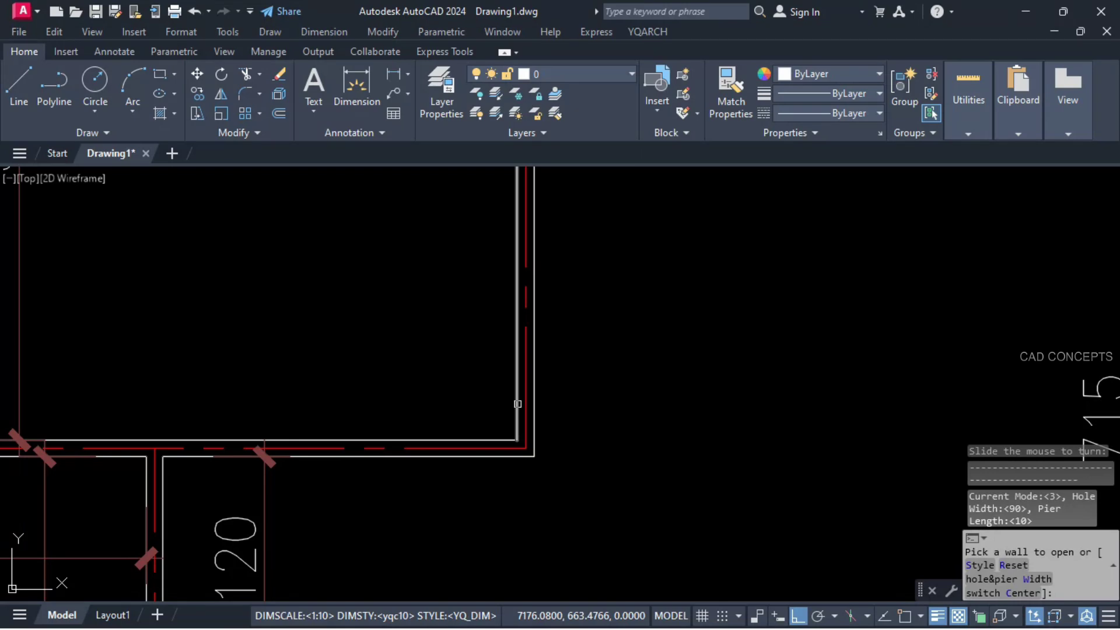
pyautogui.scroll(-3, 518, 404)
pyautogui.scroll(3, 424, 367)
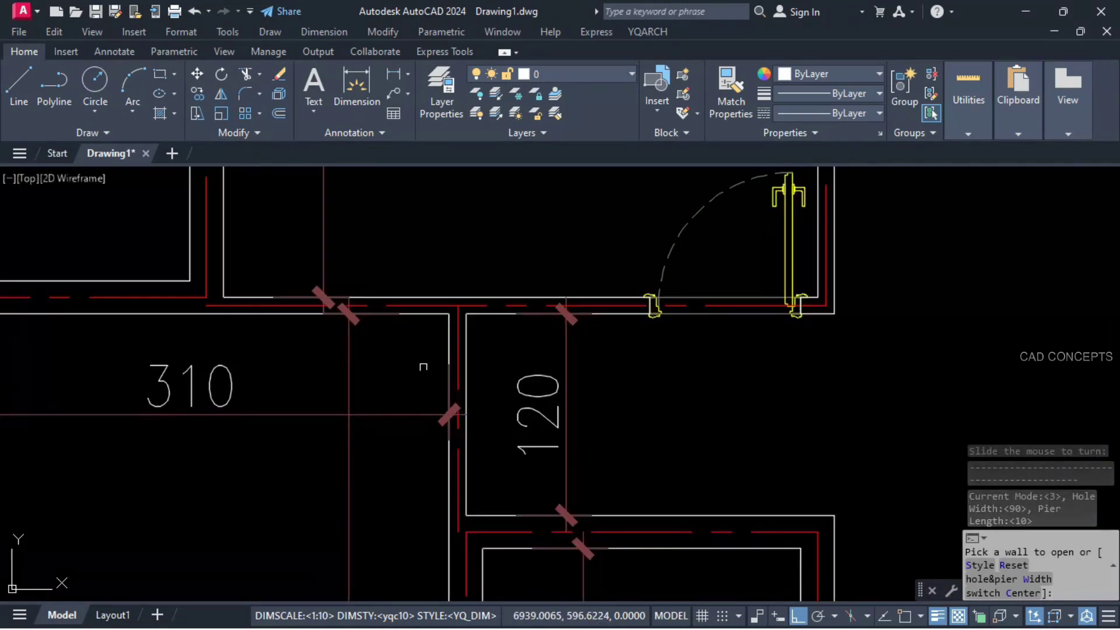
# Place 90-wide doors in the lower-left room's wall to the passage and at both ends of the central hall's right wall, swinging away from the hall.
pyautogui.click(446, 326)
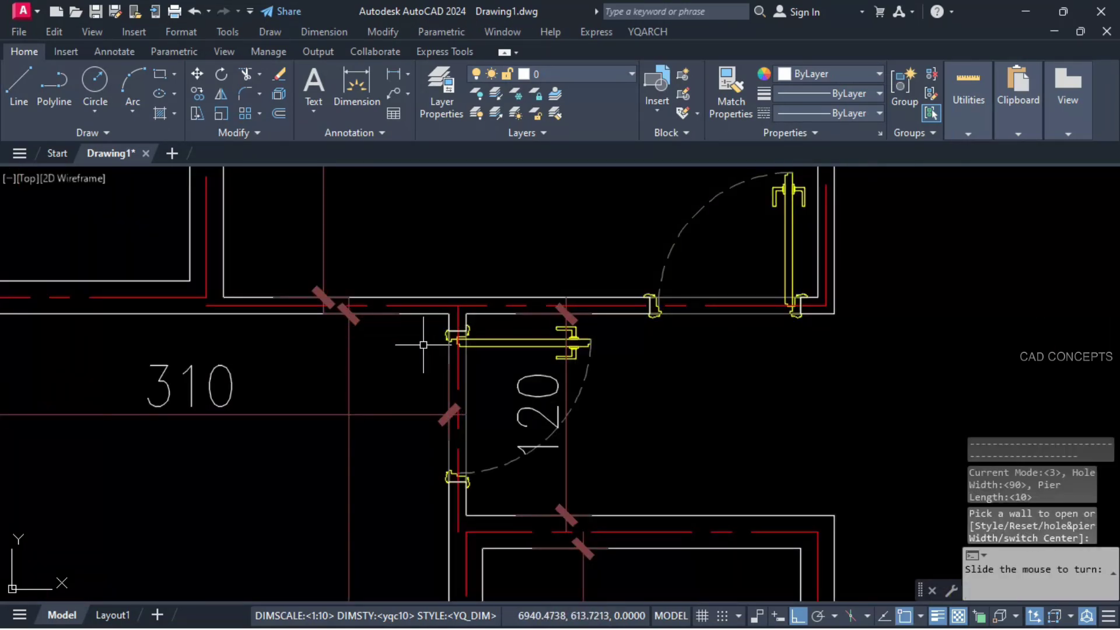
pyautogui.click(443, 353)
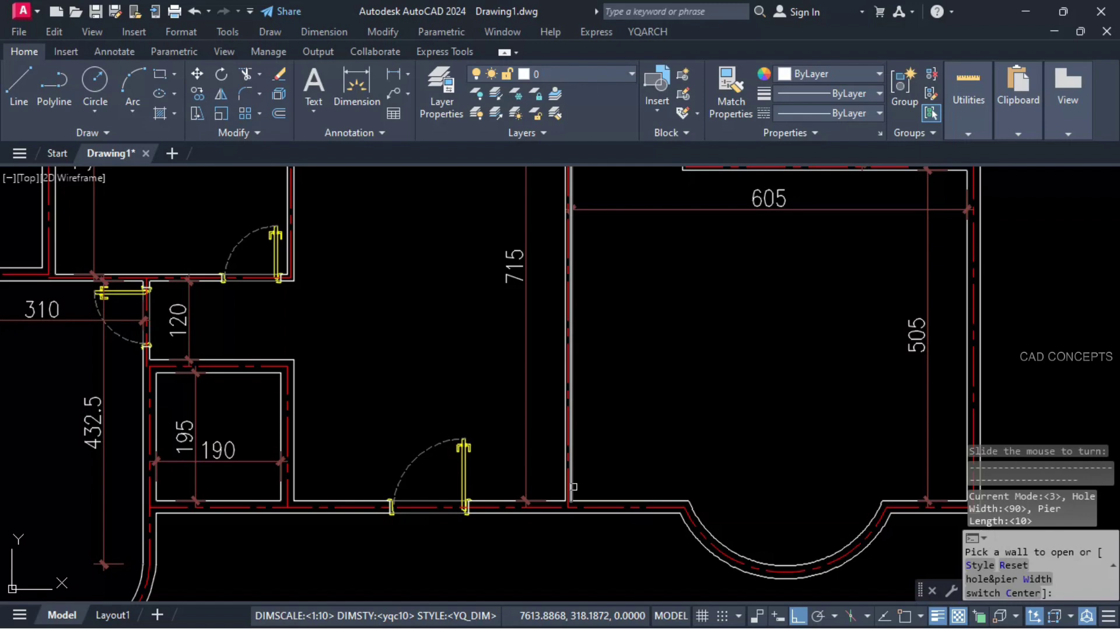
pyautogui.click(571, 489)
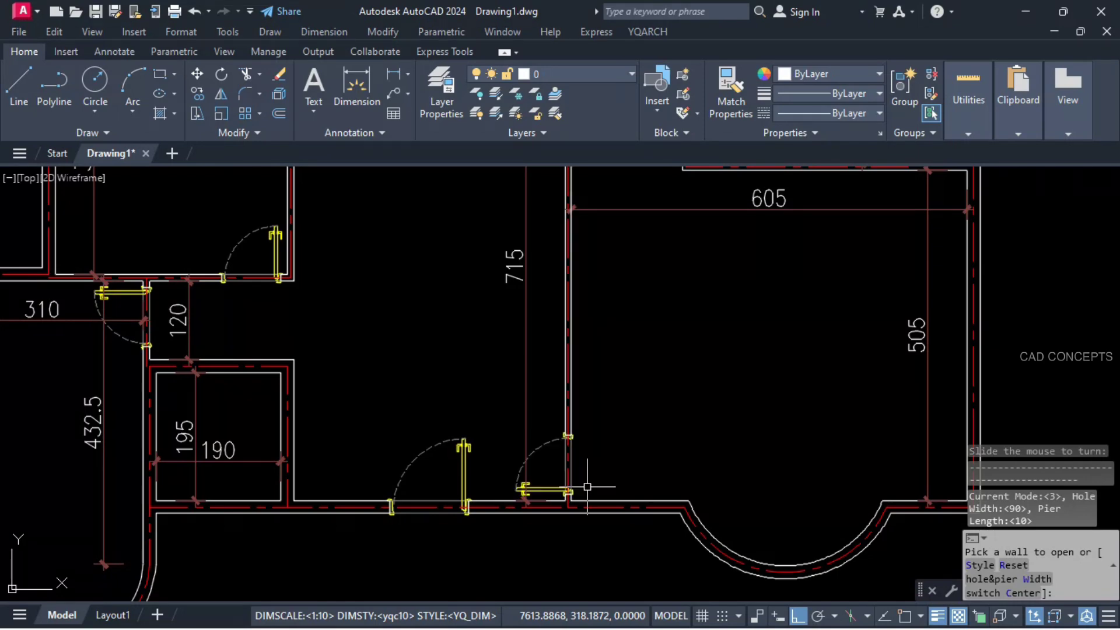
pyautogui.click(546, 503)
pyautogui.scroll(-3, 547, 503)
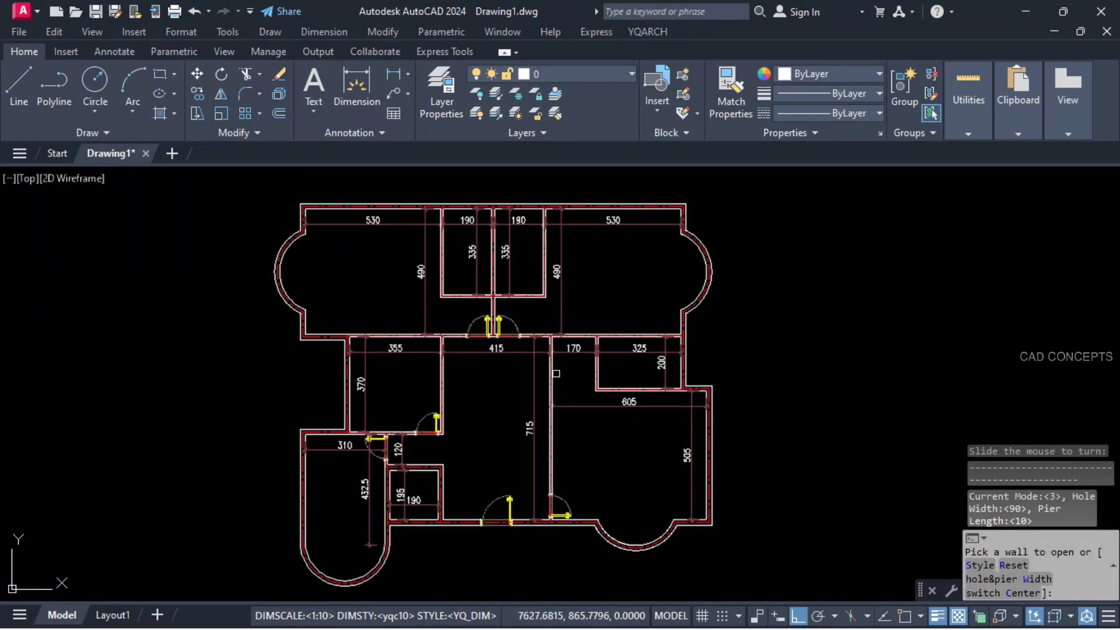
pyautogui.scroll(3, 555, 373)
pyautogui.click(531, 350)
# Set the door hole width to 80 and place a door in the 325-wide room's left wall, swinging into that room.
pyautogui.rightClick(566, 348)
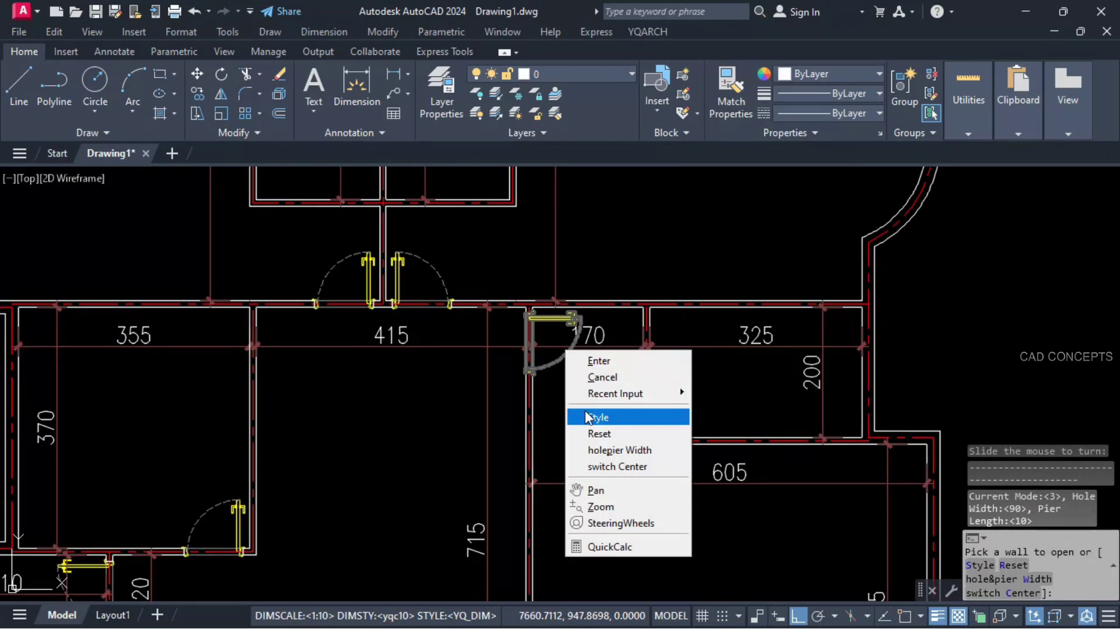
pyautogui.click(589, 450)
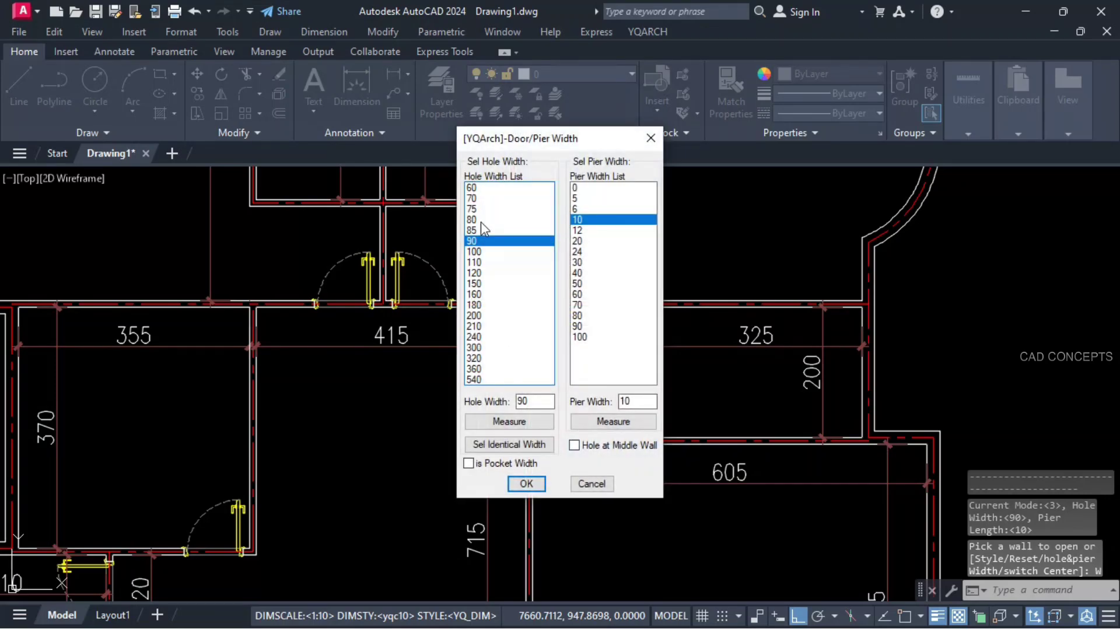
pyautogui.click(480, 222)
pyautogui.click(526, 483)
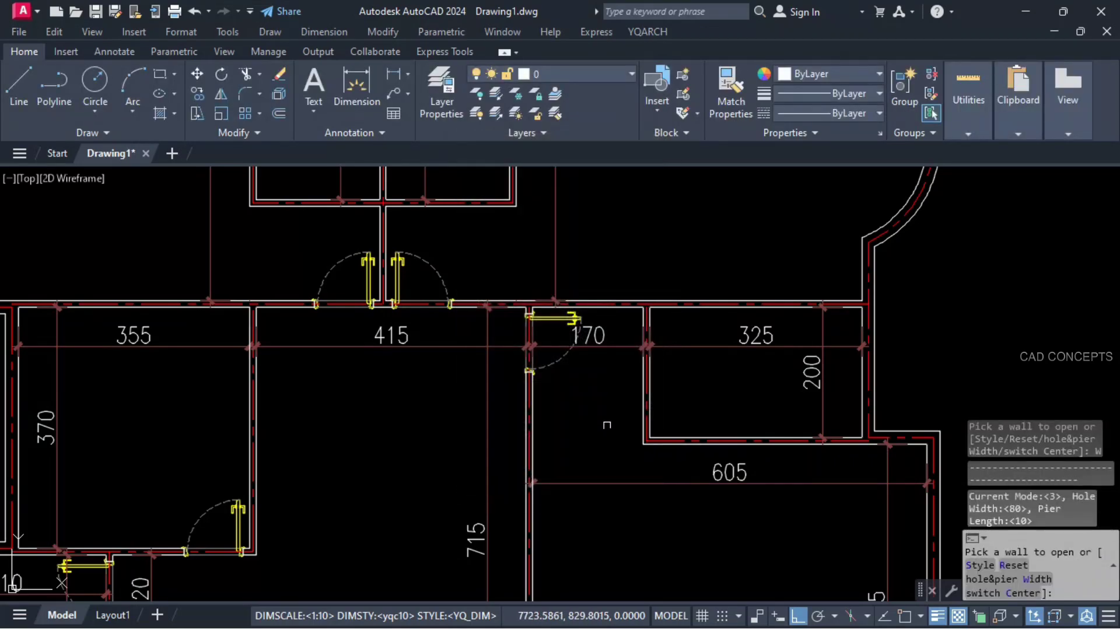
pyautogui.scroll(3, 637, 428)
pyautogui.click(669, 439)
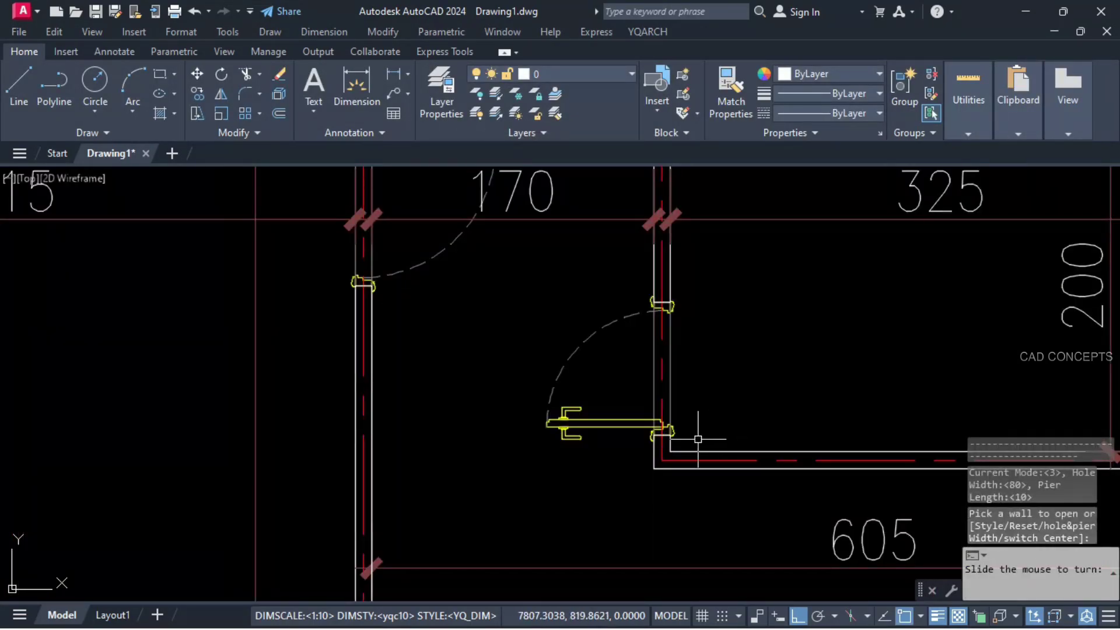
pyautogui.click(628, 441)
pyautogui.scroll(-4, 628, 441)
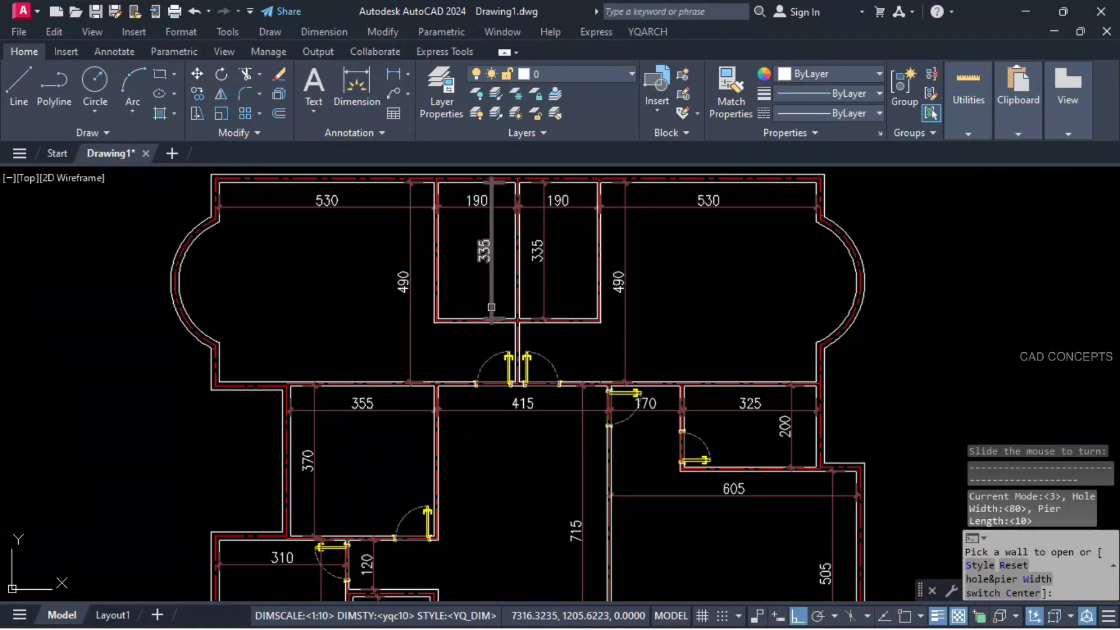
# Place 80-wide doors in the lower walls of the two 190 by 335 rooms, at their outer corners, and end the door command.
pyautogui.scroll(3, 570, 387)
pyautogui.click(757, 337)
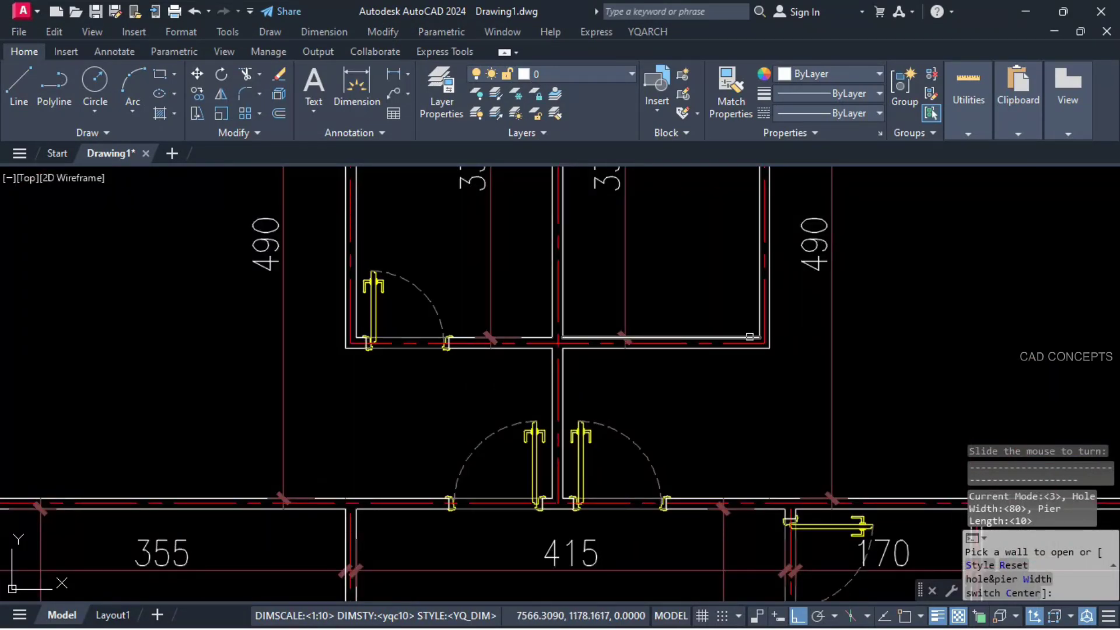
pyautogui.click(740, 383)
pyautogui.scroll(-5, 460, 291)
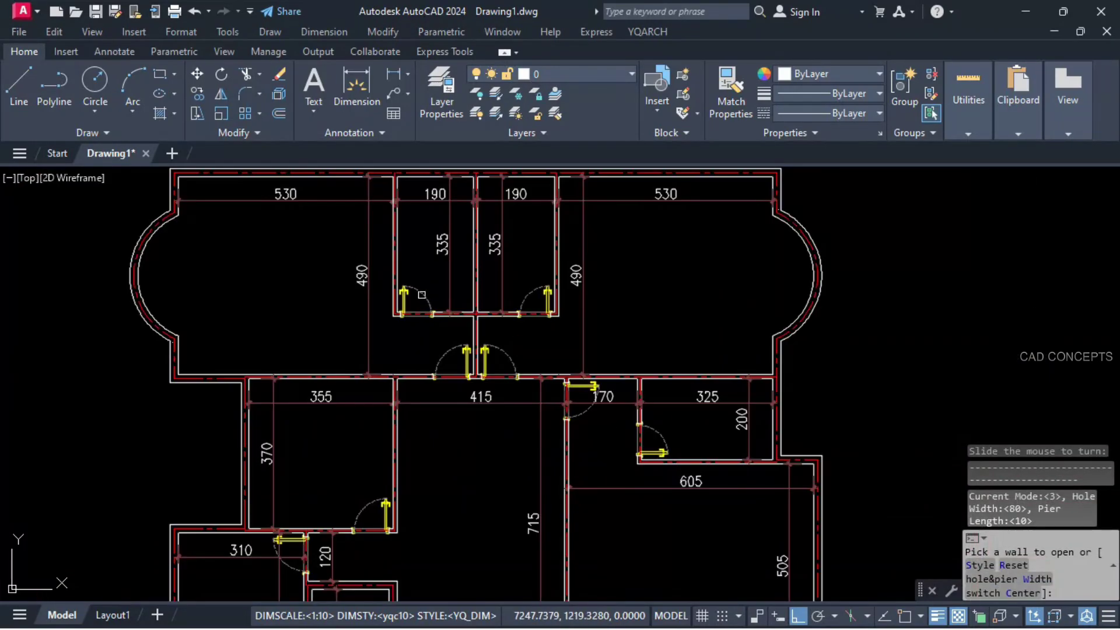
pyautogui.scroll(2, 473, 323)
pyautogui.moveTo(523, 378); pyautogui.dragTo(574, 423, button='middle')
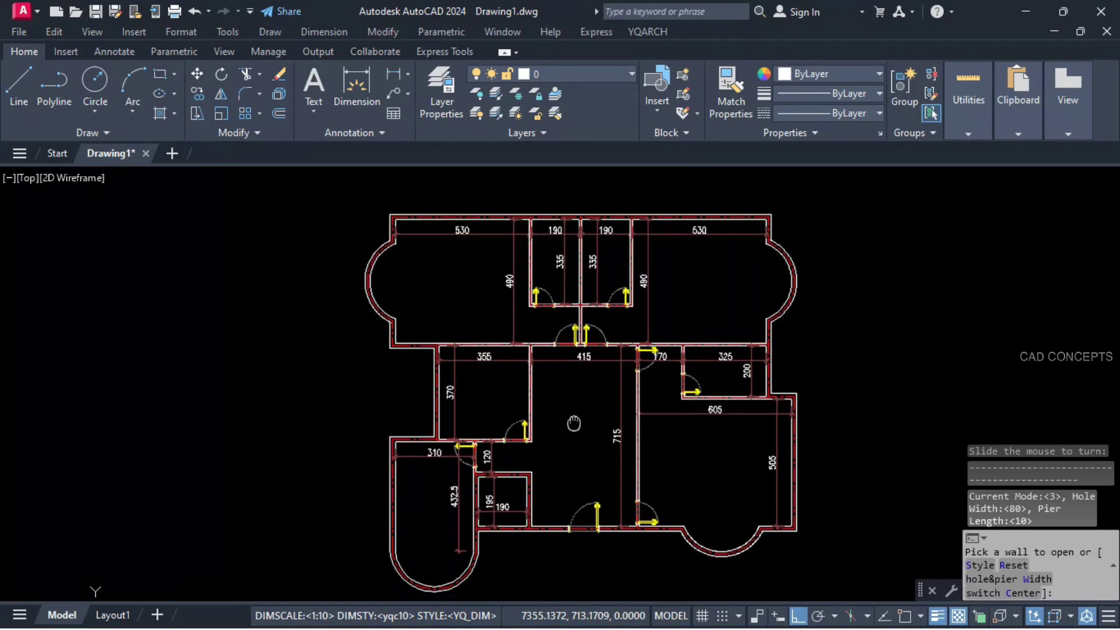
pyautogui.press('Escape')
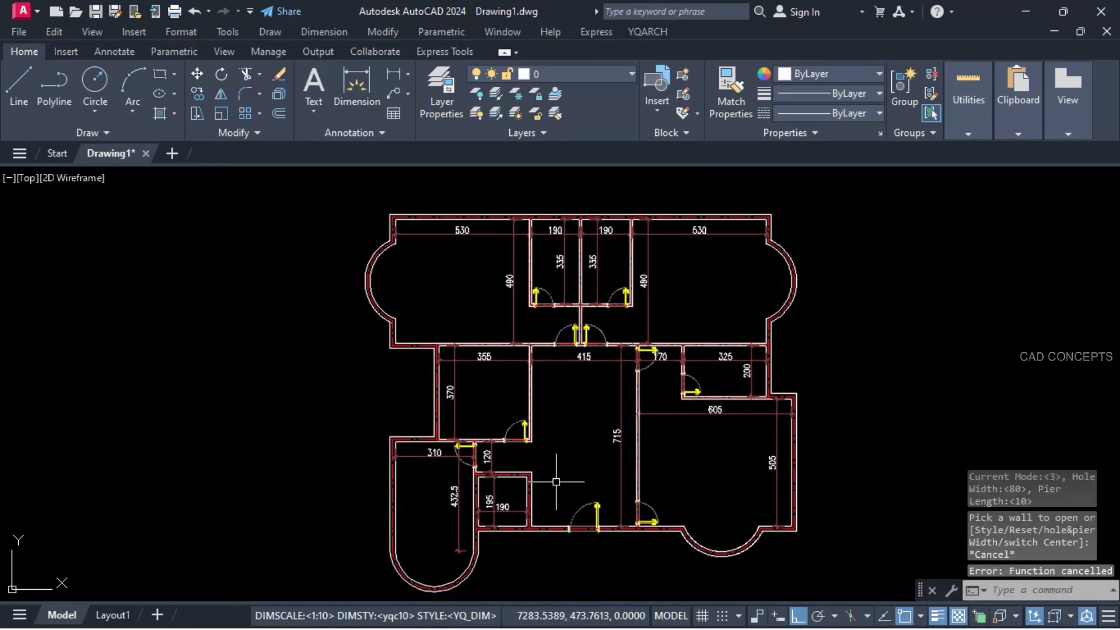
# Start the automatic window command AW with a hole width of 240 and the R14:WD_00_X1 window type.
pyautogui.write('aw')
pyautogui.press('Return')
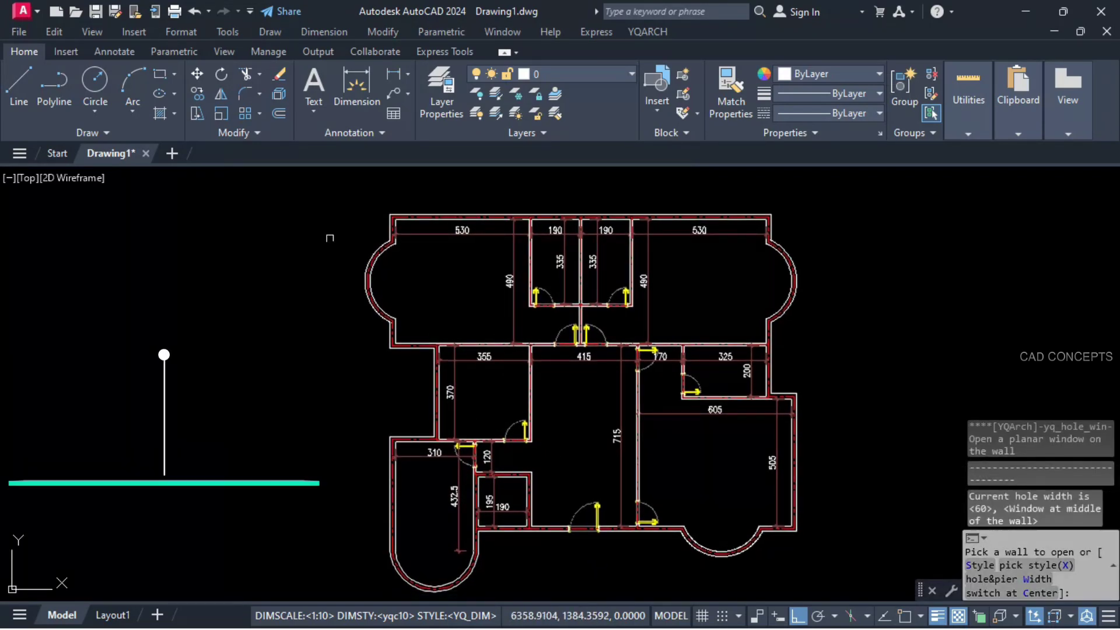
pyautogui.rightClick(482, 260)
pyautogui.click(535, 359)
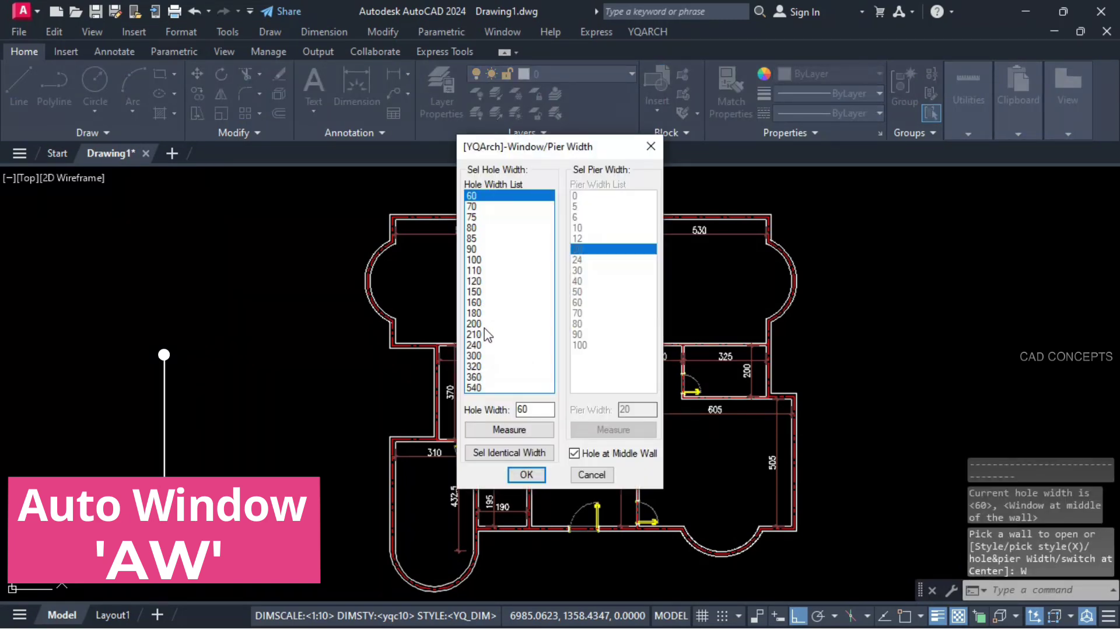
pyautogui.click(479, 345)
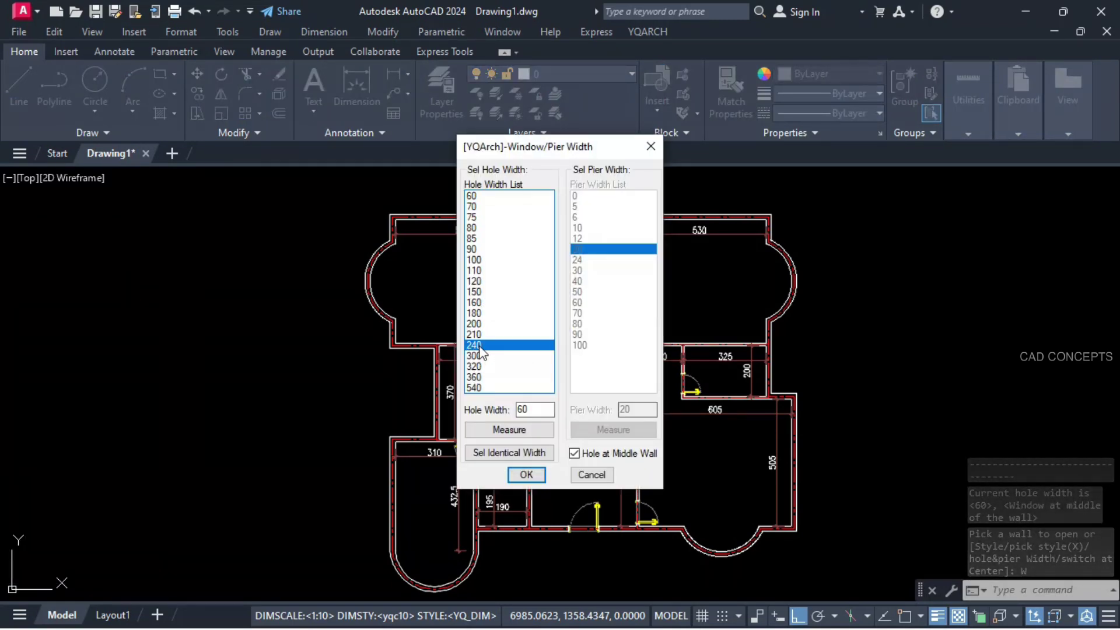
pyautogui.click(525, 476)
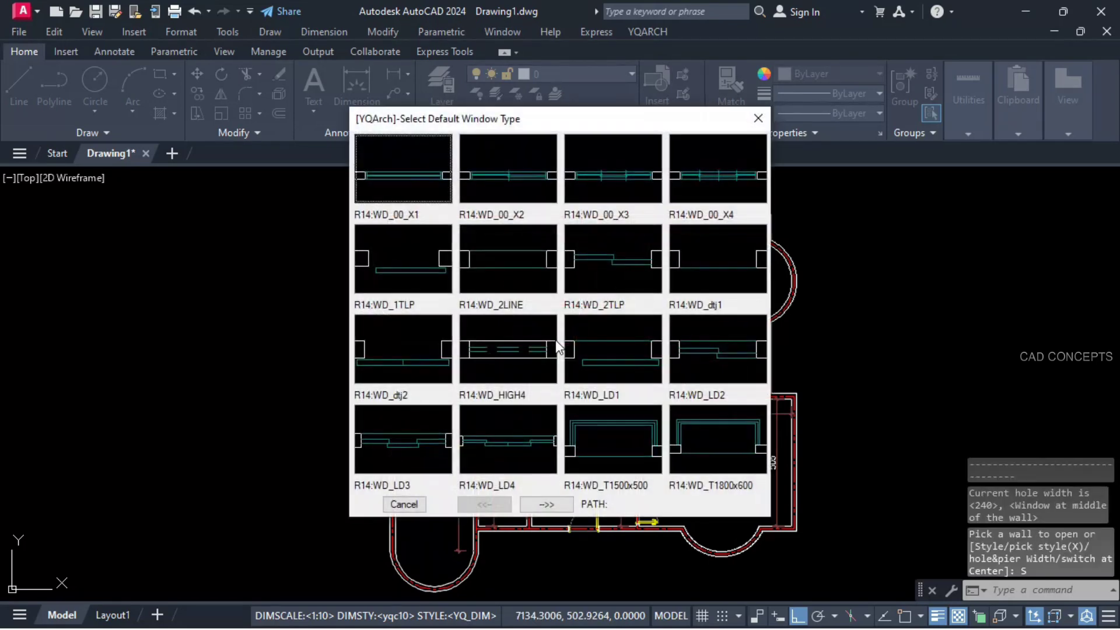
pyautogui.click(409, 196)
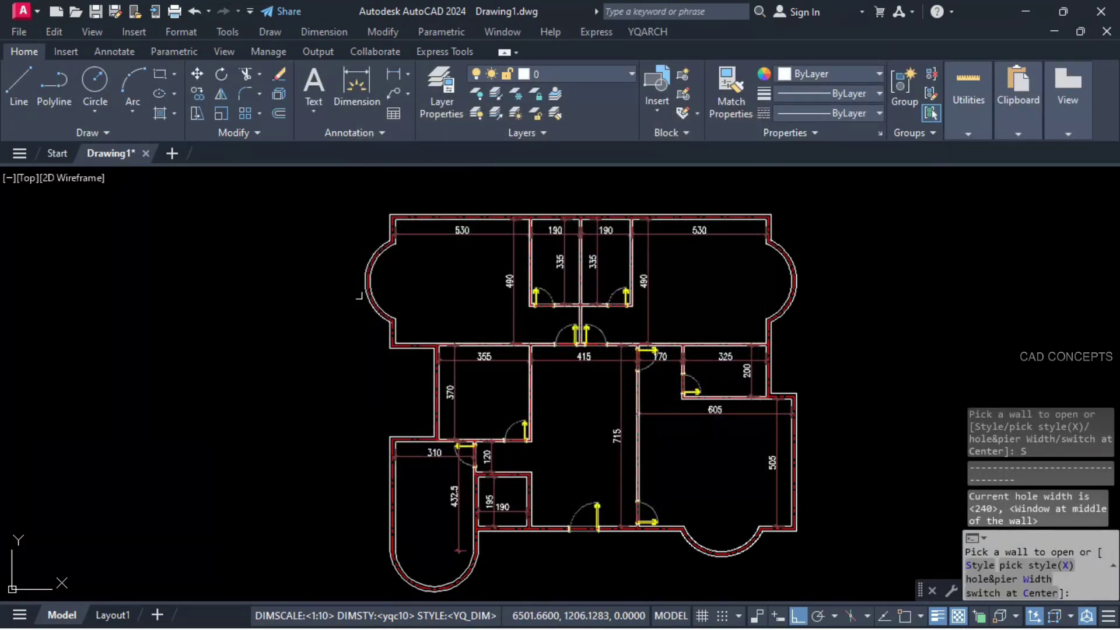
# Place 240-wide windows at the middle of the curved outer walls of the upper-left and upper-right rooms.
pyautogui.scroll(4, 359, 296)
pyautogui.click(388, 248)
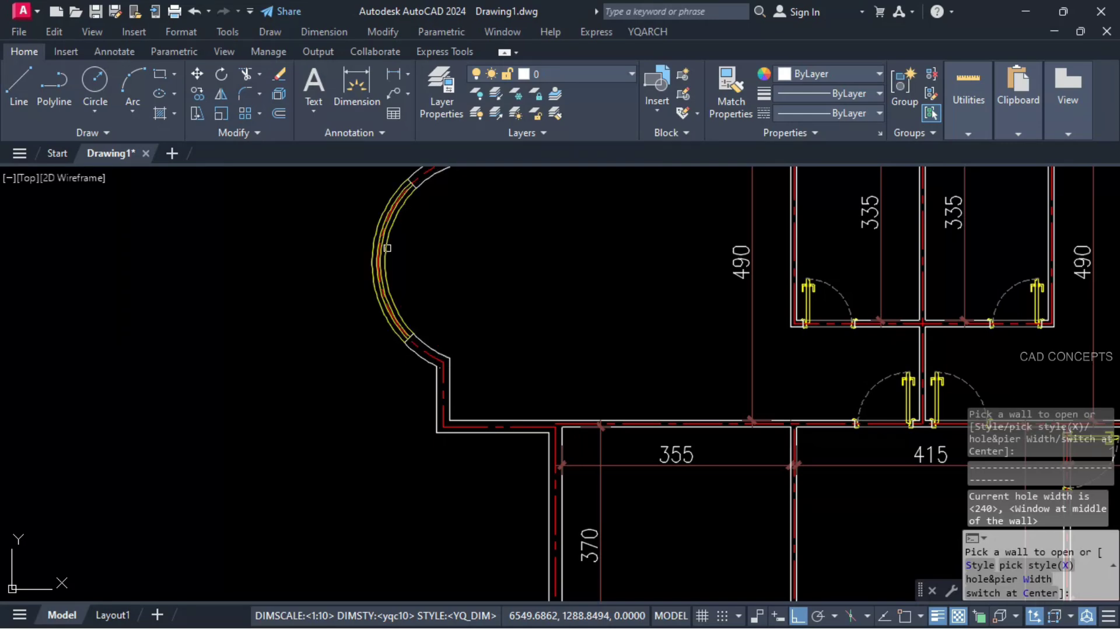
pyautogui.scroll(-3, 454, 252)
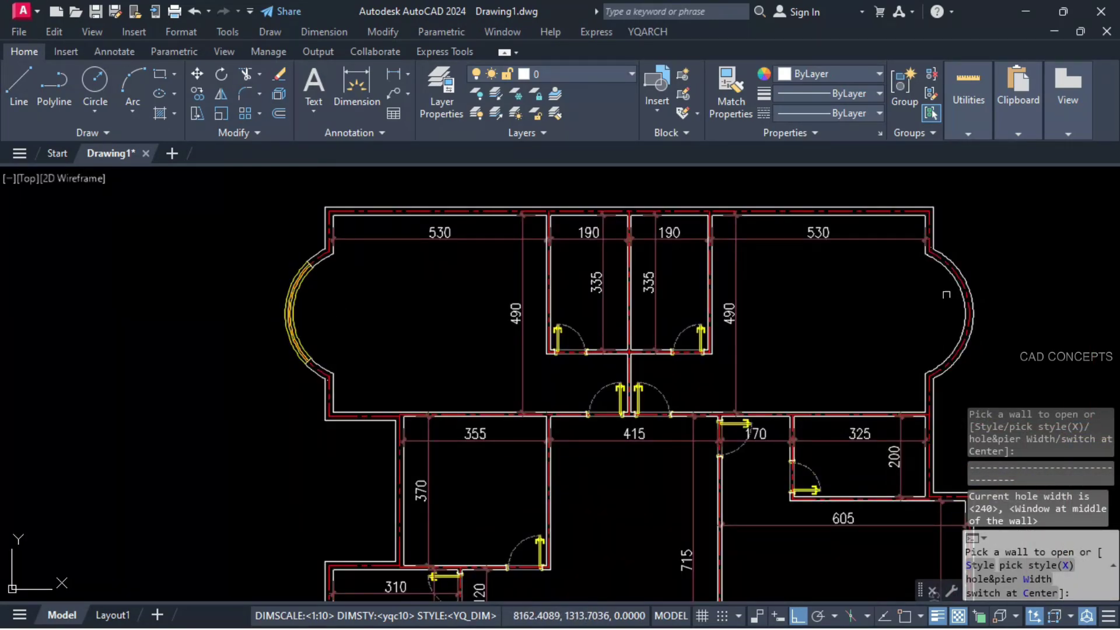
pyautogui.scroll(6, 990, 298)
pyautogui.scroll(-3, 867, 309)
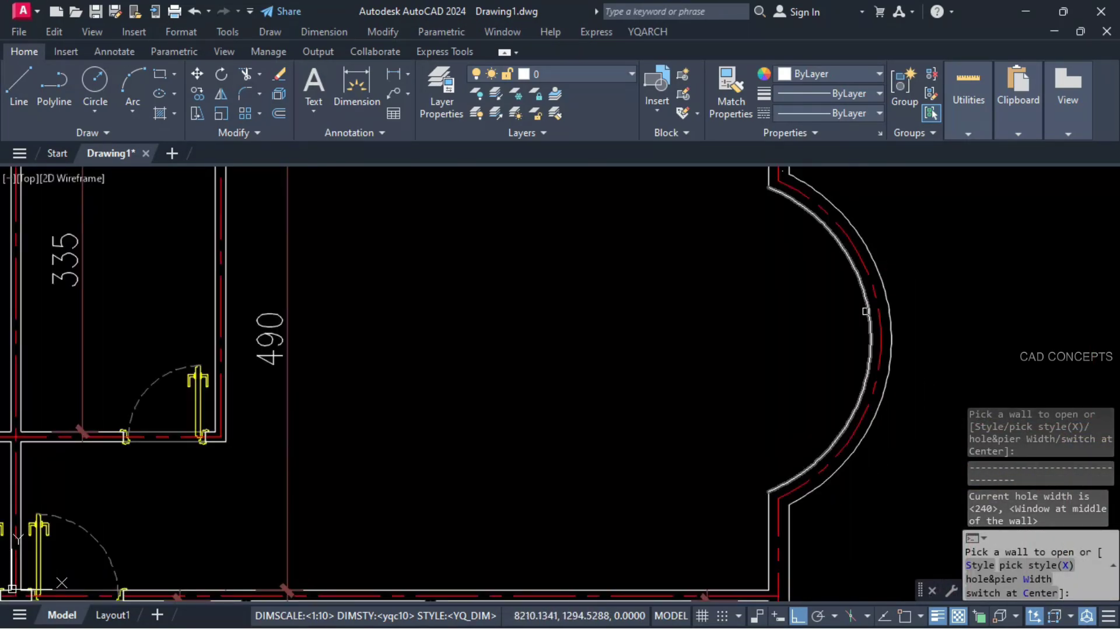
pyautogui.click(866, 310)
pyautogui.scroll(-6, 841, 301)
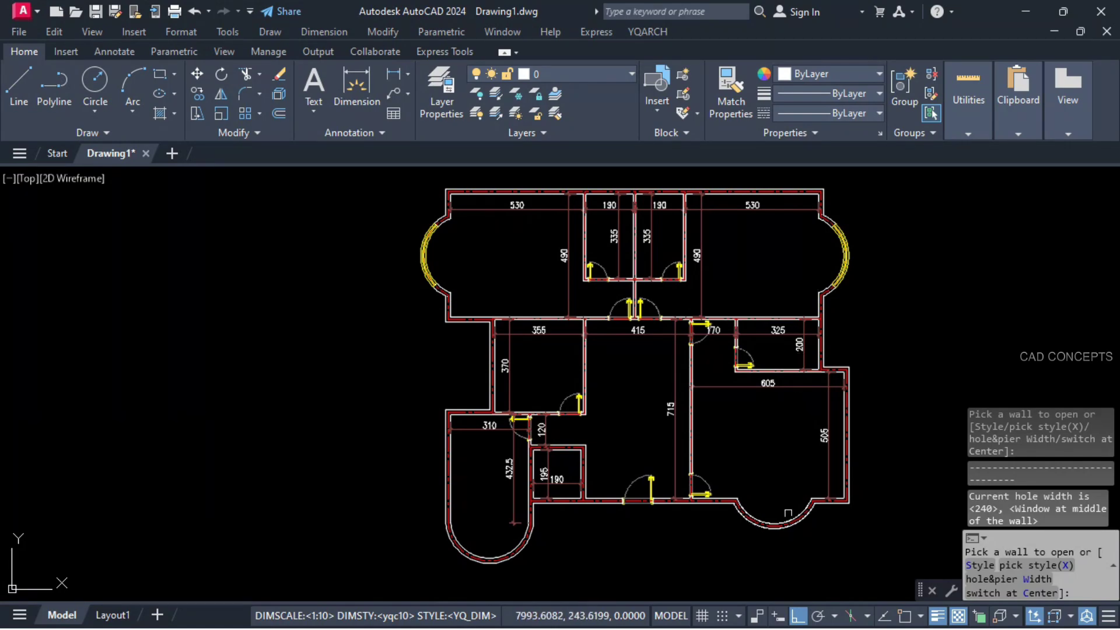
# Place 240-wide windows in the lower-right room's curved bay and the lower-left room's rounded end wall.
pyautogui.scroll(5, 788, 513)
pyautogui.click(817, 528)
pyautogui.scroll(-4, 819, 530)
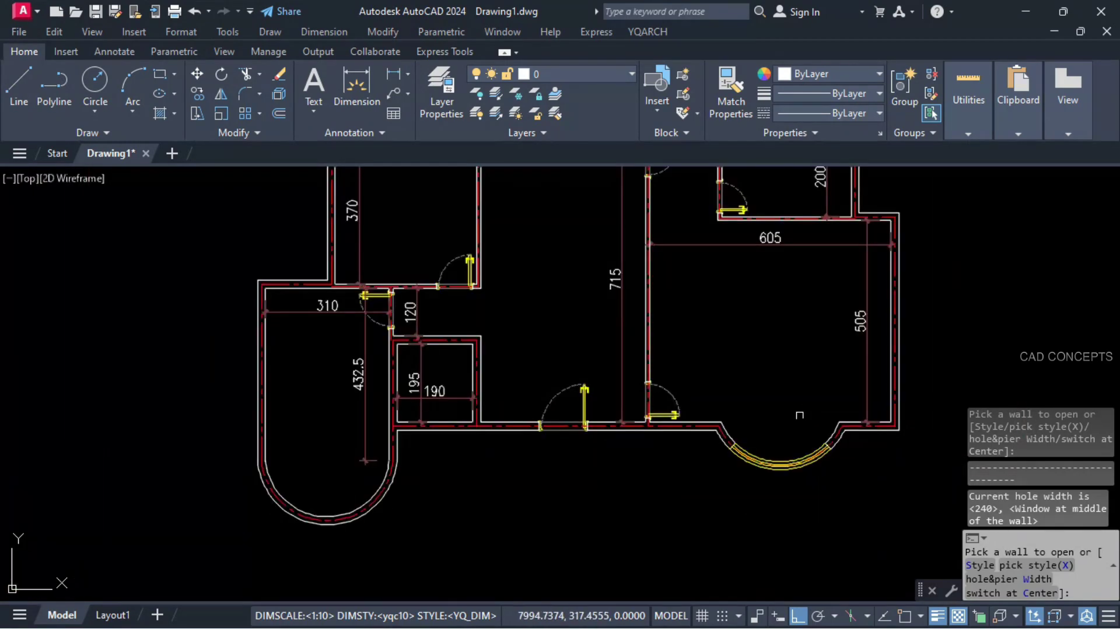
pyautogui.scroll(2, 354, 488)
pyautogui.click(347, 523)
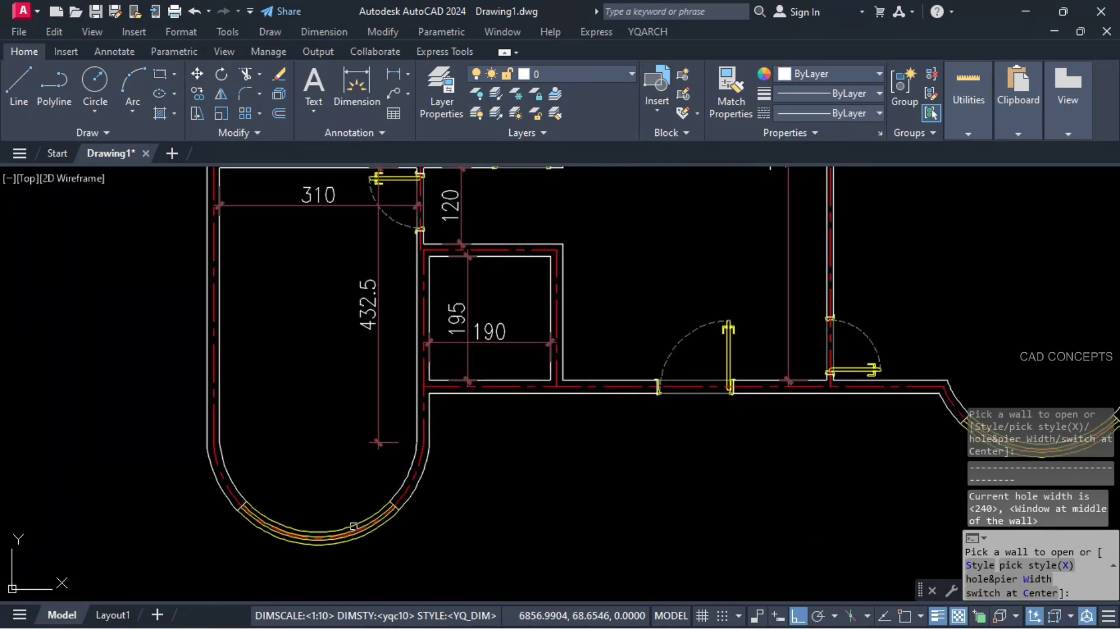
pyautogui.scroll(-4, 345, 521)
# Place a 240-wide window at the middle of the 355 by 370 room's left outer wall.
pyautogui.scroll(4, 310, 358)
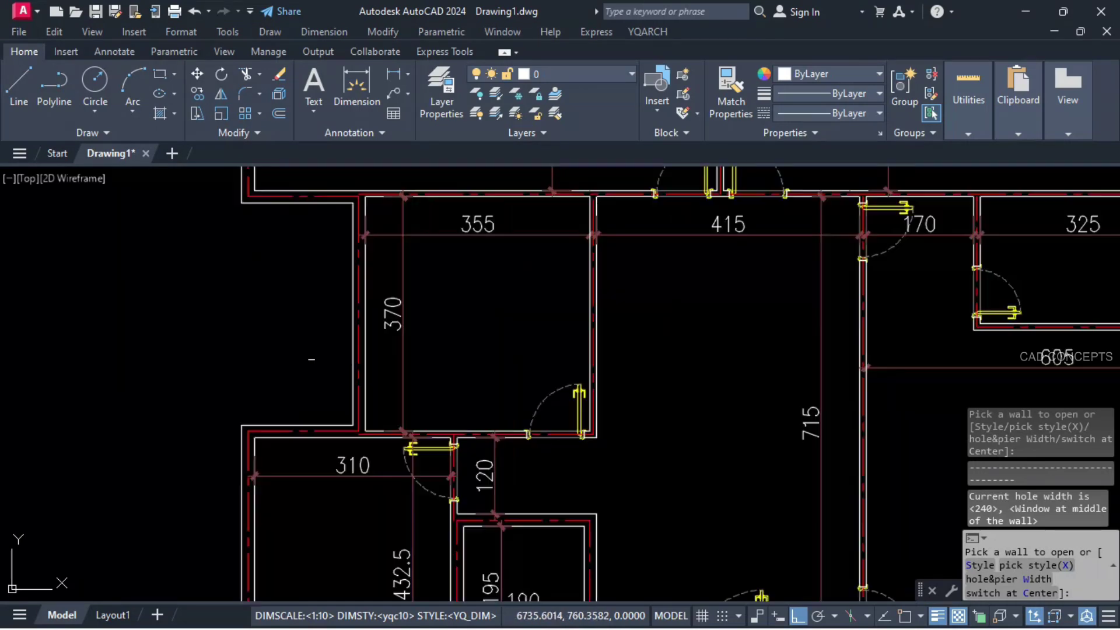
pyautogui.click(365, 305)
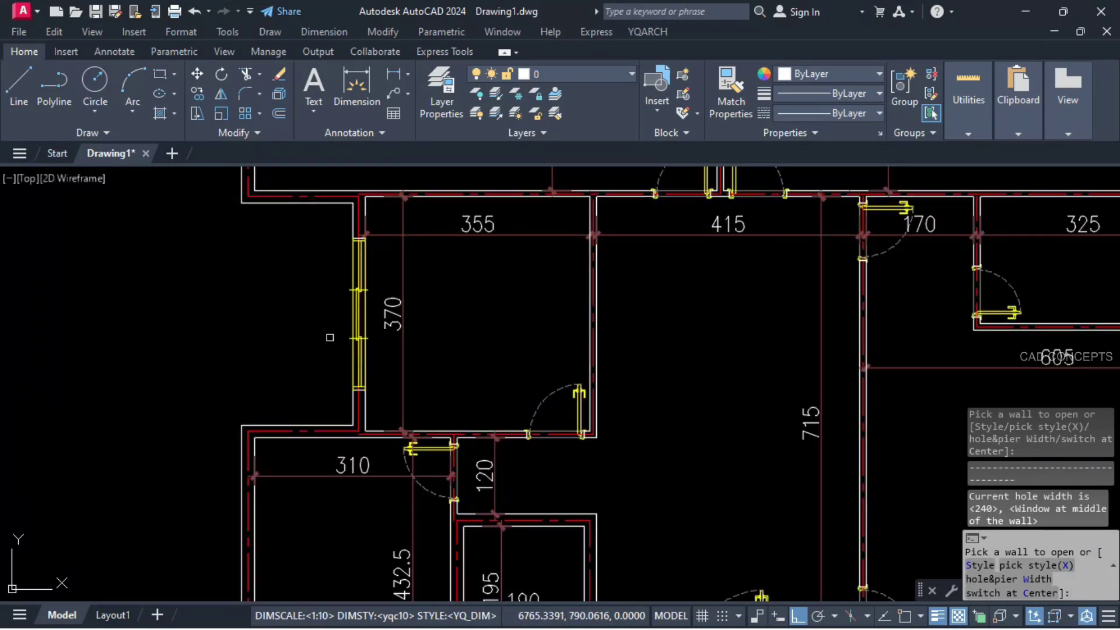
pyautogui.scroll(-5, 322, 362)
pyautogui.moveTo(470, 360); pyautogui.dragTo(511, 411, button='middle')
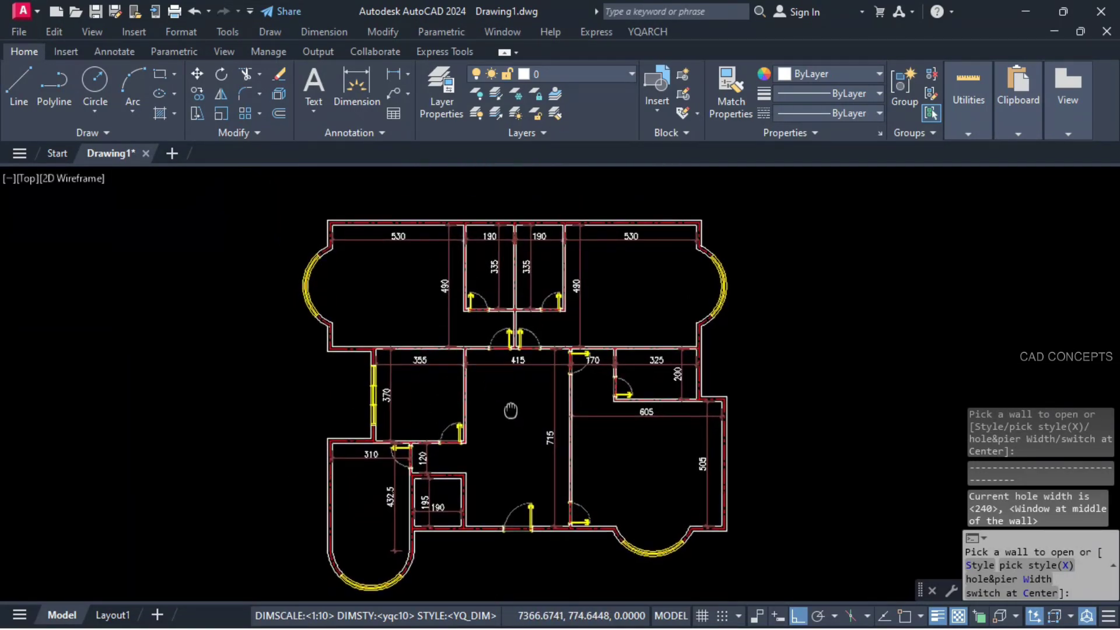
# Set the window hole width to 60 and place windows in the two 190 by 335 rooms' upper walls and the 325-wide room's right wall.
pyautogui.rightClick(512, 411)
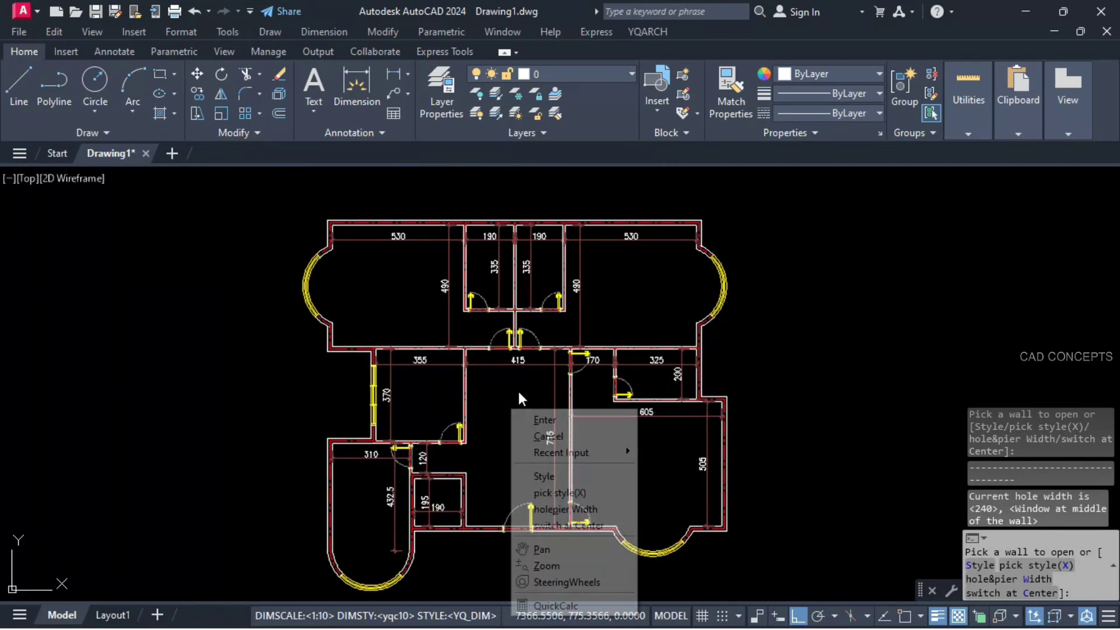
pyautogui.click(563, 508)
pyautogui.click(477, 199)
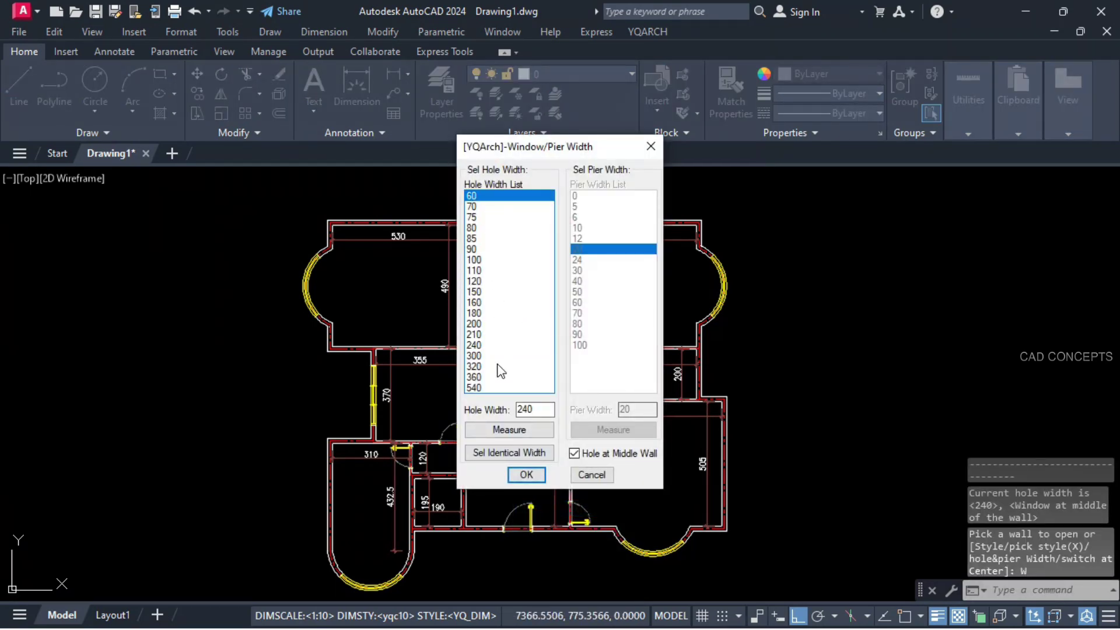
pyautogui.click(527, 475)
pyautogui.scroll(5, 481, 221)
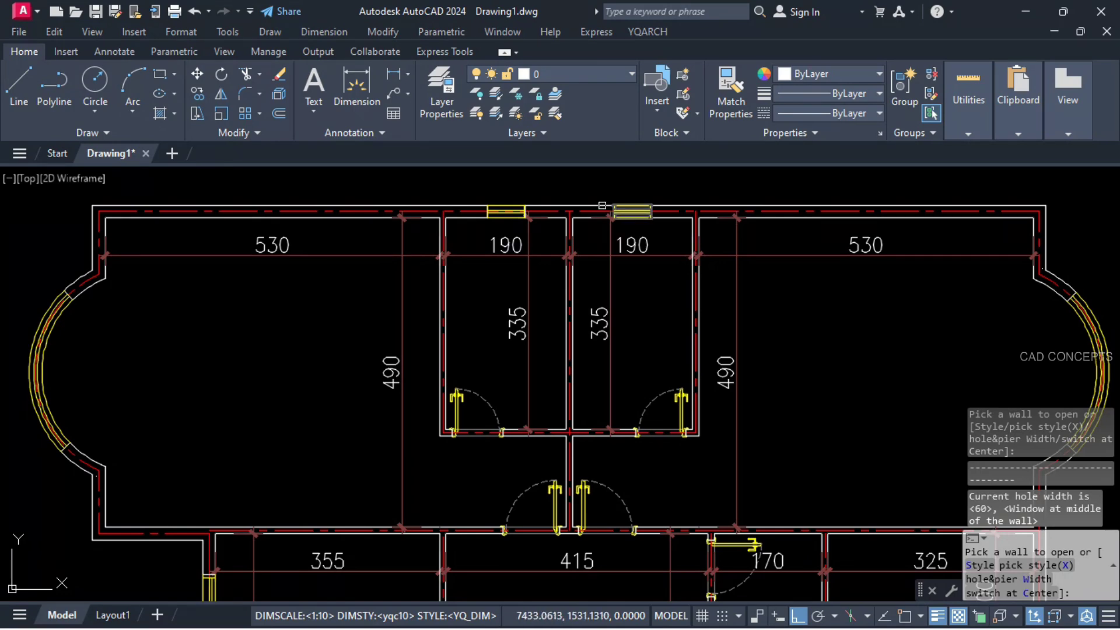
pyautogui.scroll(-3, 602, 205)
pyautogui.scroll(3, 770, 343)
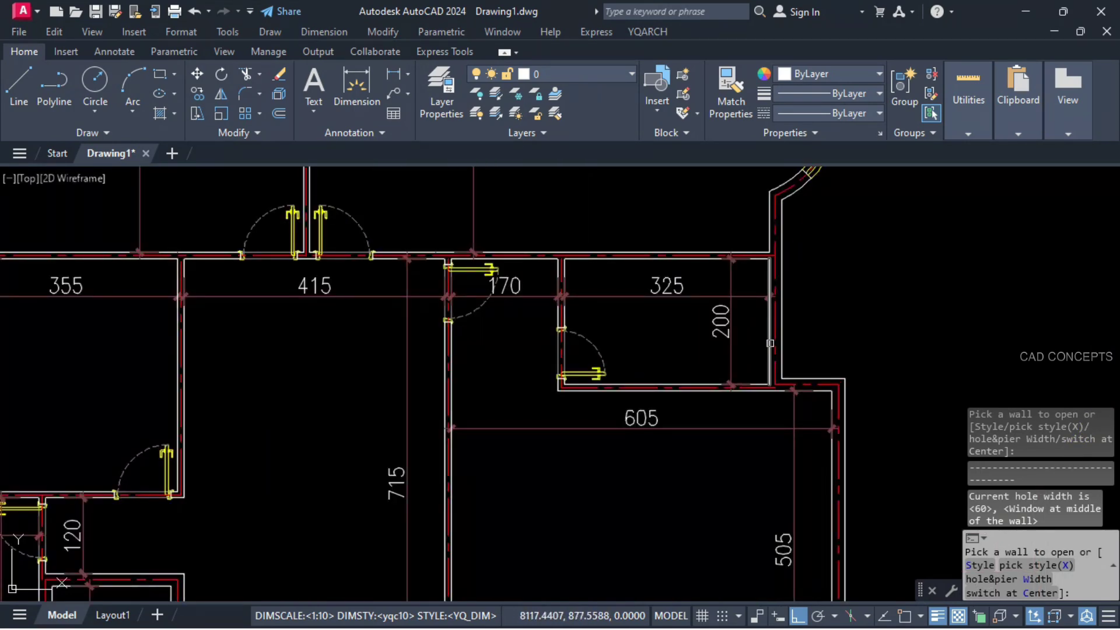
pyautogui.scroll(-4, 713, 318)
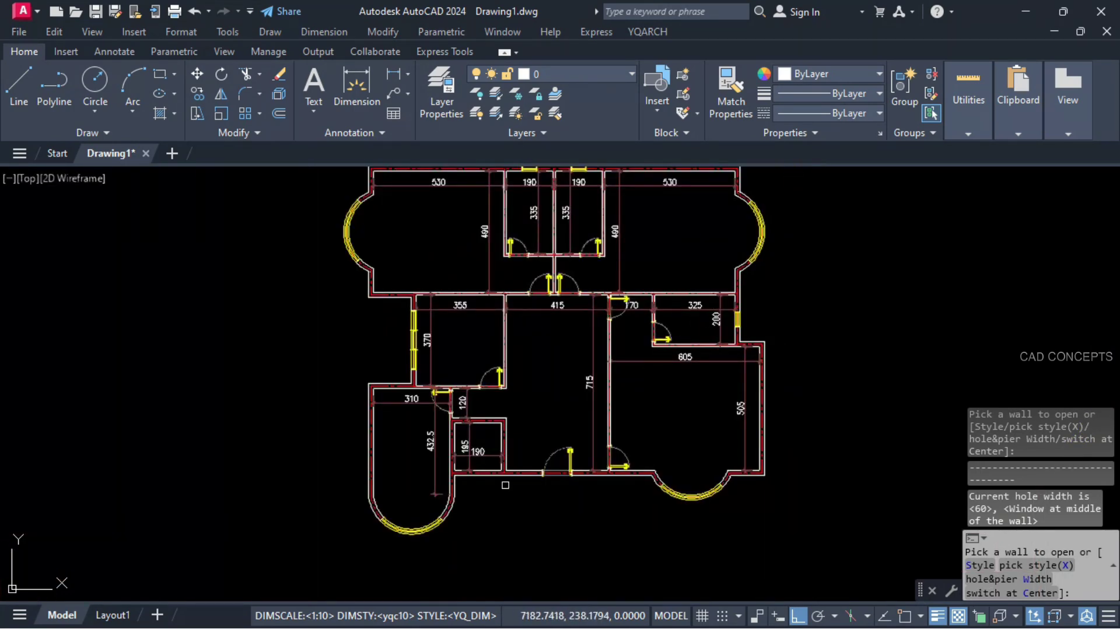
# Start a double-tread staircase plan with LTJ and pick its 310 total width between the lower-left room's side walls.
pyautogui.moveTo(505, 484); pyautogui.dragTo(501, 520, button='middle')
pyautogui.write('LT')
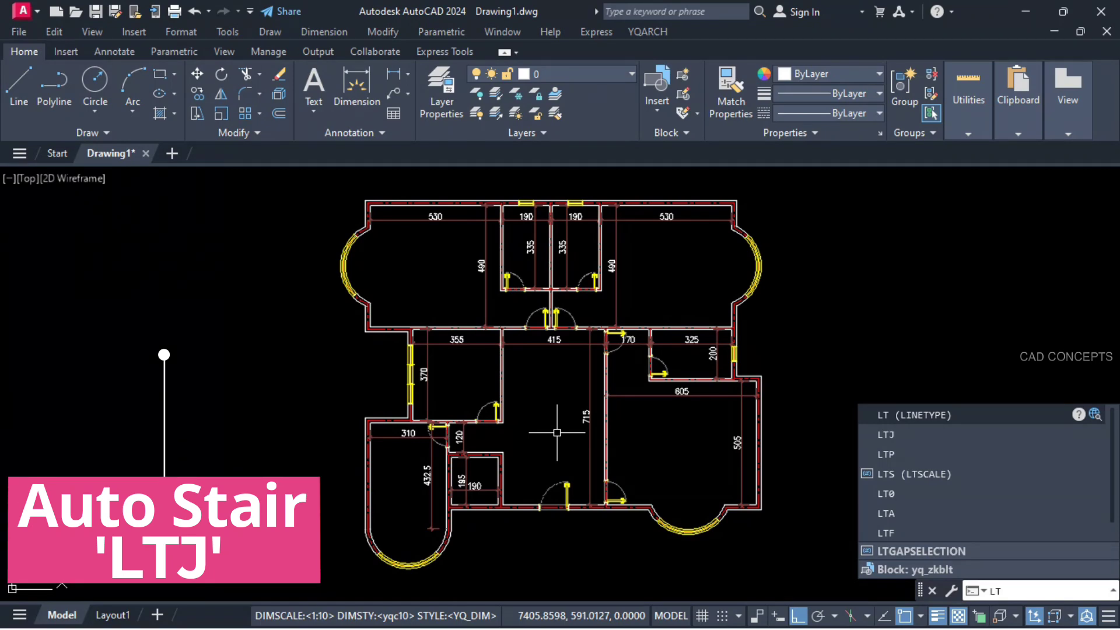
pyautogui.write('J')
pyautogui.press('Return')
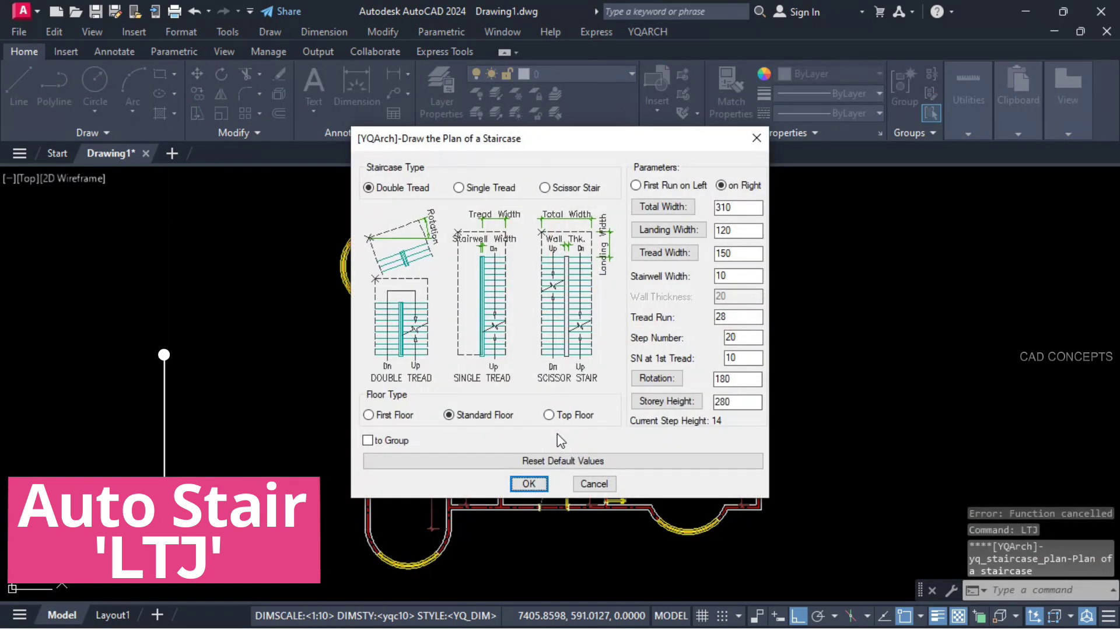
pyautogui.click(369, 187)
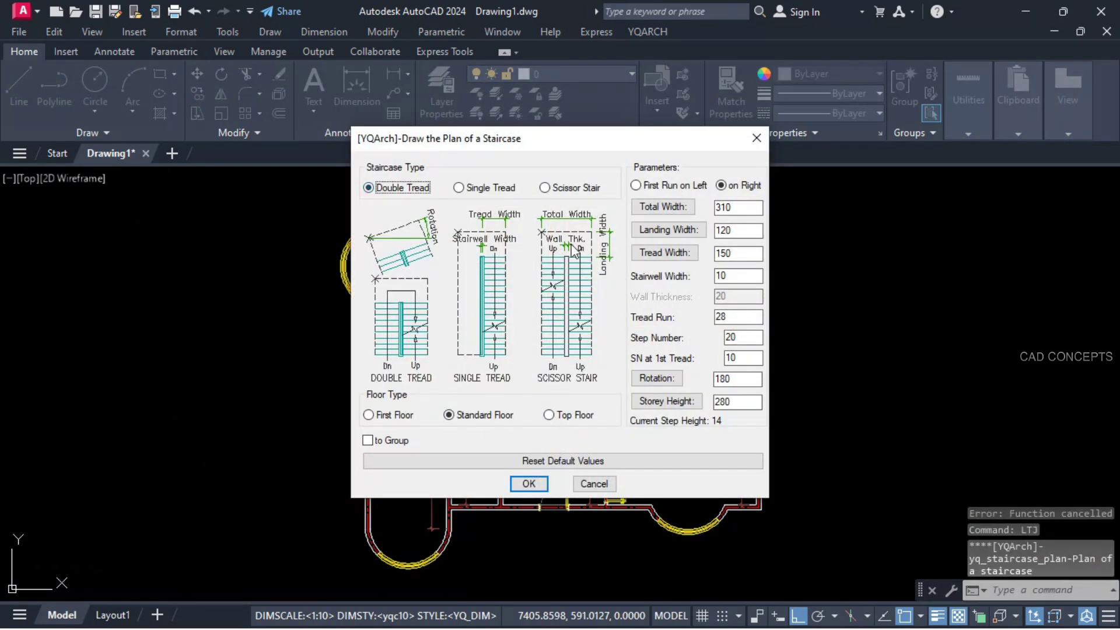
pyautogui.click(668, 210)
pyautogui.scroll(2, 403, 485)
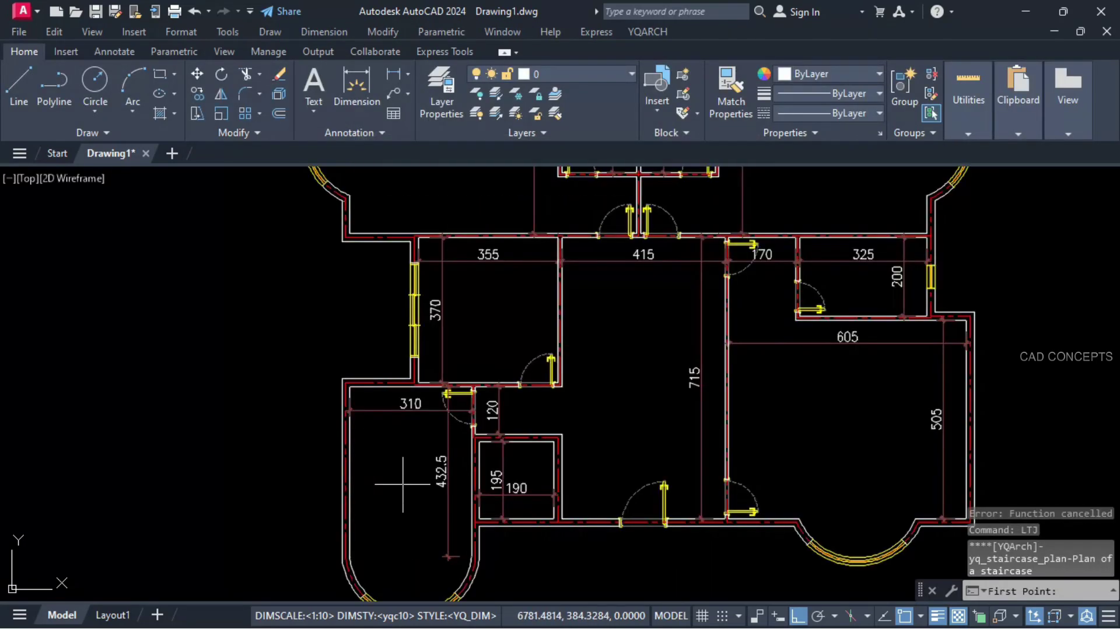
pyautogui.click(351, 462)
pyautogui.click(473, 462)
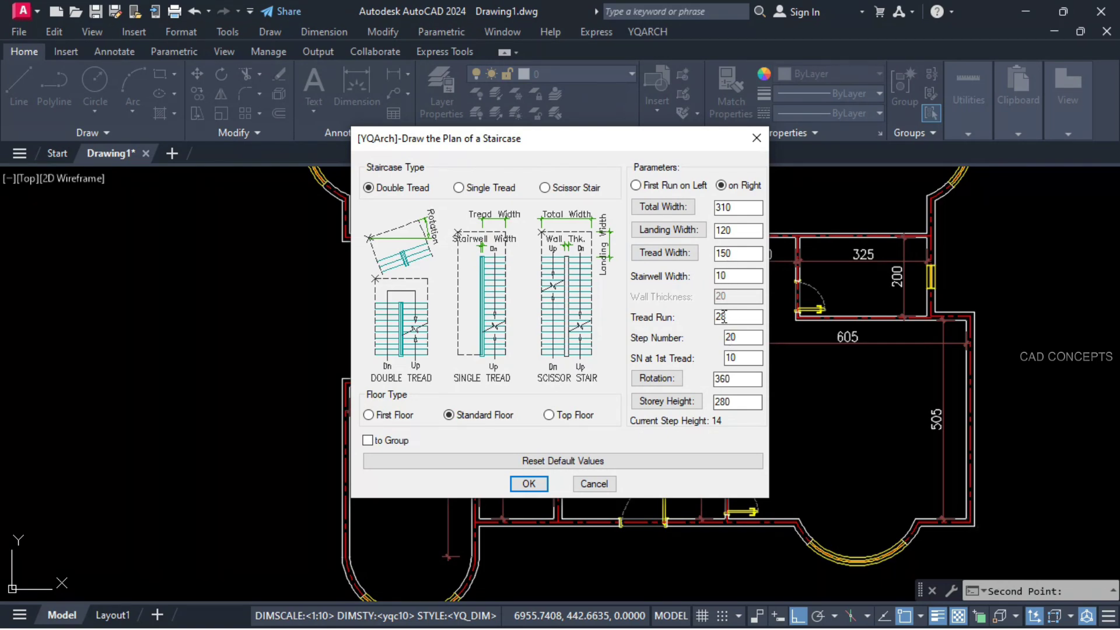
# Set the staircase rotation to 180 by picking the room's left inner wall, and draw the standard-floor stair in the lower-left room.
pyautogui.click(528, 484)
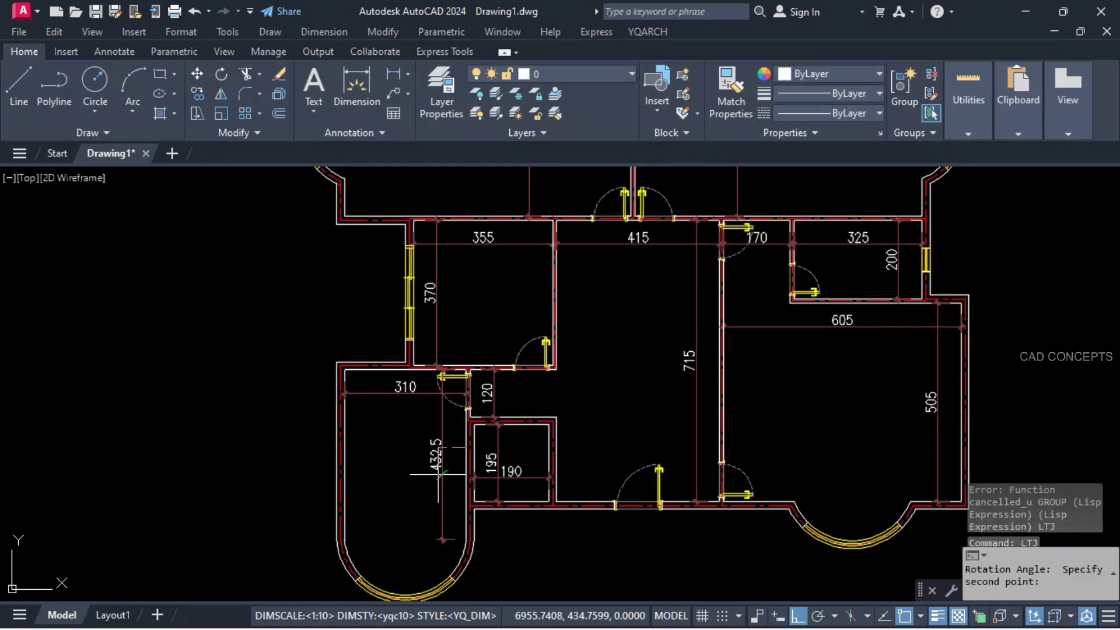
pyautogui.click(346, 448)
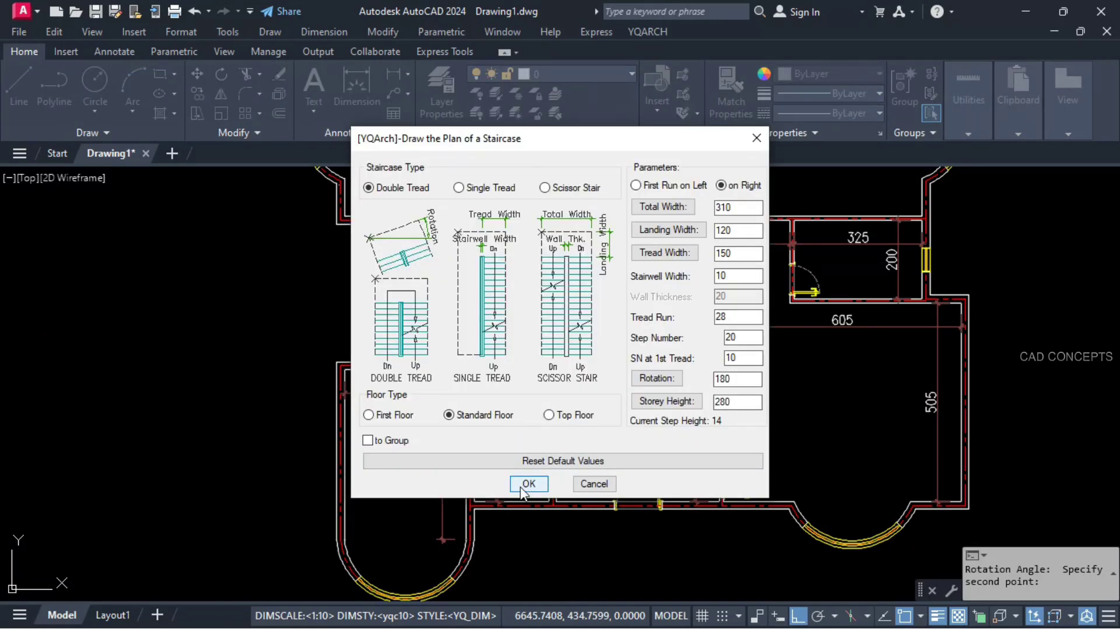
pyautogui.click(522, 490)
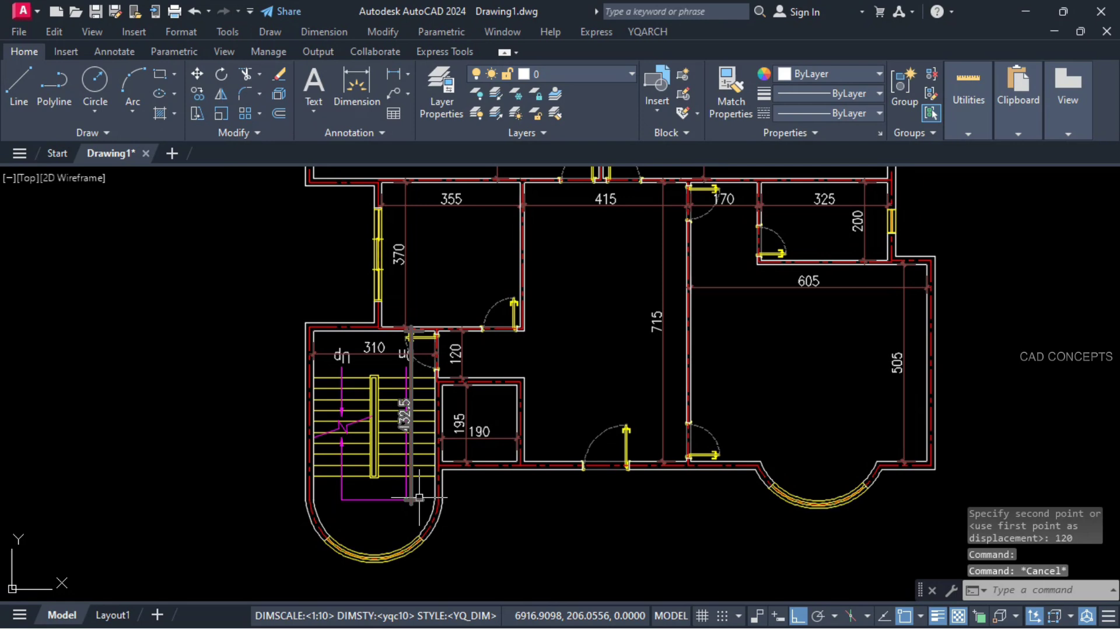
# Move the staircase room's vertical length dimension horizontally from the right flight to the left flight.
pyautogui.click(419, 498)
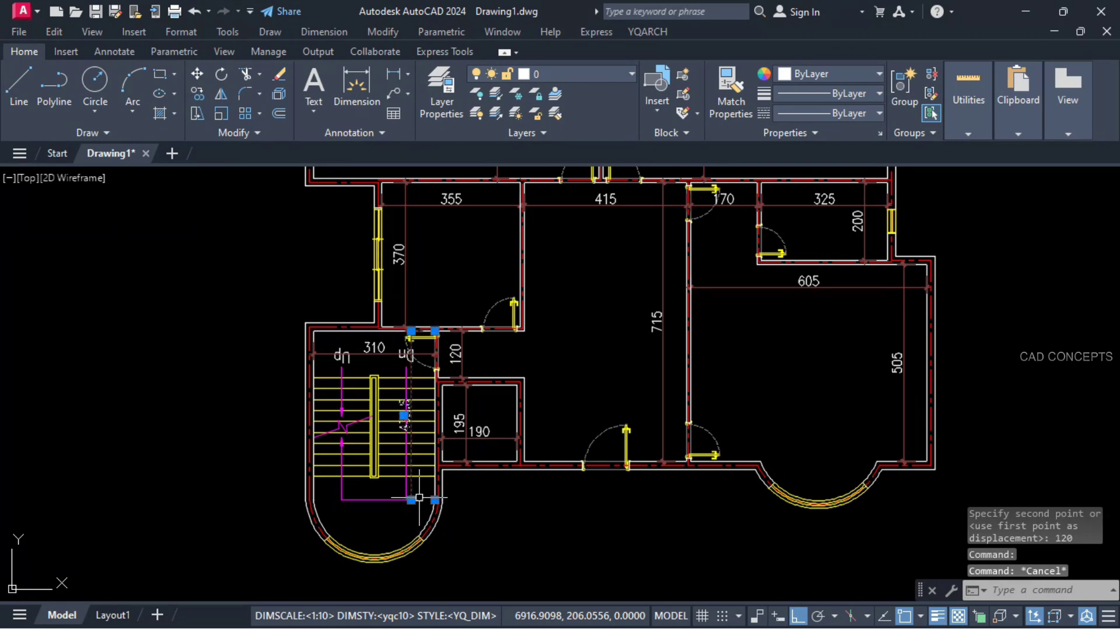
pyautogui.write('m')
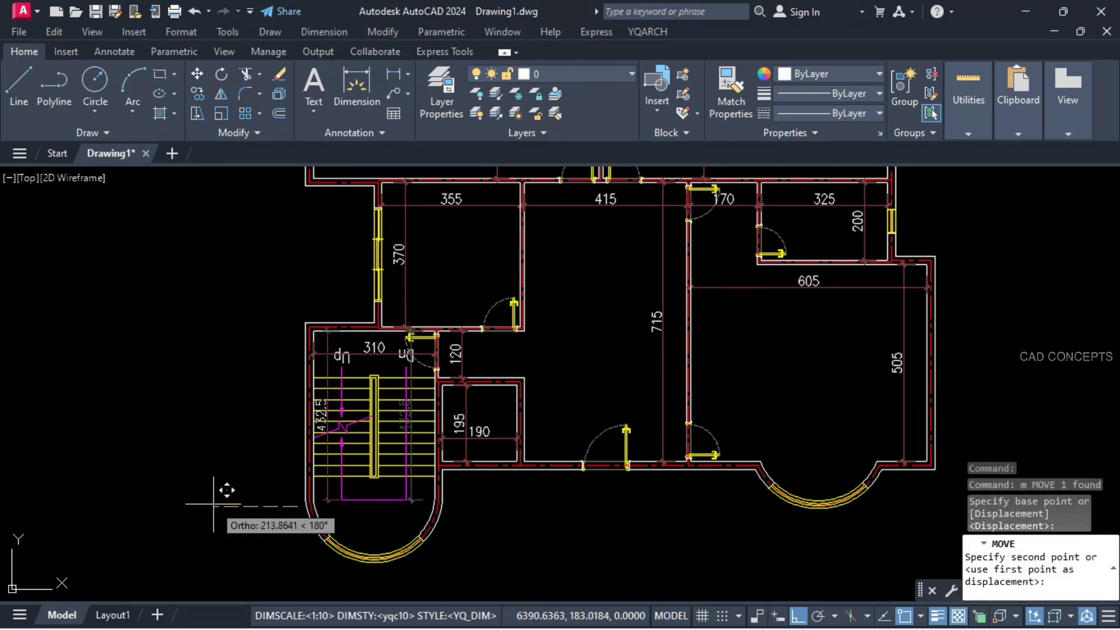
pyautogui.click(217, 507)
pyautogui.click(332, 502)
pyautogui.click(356, 499)
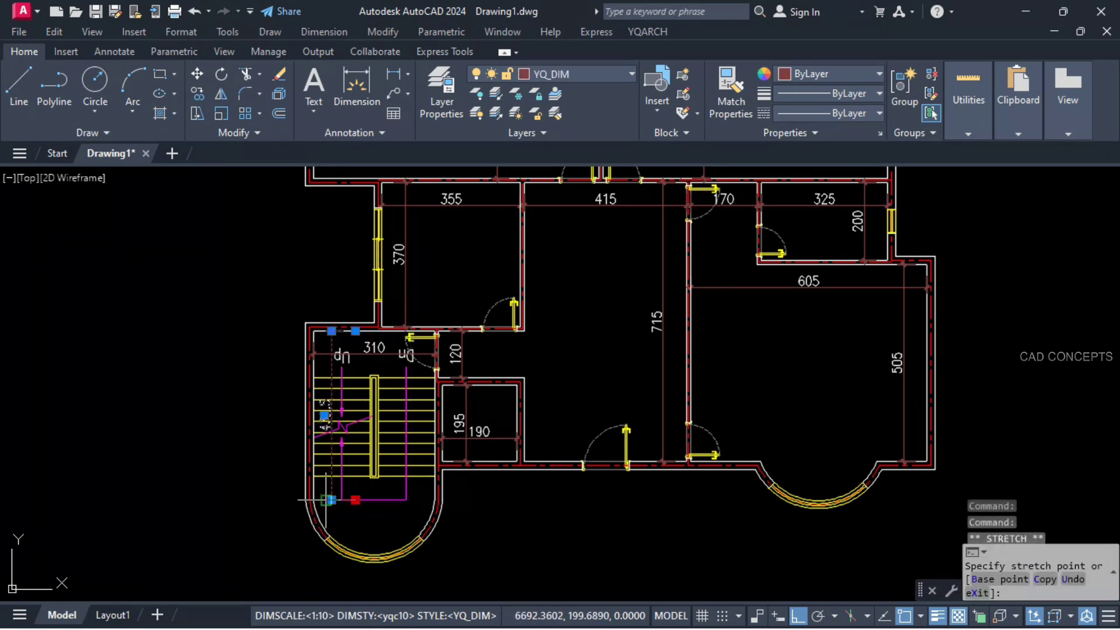
pyautogui.press('Escape')
pyautogui.press('Escape')
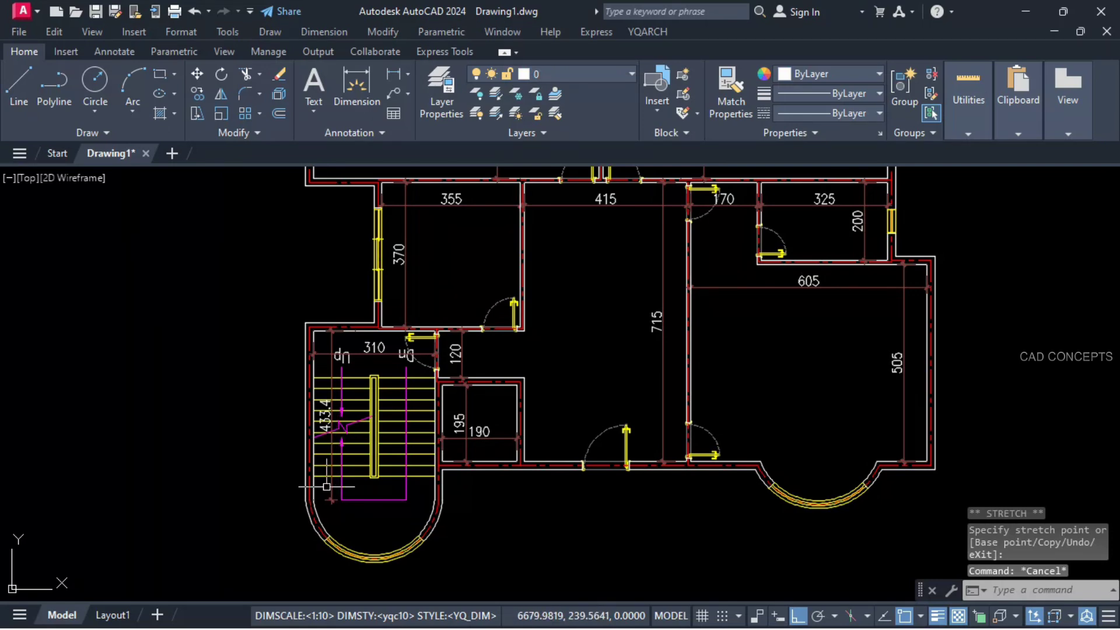
# Draw an elevator with DTJ in the 190 by 195 shaft, with the counterweight at the lower wall and a 120-wide door in the upper wall.
pyautogui.scroll(4, 465, 457)
pyautogui.write('d')
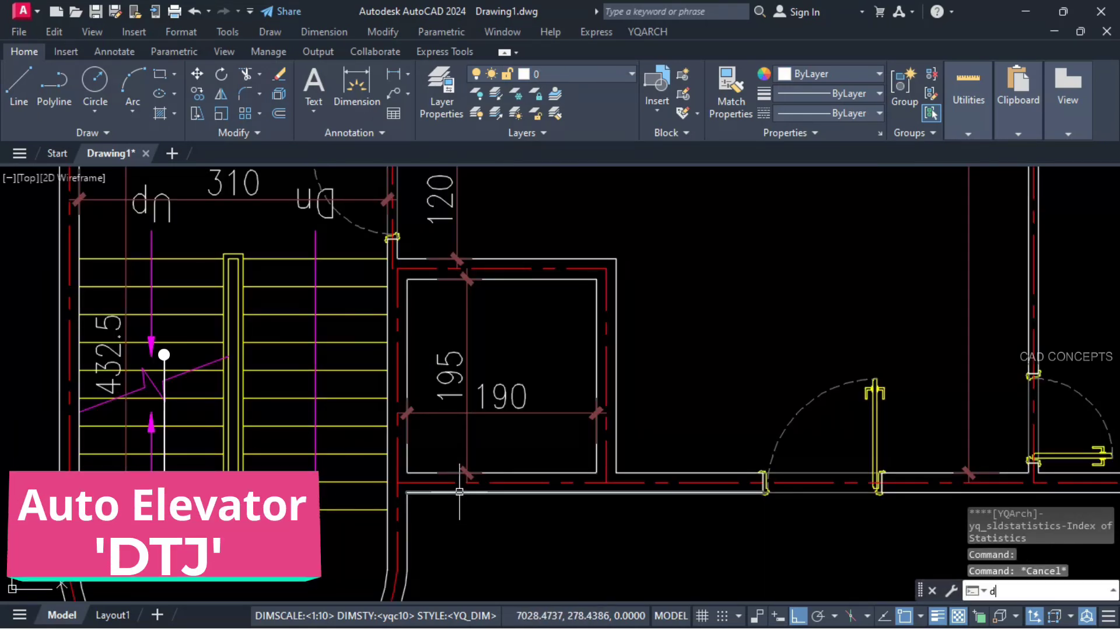
pyautogui.write('tj')
pyautogui.press('Return')
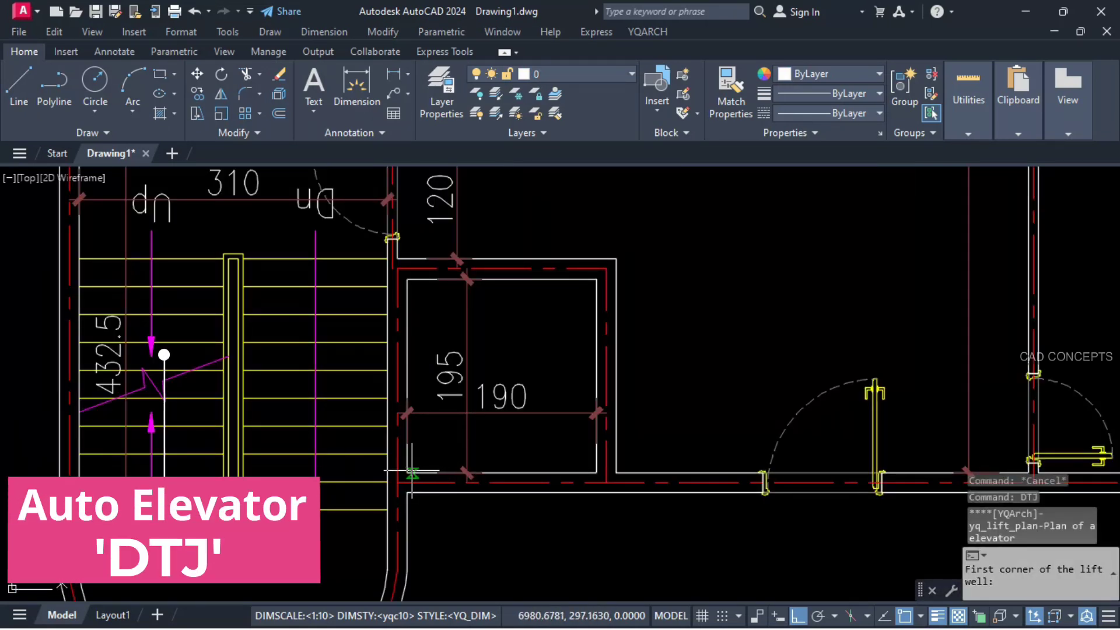
pyautogui.click(407, 474)
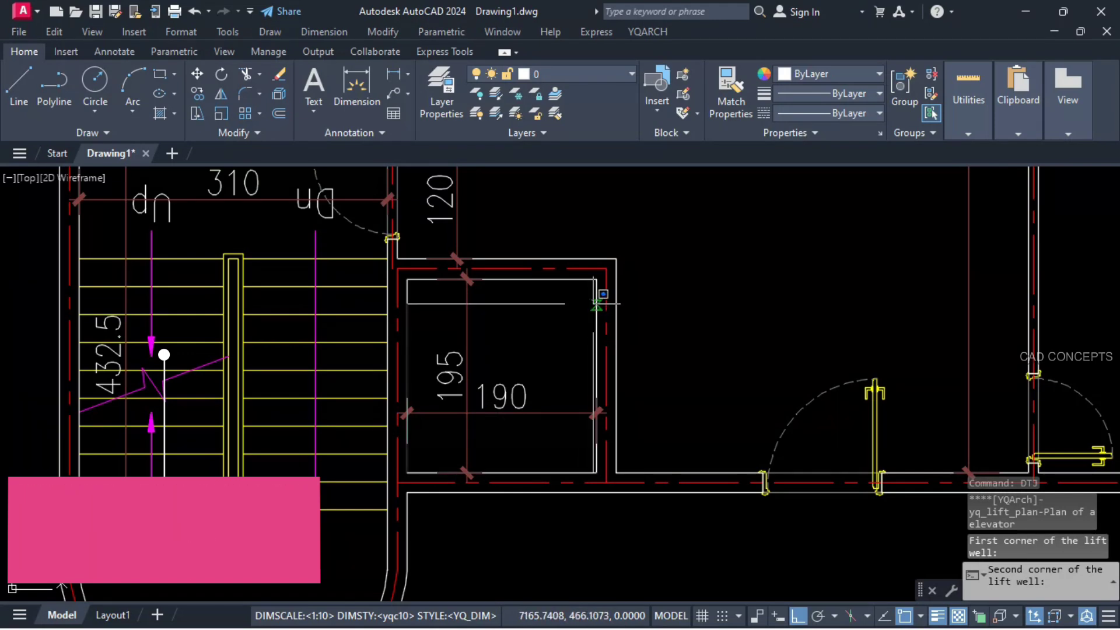
pyautogui.click(596, 279)
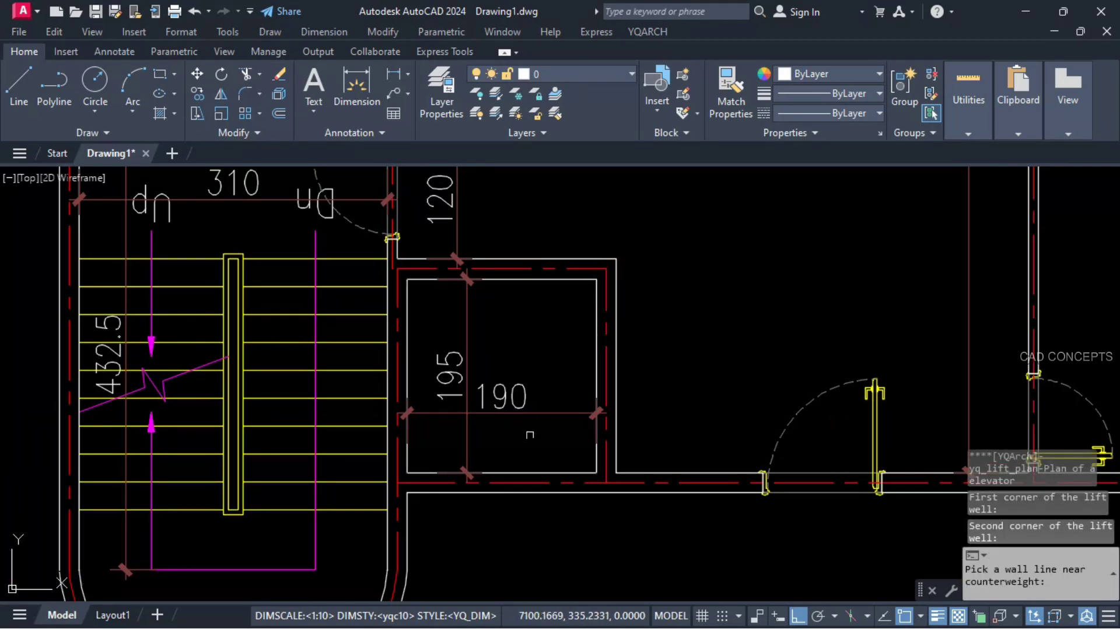
pyautogui.click(522, 471)
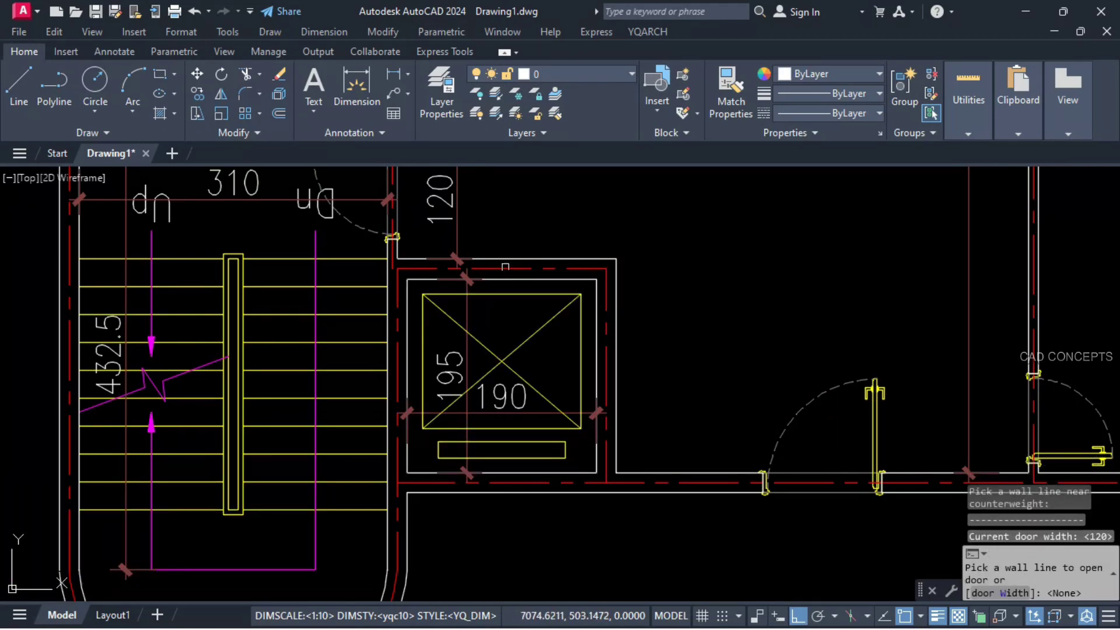
pyautogui.click(505, 258)
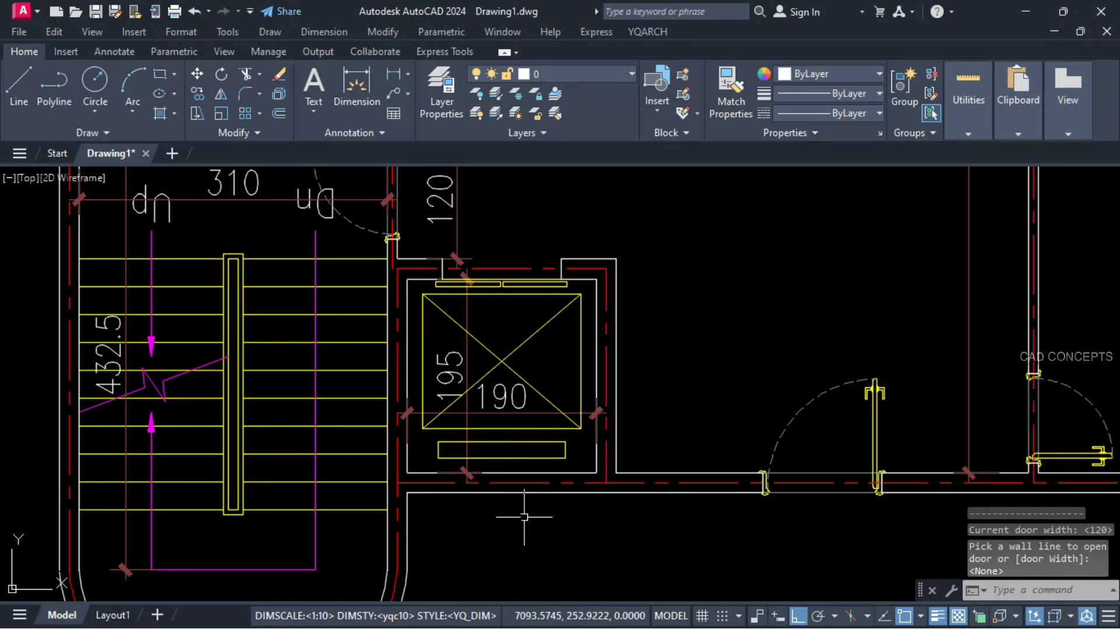
# Arrange bedroom furniture with JJ in the upper-right room, with the bed against the upper wall and the wardrobe along the left wall.
pyautogui.scroll(-5, 524, 517)
pyautogui.write('JJ')
pyautogui.press('Return')
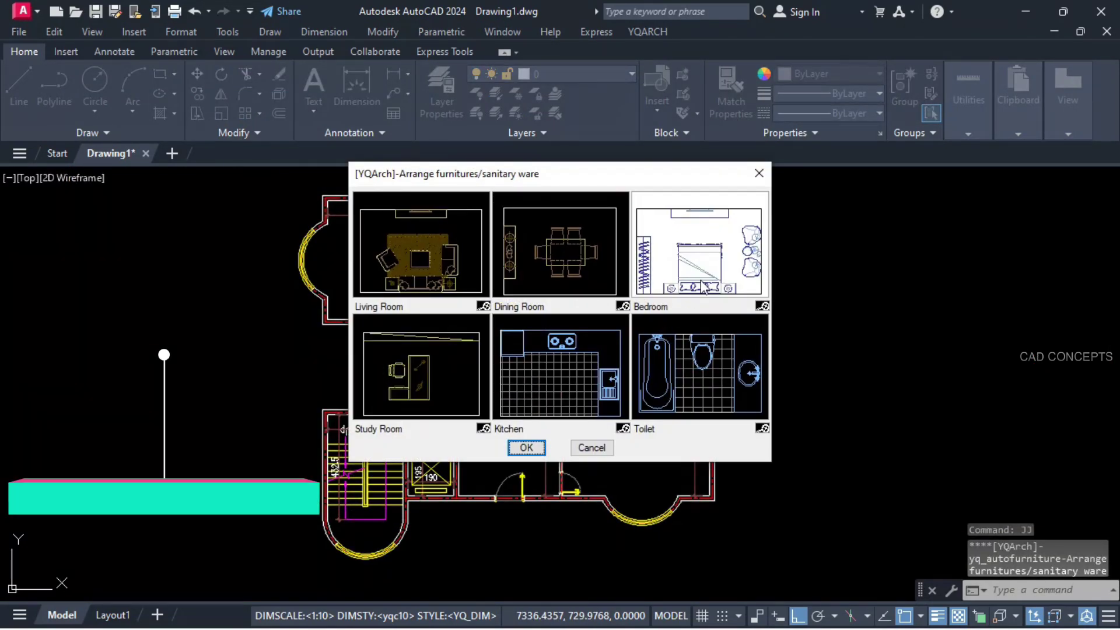
pyautogui.click(704, 286)
pyautogui.click(525, 448)
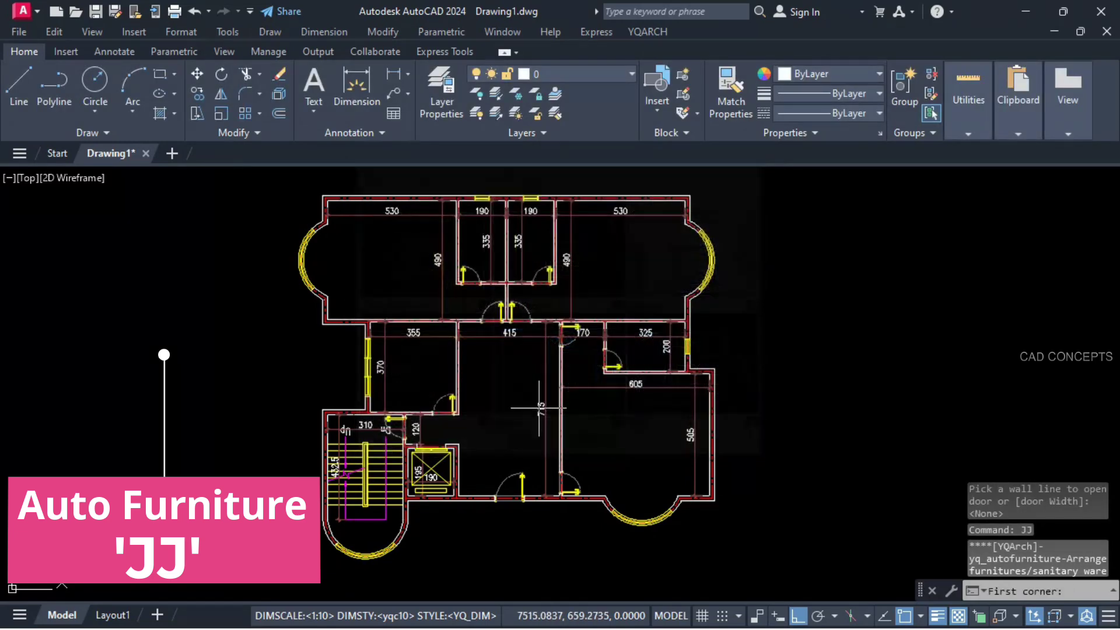
pyautogui.scroll(2, 603, 211)
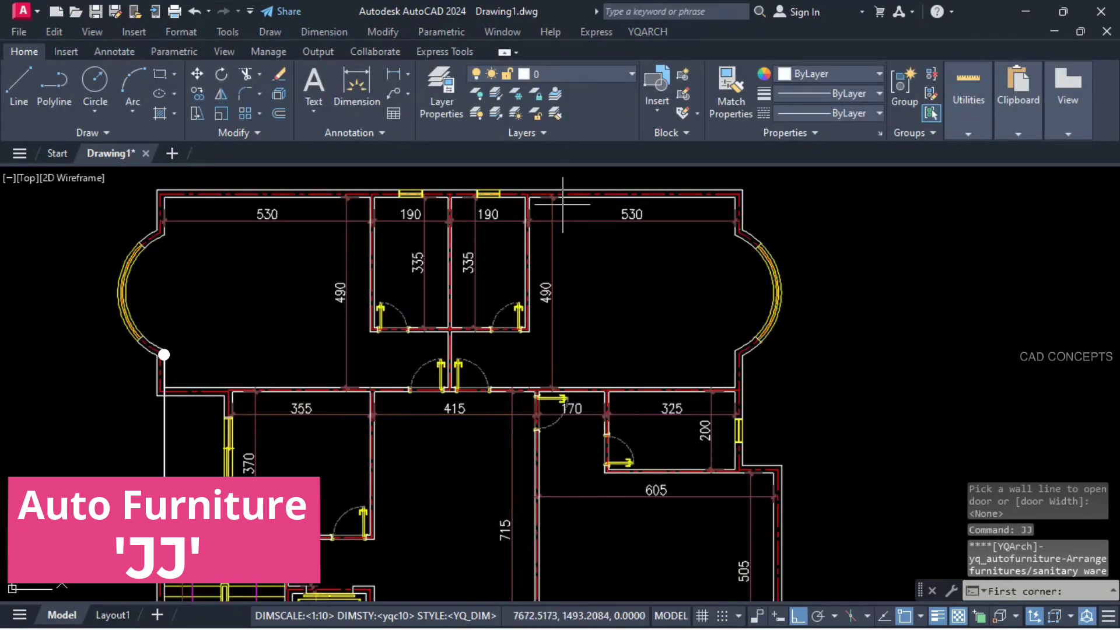
pyautogui.click(528, 198)
pyautogui.click(736, 387)
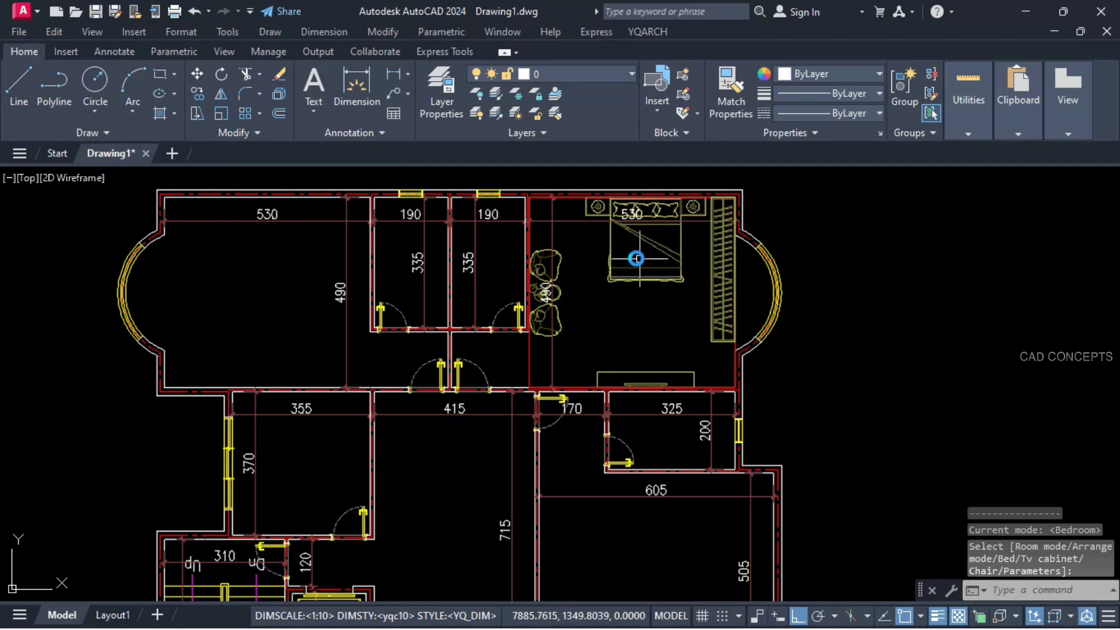
pyautogui.click(625, 255)
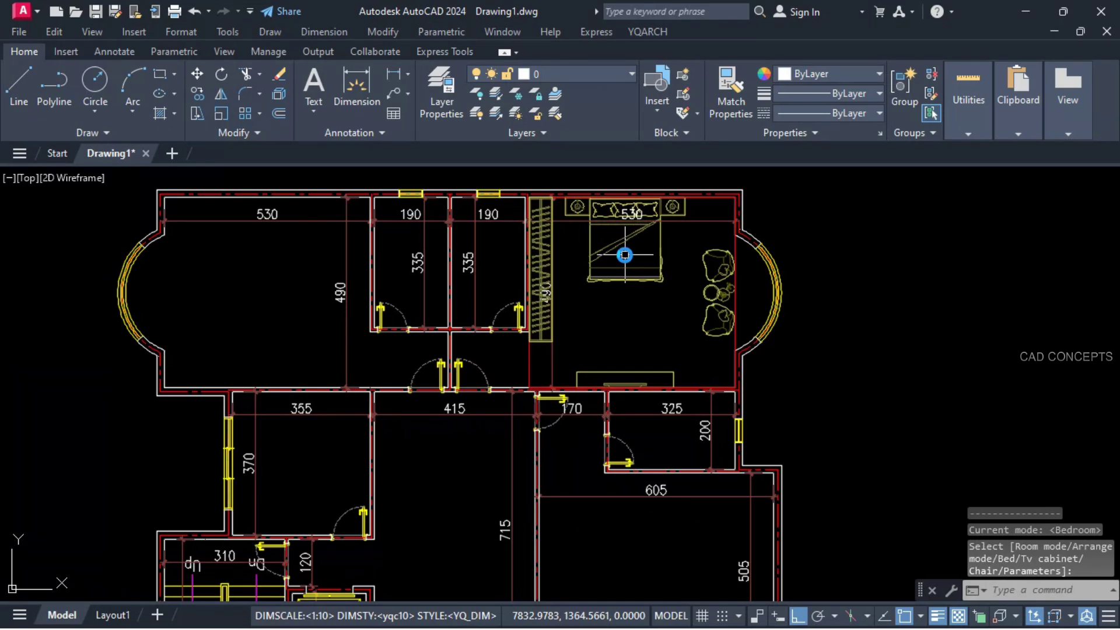
# Switch the bedroom layout to a double bed with a bordered rug, two chairs with a rectangular table and a TV cabinet, and finish.
pyautogui.press('b')
pyautogui.press('b')
pyautogui.press('b')
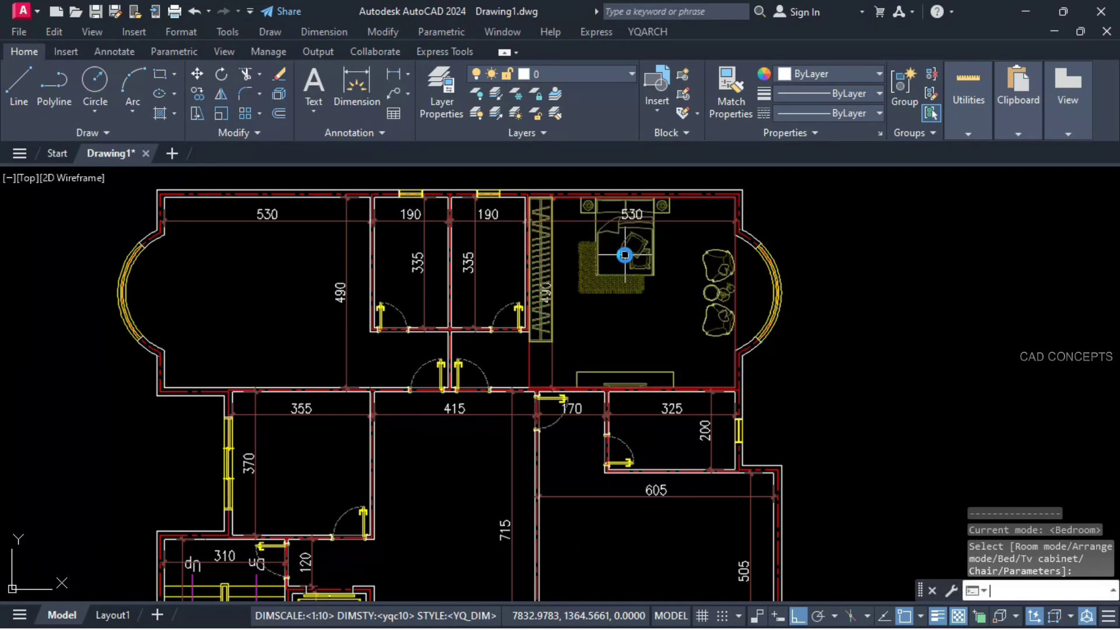
pyautogui.click(625, 254)
pyautogui.scroll(2, 625, 255)
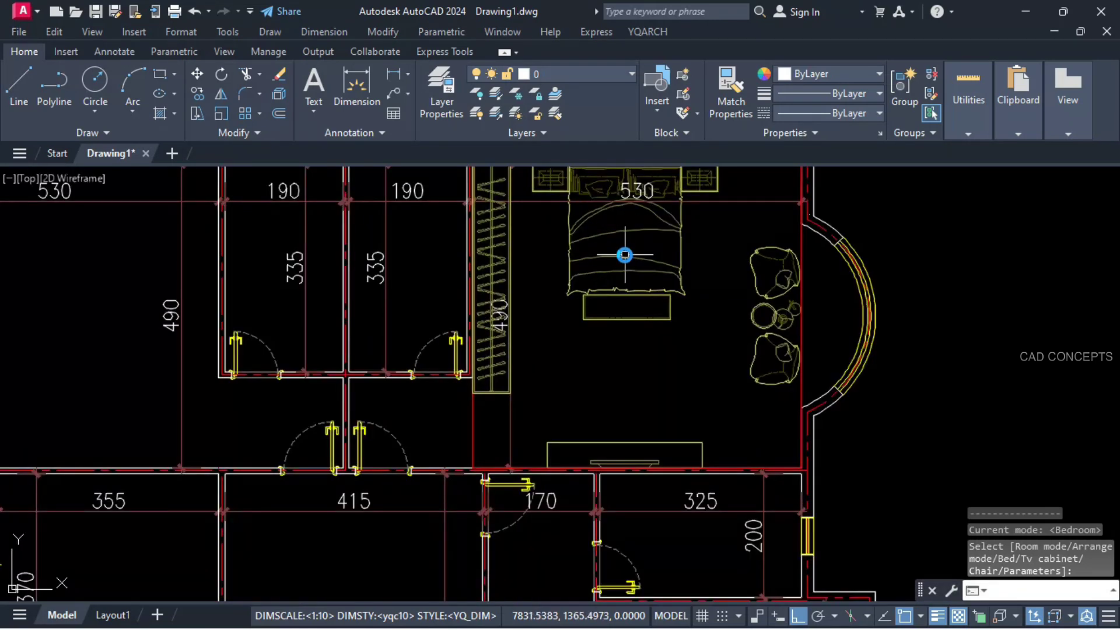
pyautogui.moveTo(628, 303); pyautogui.dragTo(631, 347, button='middle')
pyautogui.press('b')
pyautogui.press('b')
pyautogui.press('b')
pyautogui.press('b')
pyautogui.press('b')
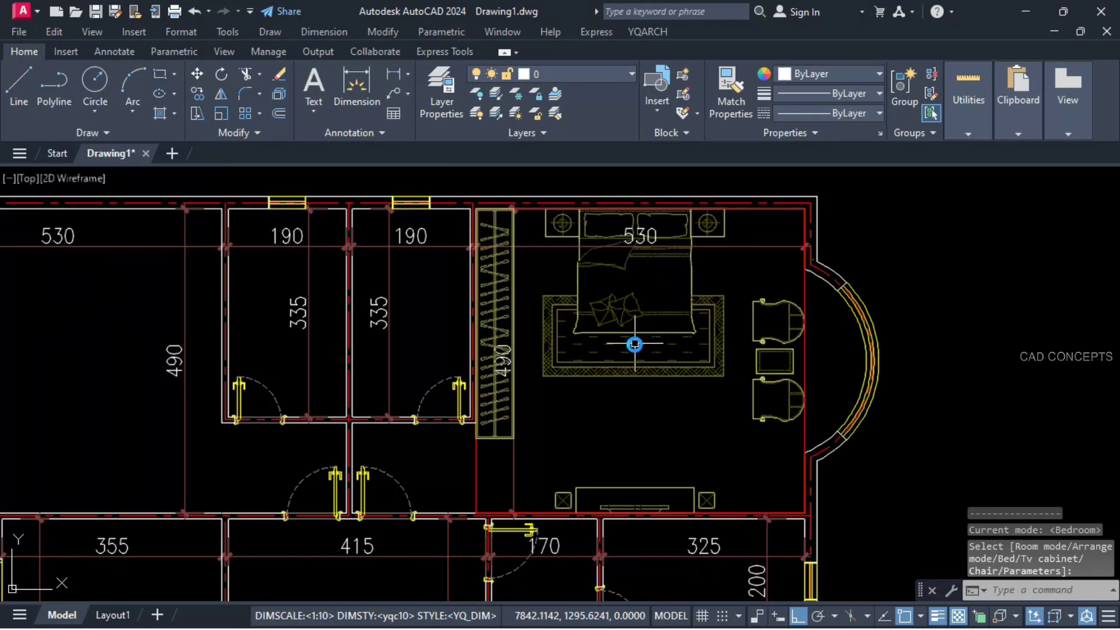
pyautogui.click(636, 344)
pyautogui.press('Escape')
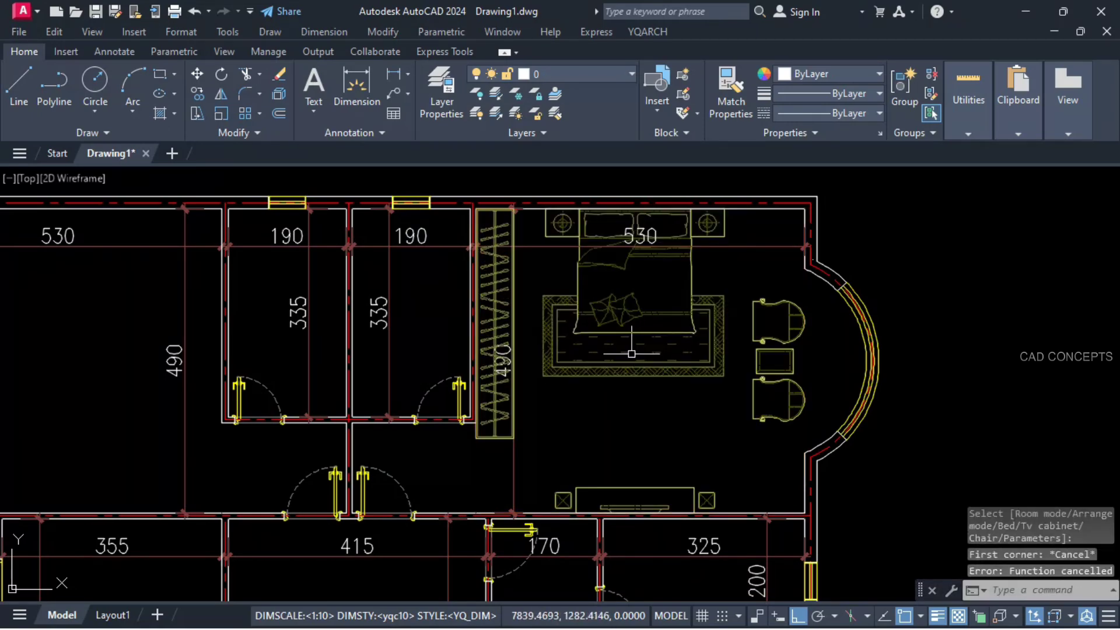
# Erase the wardrobe along the upper-right bedroom's left wall.
pyautogui.scroll(5, 492, 444)
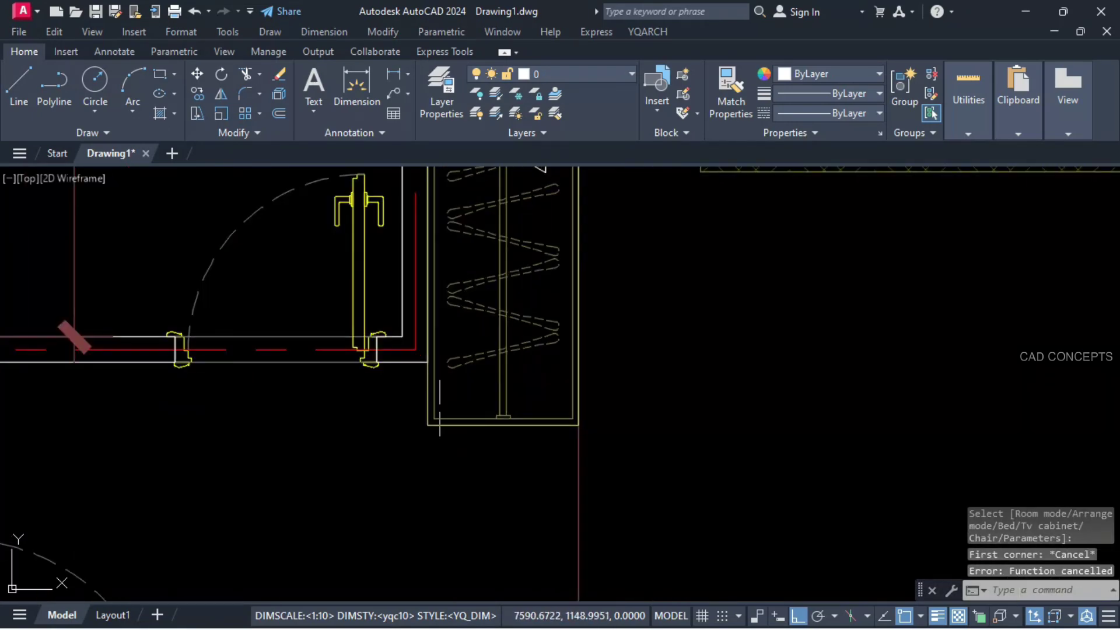
pyautogui.click(429, 375)
pyautogui.scroll(-5, 458, 436)
pyautogui.write('e')
pyautogui.press('Return')
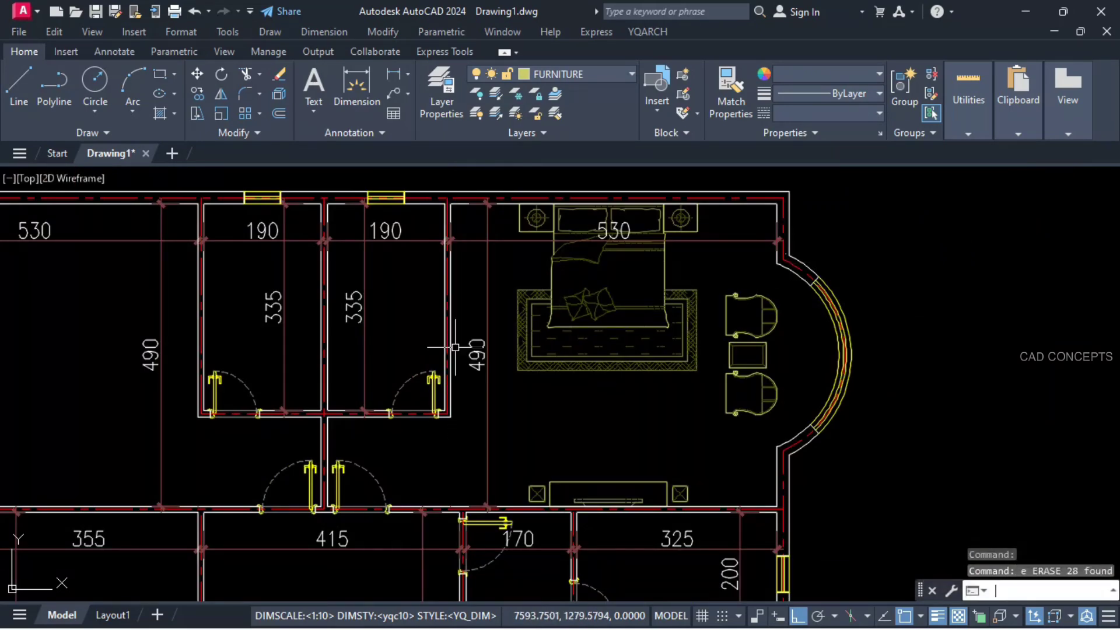
# Draw a 60-thick chest with YG along the bedroom's left wall, from the upper corner to the end of the adjoining bathroom wall.
pyautogui.write('yg')
pyautogui.press('Return')
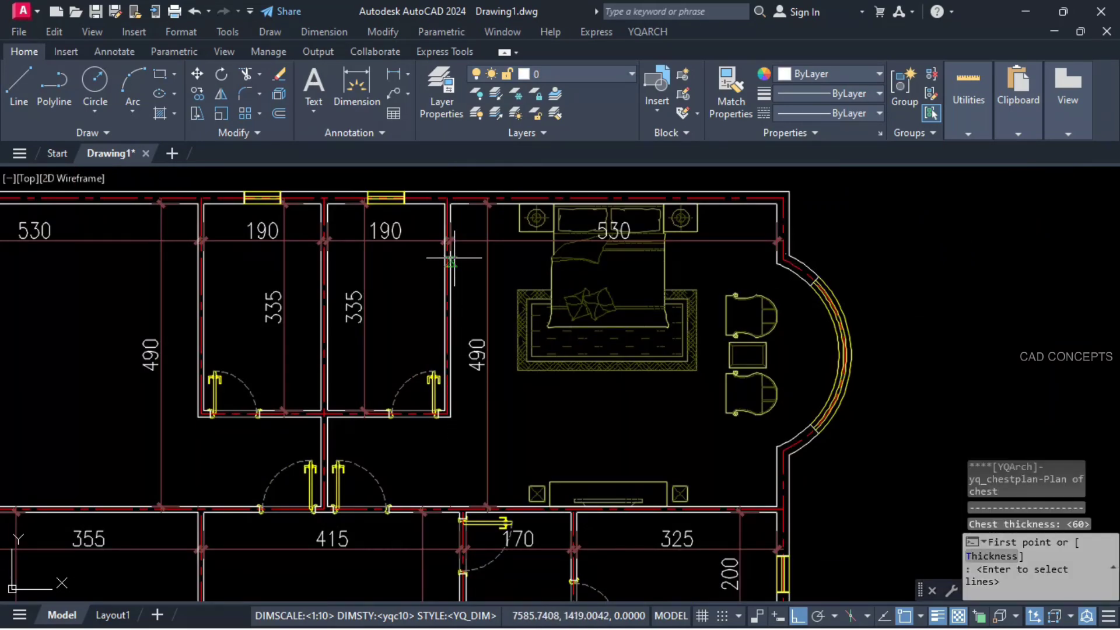
pyautogui.click(452, 204)
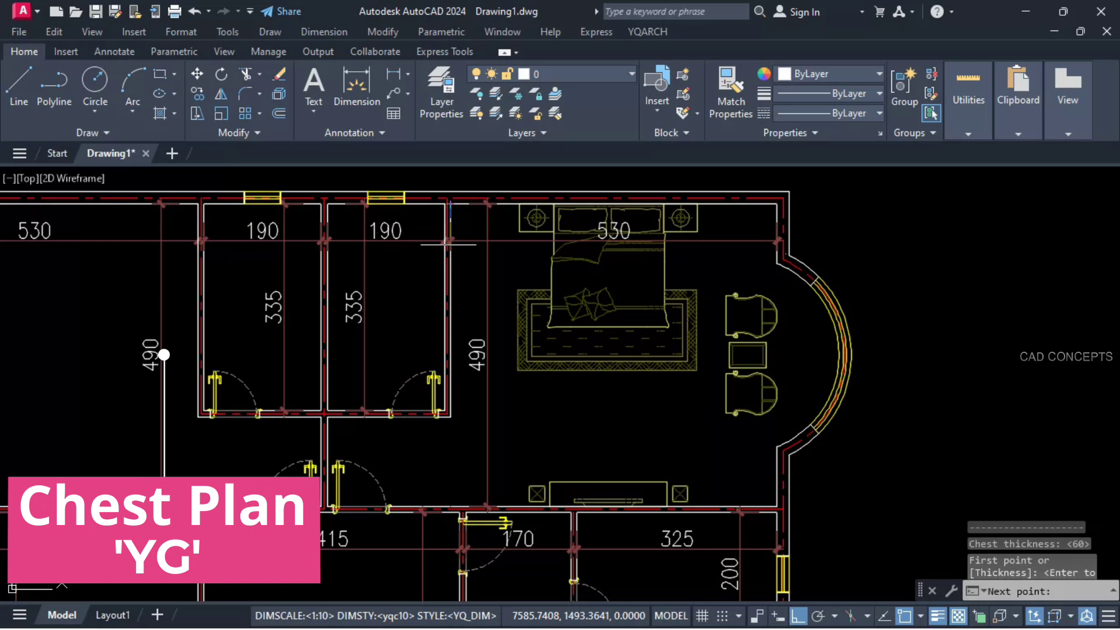
pyautogui.click(450, 417)
pyautogui.press('Return')
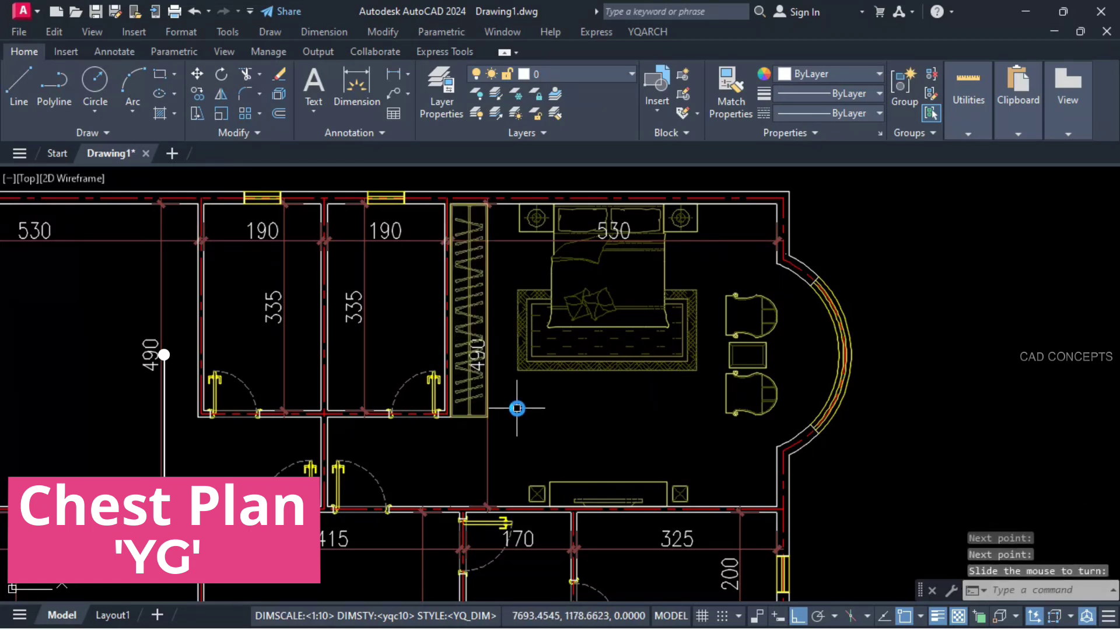
pyautogui.click(518, 401)
pyautogui.click(517, 402)
pyautogui.press('Escape')
# Move the bedroom's vertical 490 dimension horizontally into the space between the chest and the bed.
pyautogui.click(487, 432)
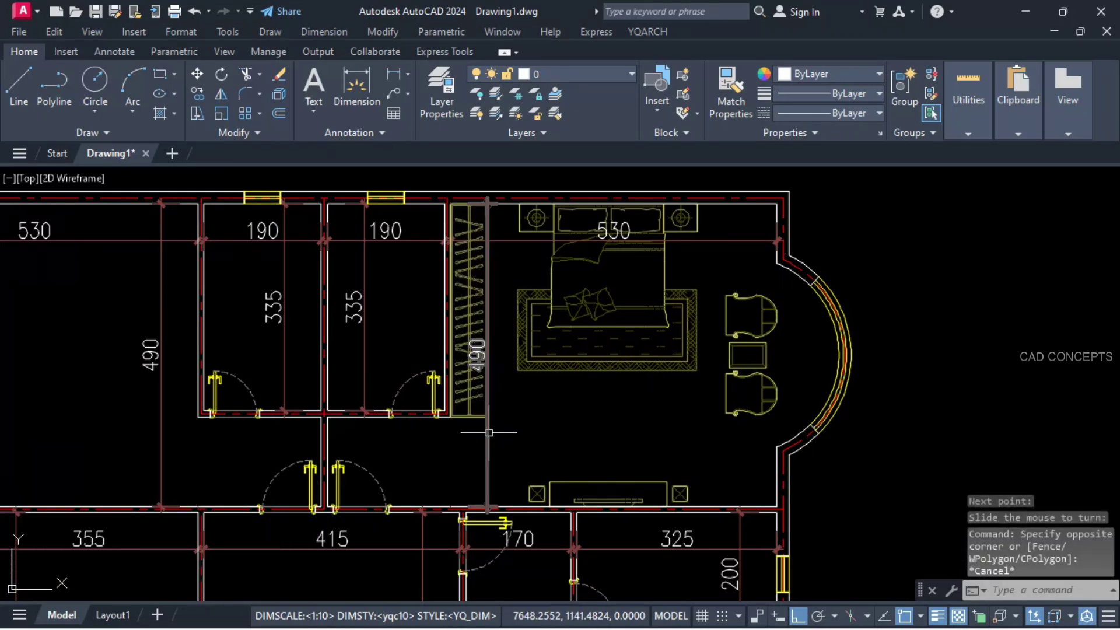
pyautogui.write('m')
pyautogui.press('space')
pyautogui.click(567, 422)
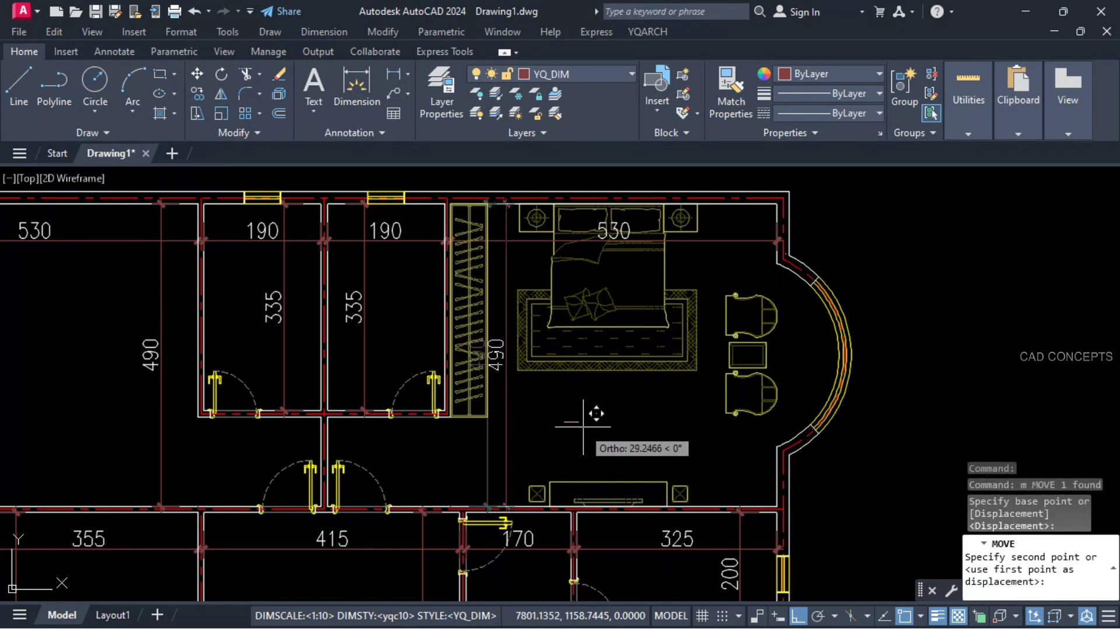
pyautogui.click(589, 422)
# Move the bedroom's two chairs and table horizontally into the curved bay window.
pyautogui.click(726, 401)
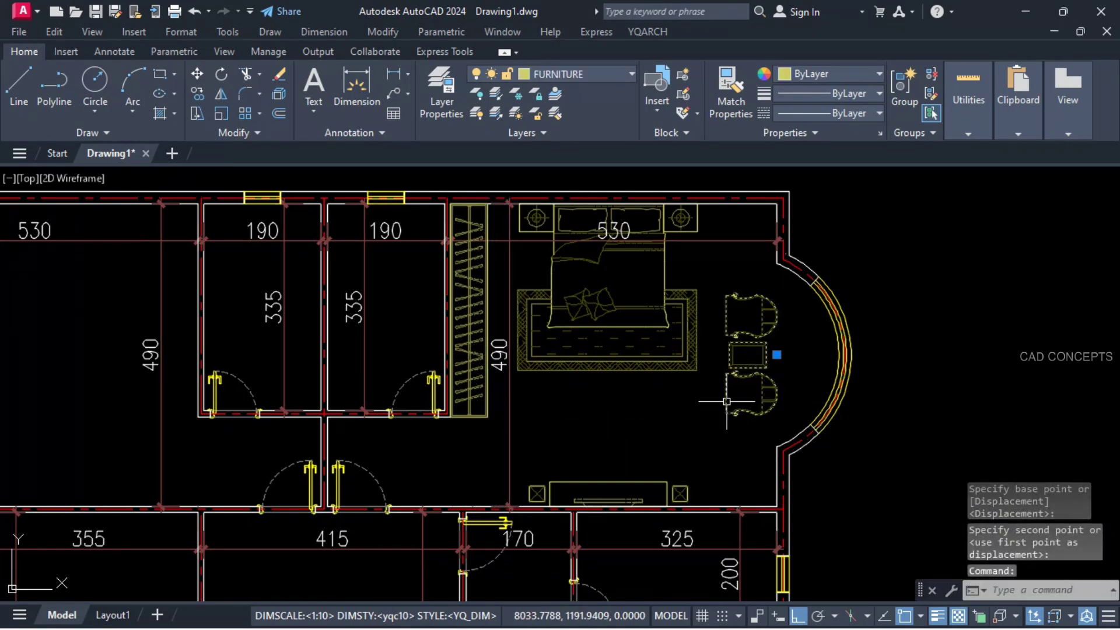
pyautogui.write('m')
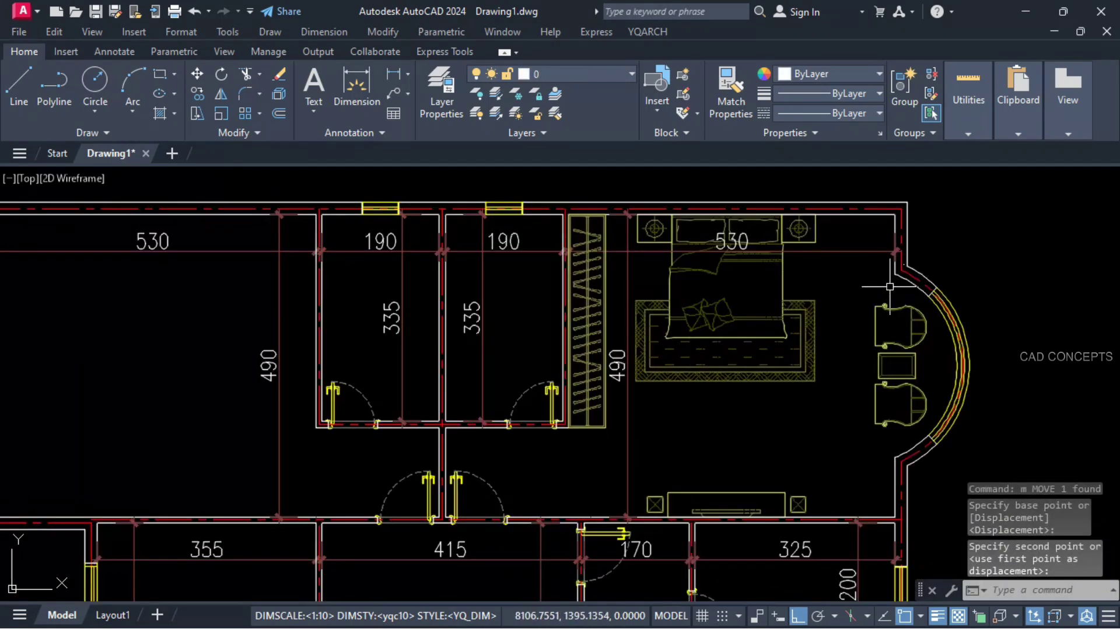
# Mirror the wardrobe, bed, seating set and TV cabinet about the wall between the two bathrooms into the opposite bedroom, keeping the originals.
pyautogui.click(890, 287)
pyautogui.click(736, 503)
pyautogui.click(585, 417)
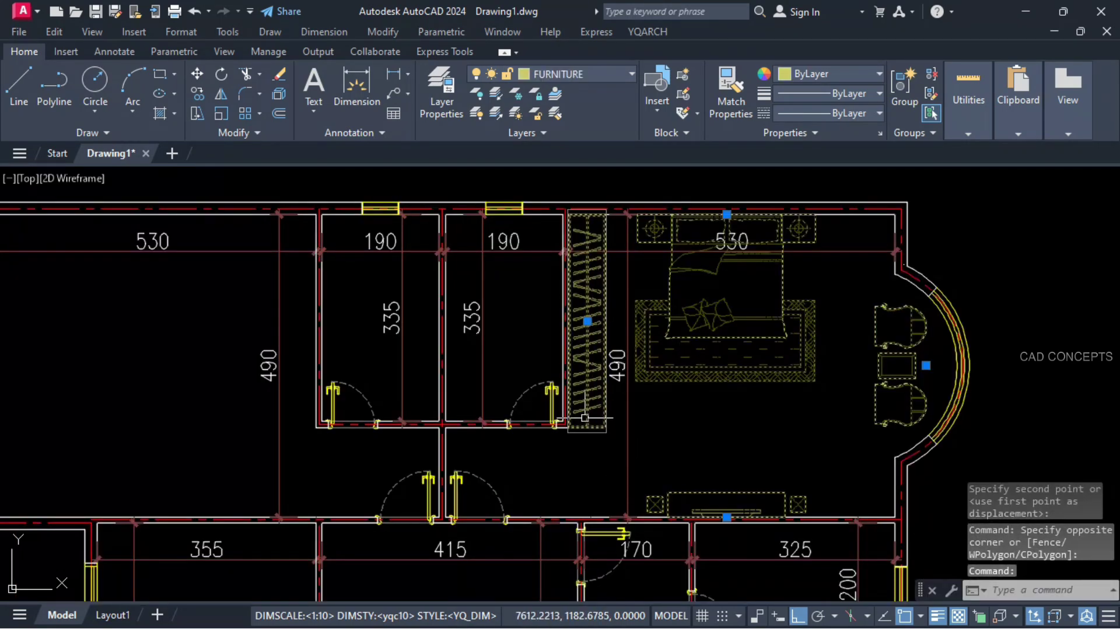
pyautogui.write('mi')
pyautogui.press('space')
pyautogui.click(442, 424)
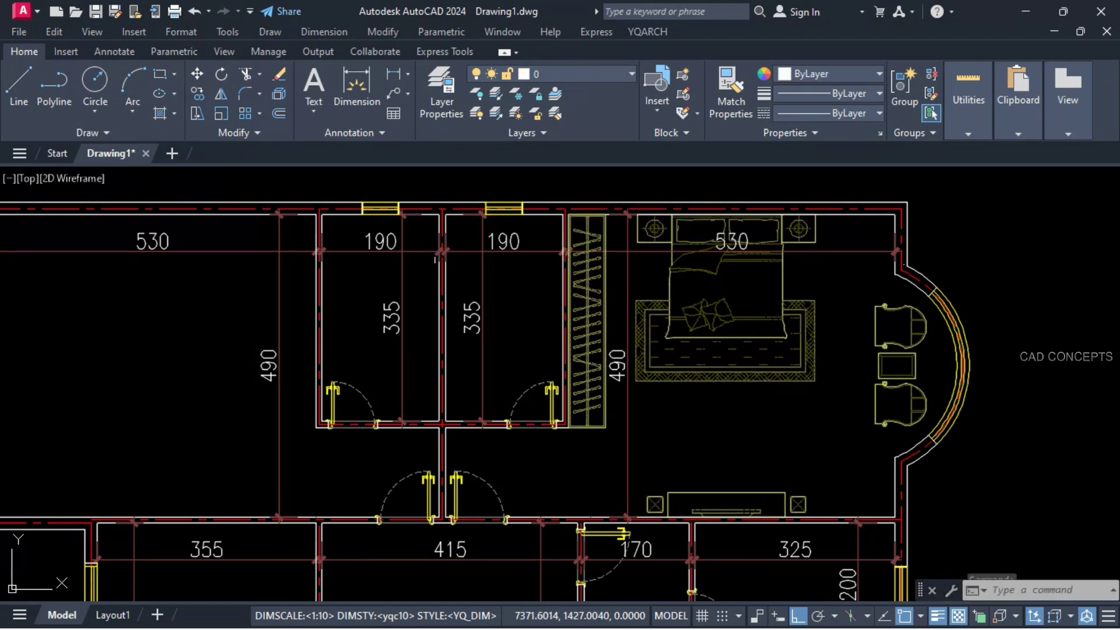
pyautogui.scroll(-2, 440, 194)
pyautogui.moveTo(440, 194); pyautogui.dragTo(510, 256, button='middle')
pyautogui.click(497, 239)
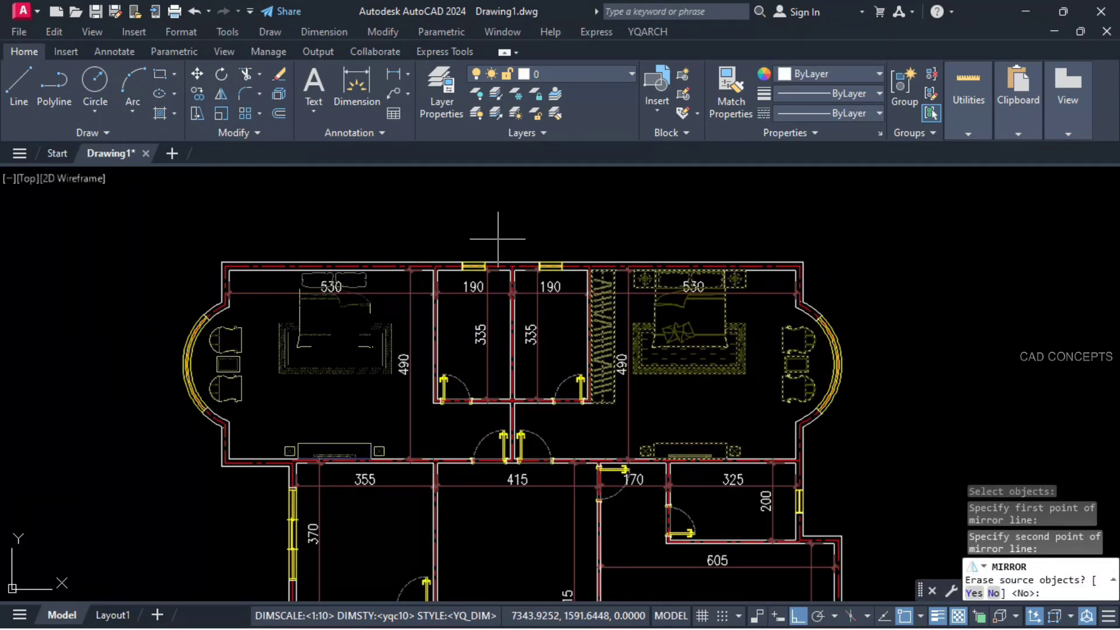
pyautogui.write('n')
pyautogui.press('Return')
# Place a Kitchen layout across the 355 by 370 room, with the counter and appliances along the window wall.
pyautogui.scroll(2, 415, 345)
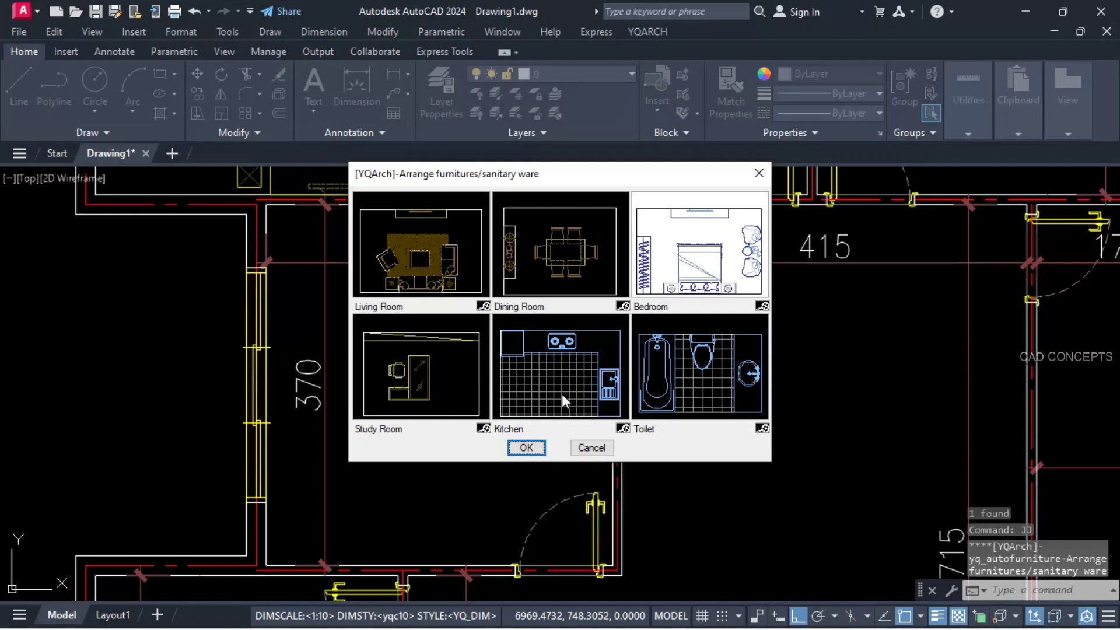
pyautogui.click(562, 393)
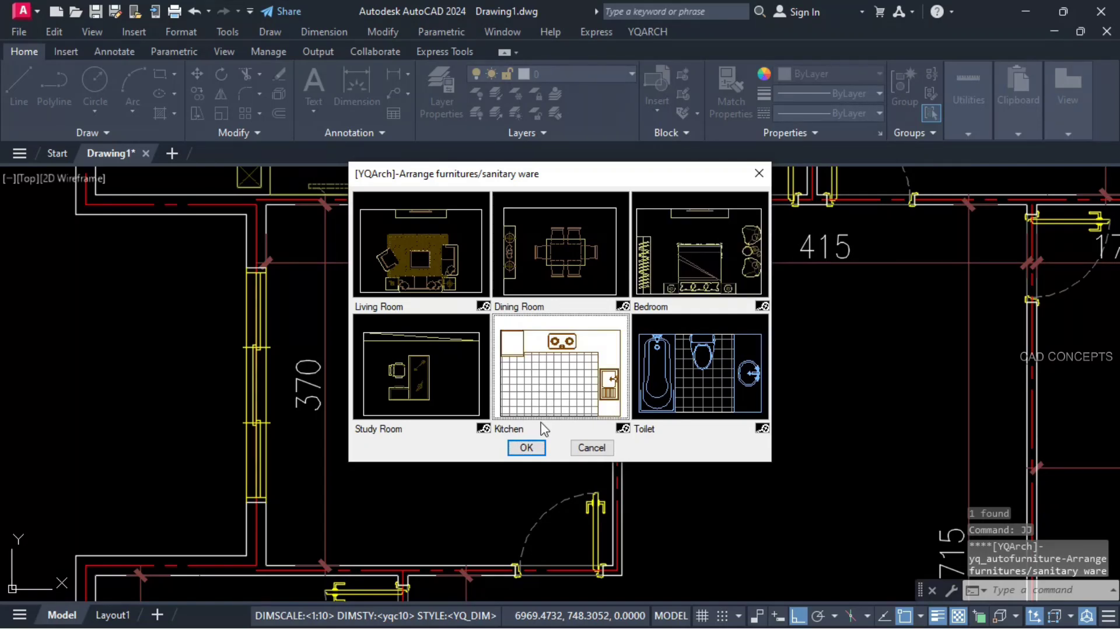
pyautogui.click(525, 449)
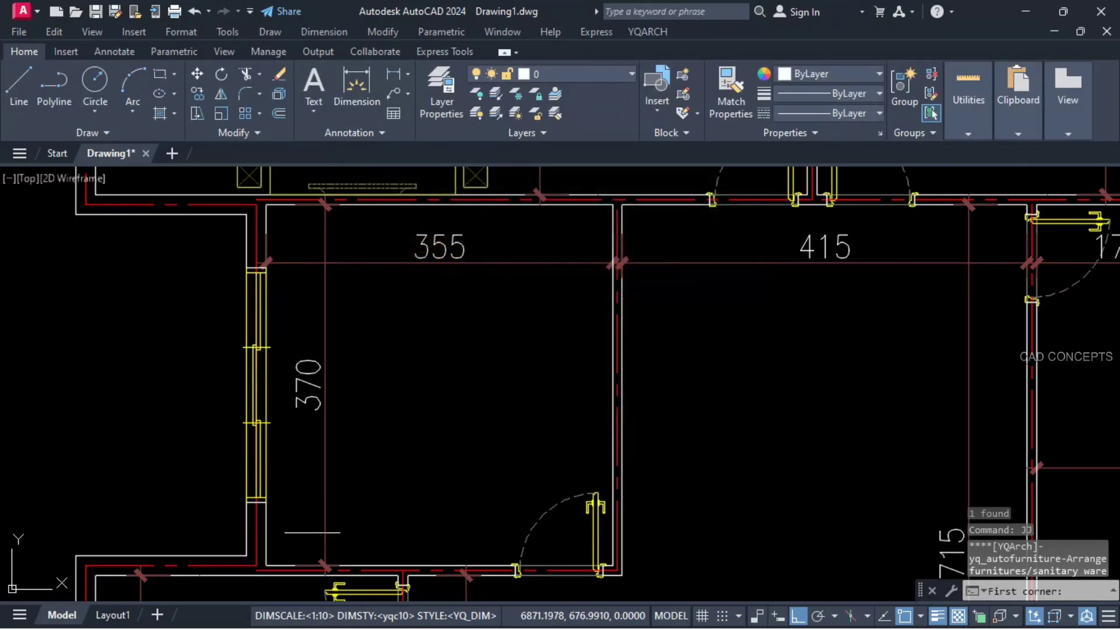
pyautogui.click(266, 566)
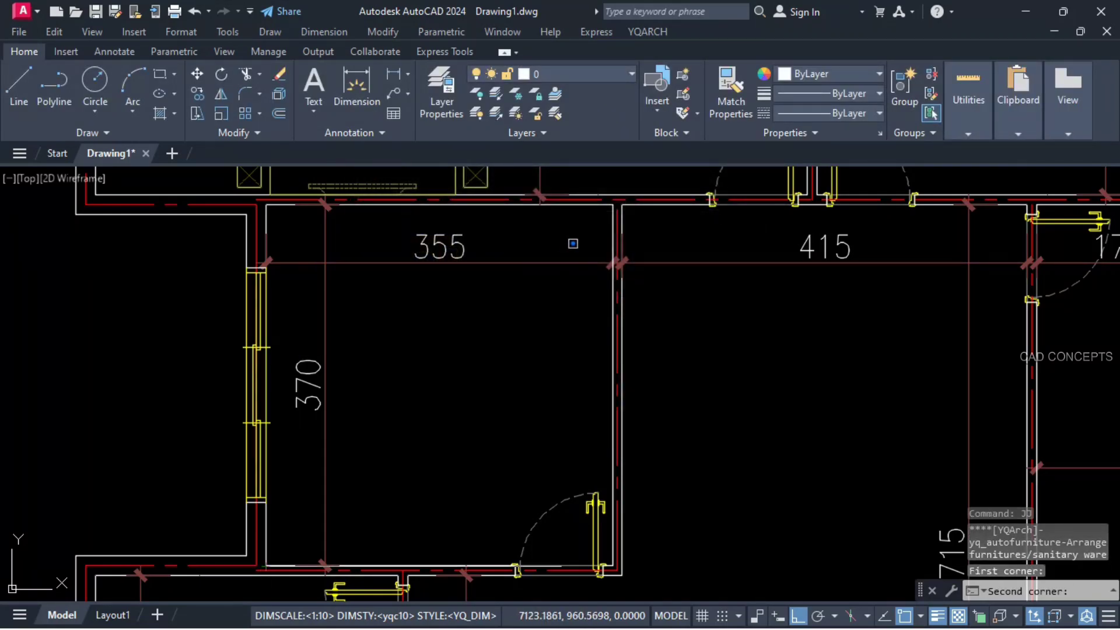
pyautogui.click(612, 205)
pyautogui.click(356, 381)
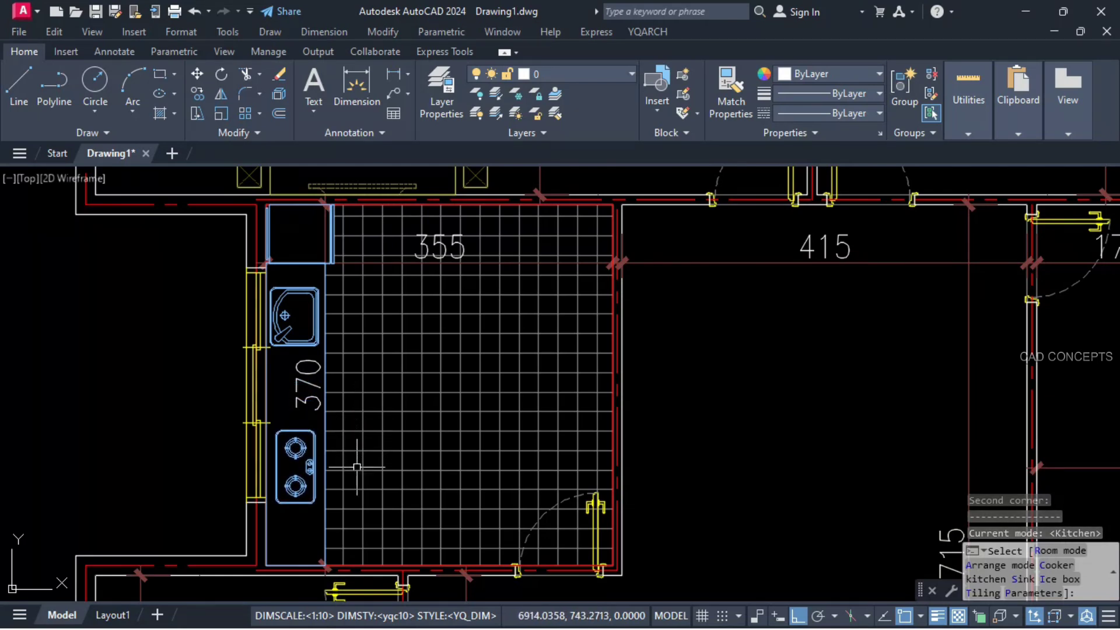
# Switch the kitchen sink to a double-bowl model, remove the floor tiling and finish the layout.
pyautogui.press('s')
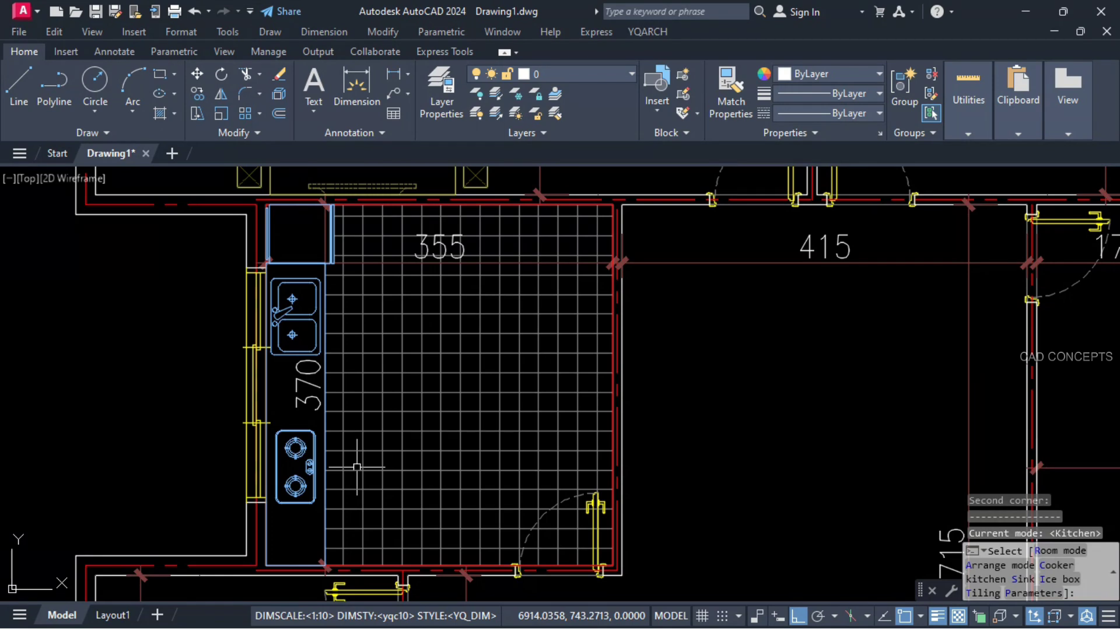
pyautogui.press('t')
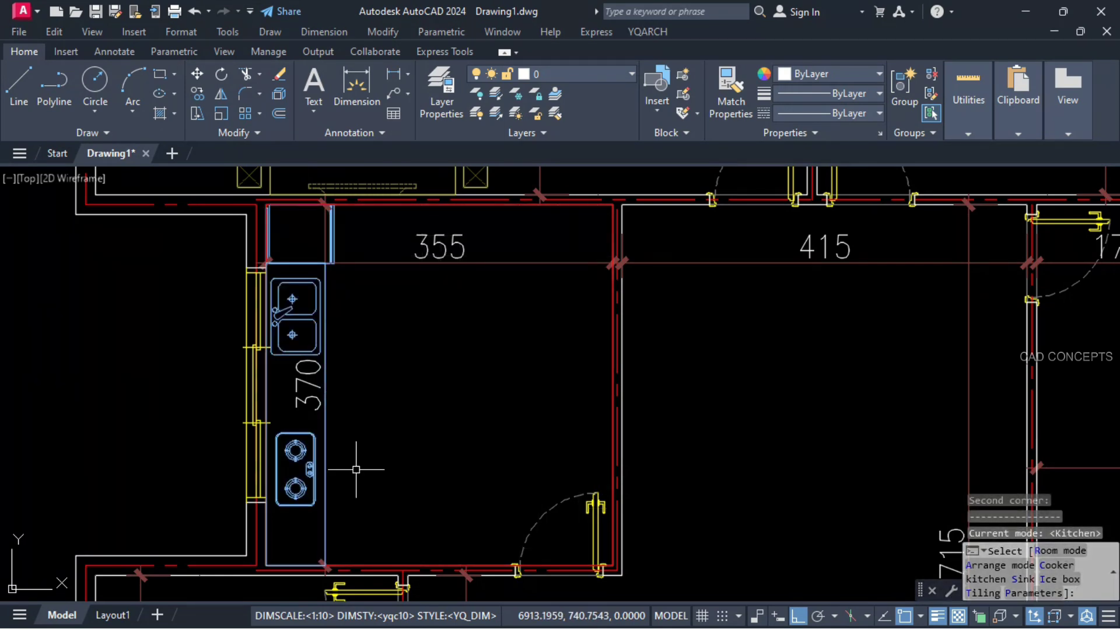
pyautogui.press('Escape')
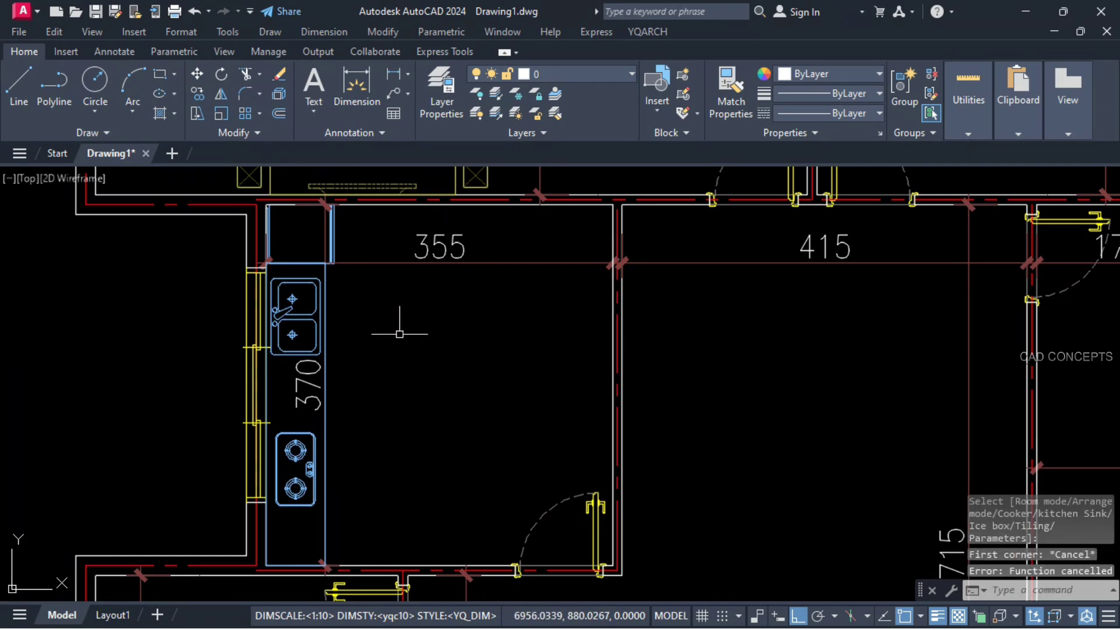
# Move the kitchen's vertical 370 dimension horizontally off the counter into the open floor area.
pyautogui.click(315, 389)
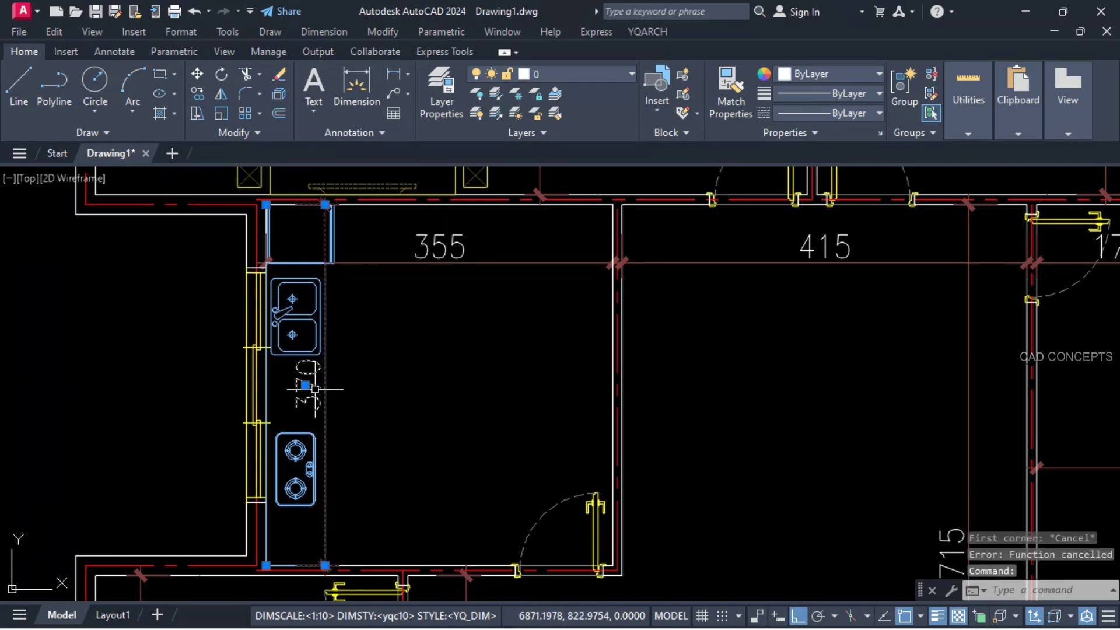
pyautogui.write('m')
pyautogui.press('Return')
pyautogui.click(351, 373)
pyautogui.click(391, 373)
# Place a Dining Room layout with JJ in the kitchen's upper corner opposite the counter.
pyautogui.write('jj')
pyautogui.press('Return')
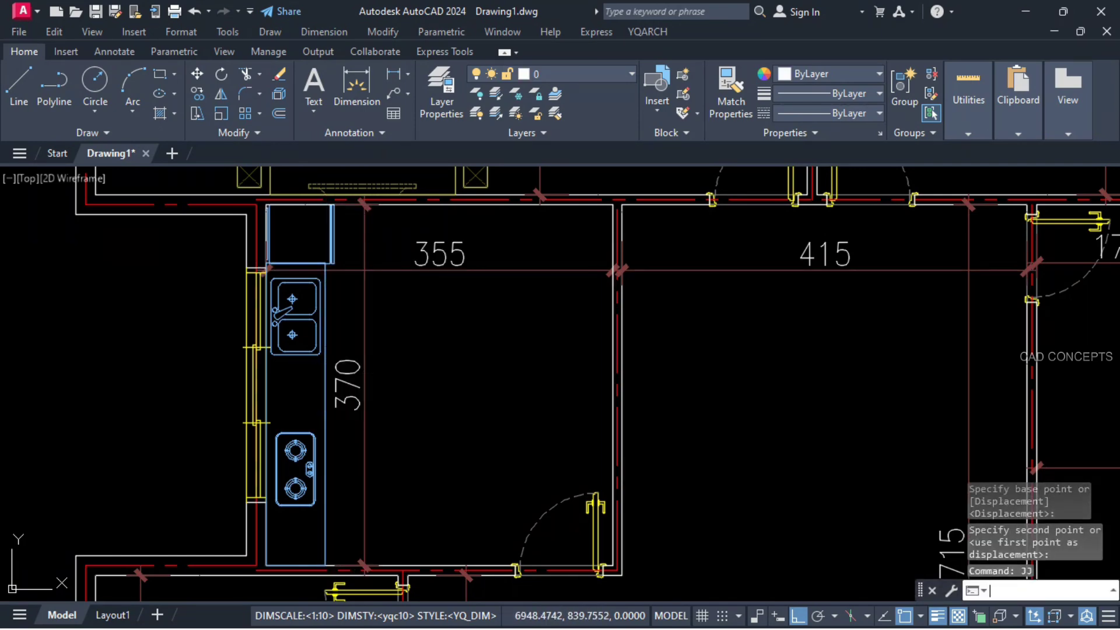
pyautogui.doubleClick(577, 273)
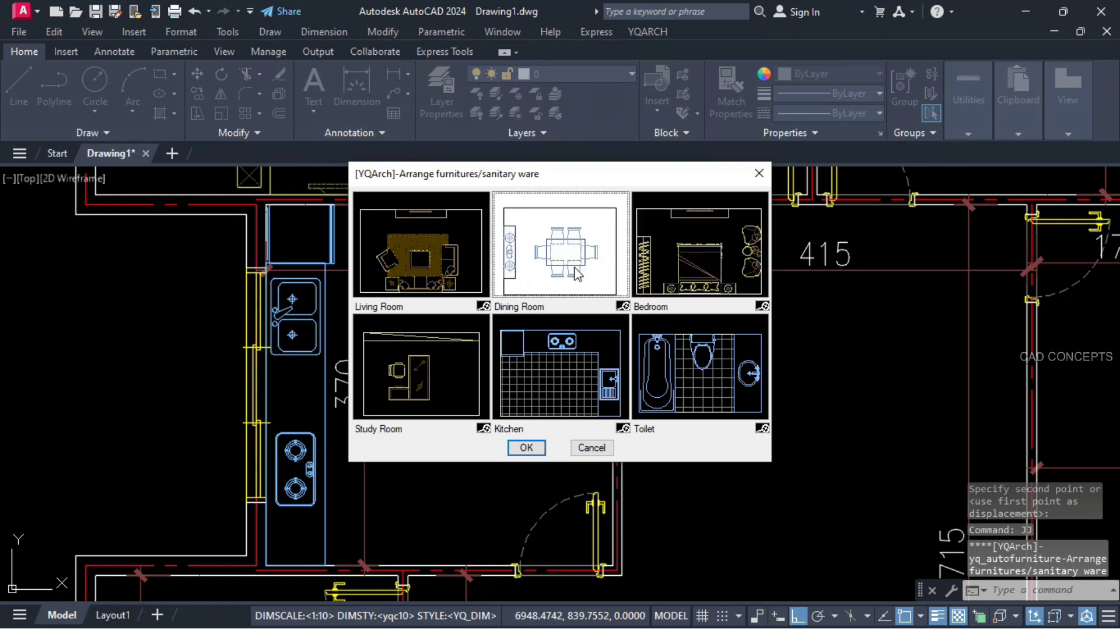
pyautogui.click(374, 391)
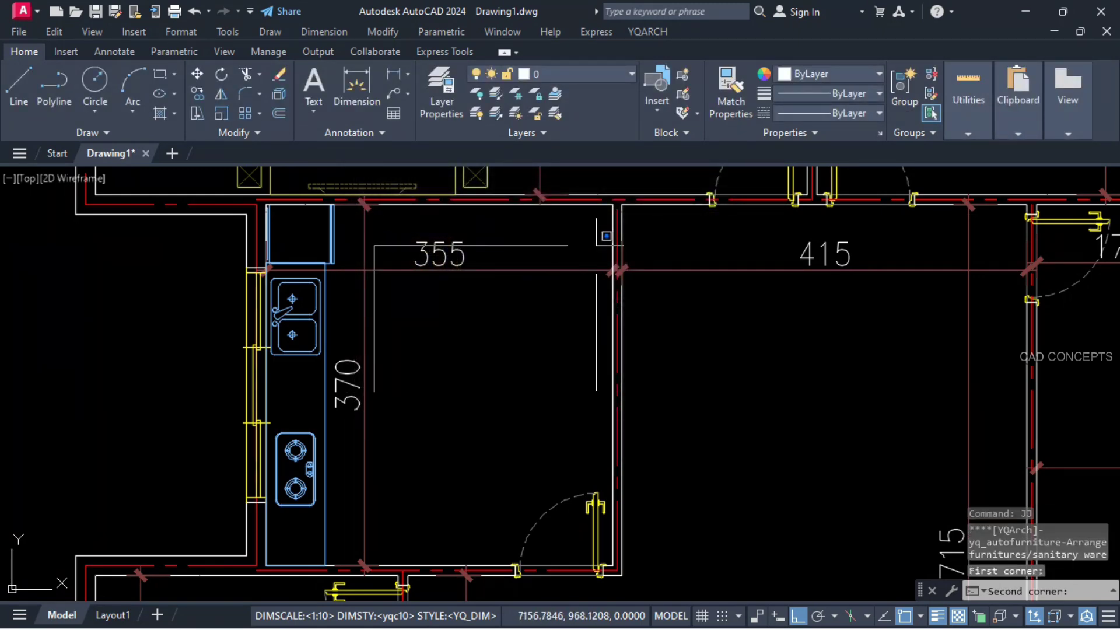
pyautogui.click(617, 202)
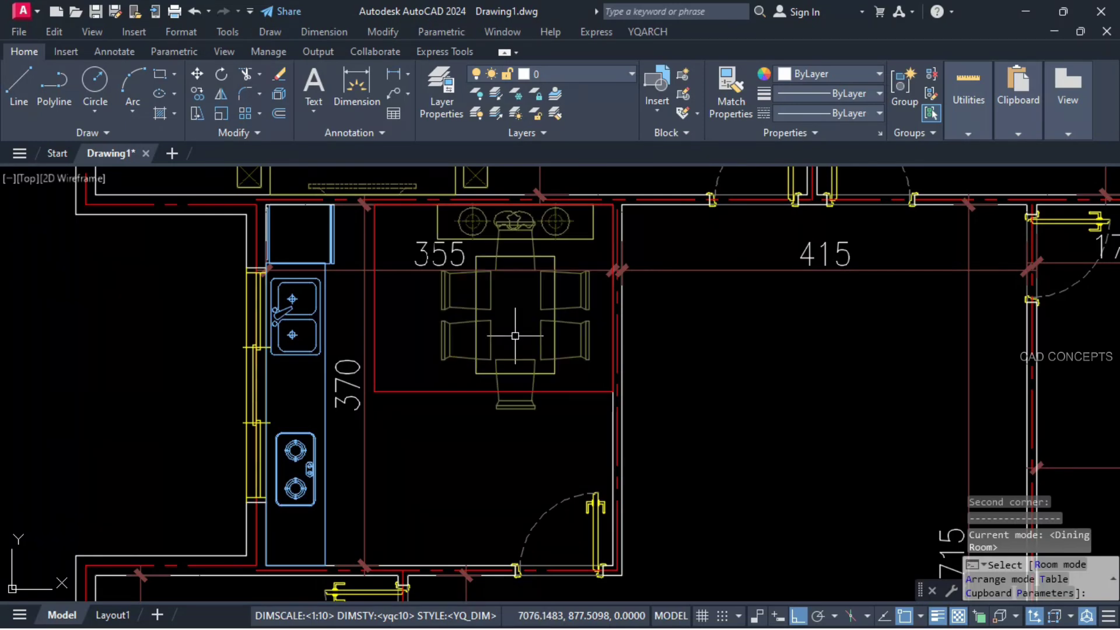
# Change the dining table to a round one with six chairs and finish the layout.
pyautogui.press('t')
pyautogui.press('t')
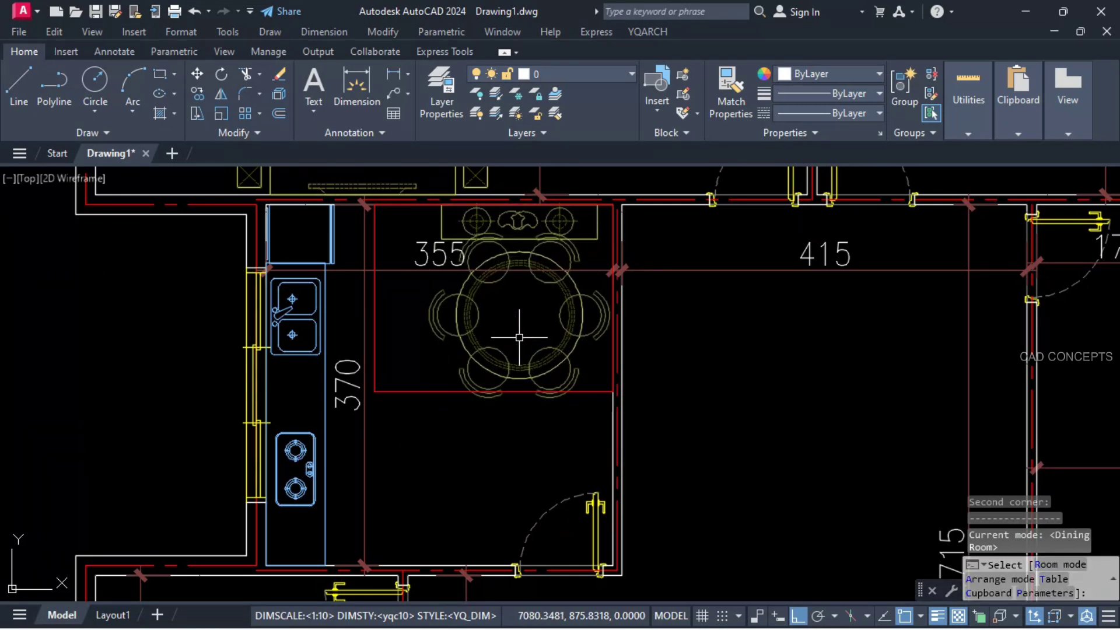
pyautogui.press('Escape')
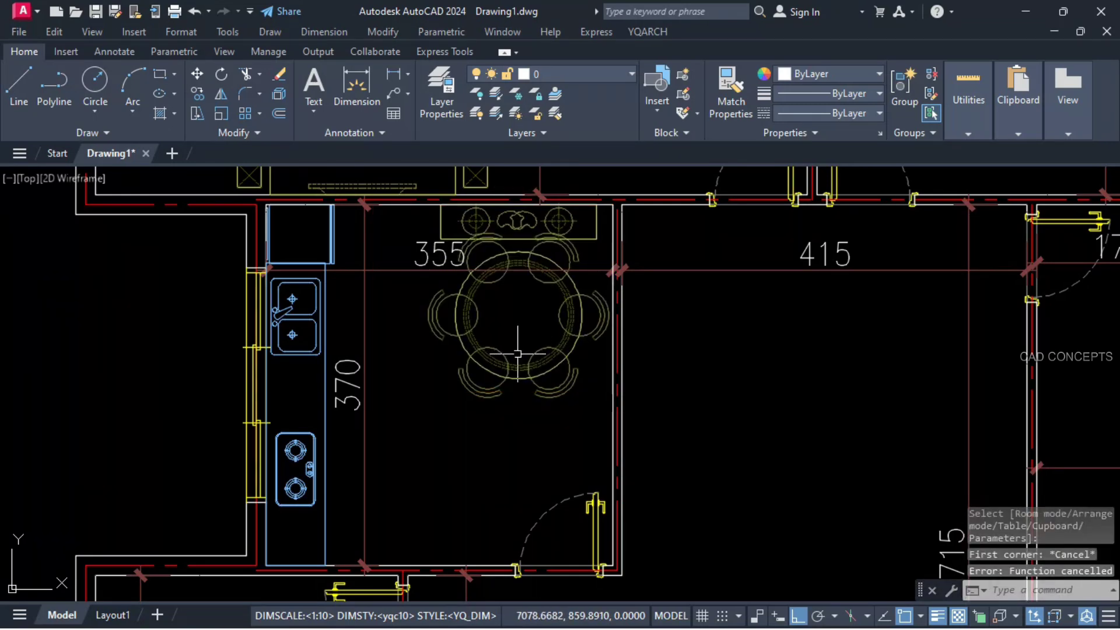
# Erase the dining cupboard against the kitchen's upper wall.
pyautogui.click(517, 225)
pyautogui.write('e')
pyautogui.press('Return')
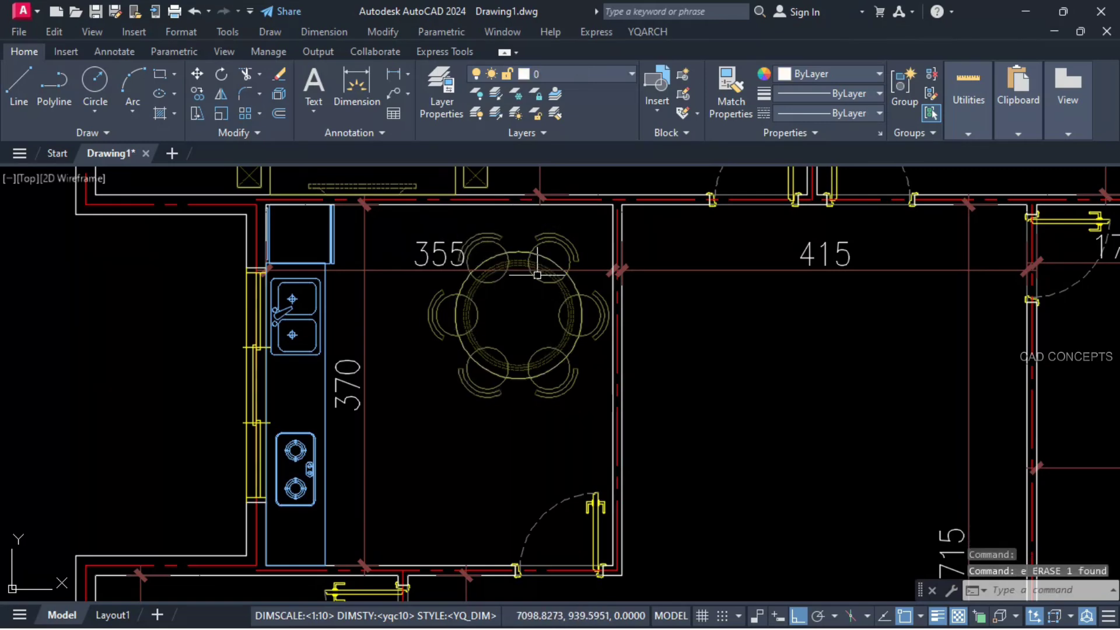
# Move the round dining table set slightly straight up toward the upper wall.
pyautogui.click(537, 275)
pyautogui.write('m')
pyautogui.press('Return')
pyautogui.click(741, 387)
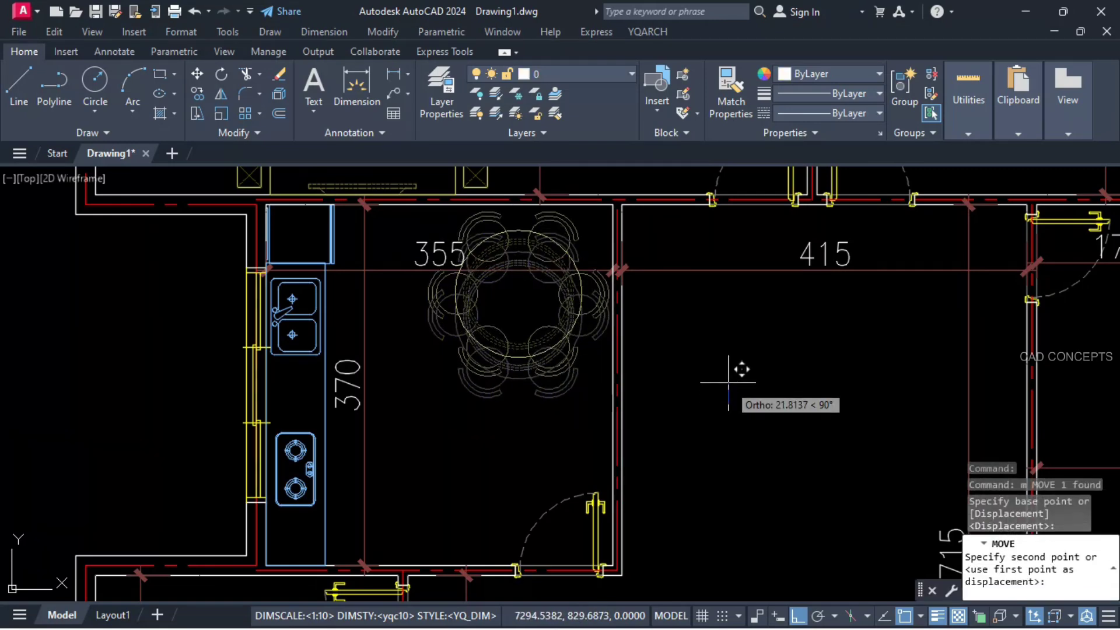
pyautogui.click(740, 368)
# Place a Living Room layout with JJ in the room with the 605 dimension, with the sofas along the outer wall opposite the door.
pyautogui.scroll(-4, 534, 400)
pyautogui.click(534, 400)
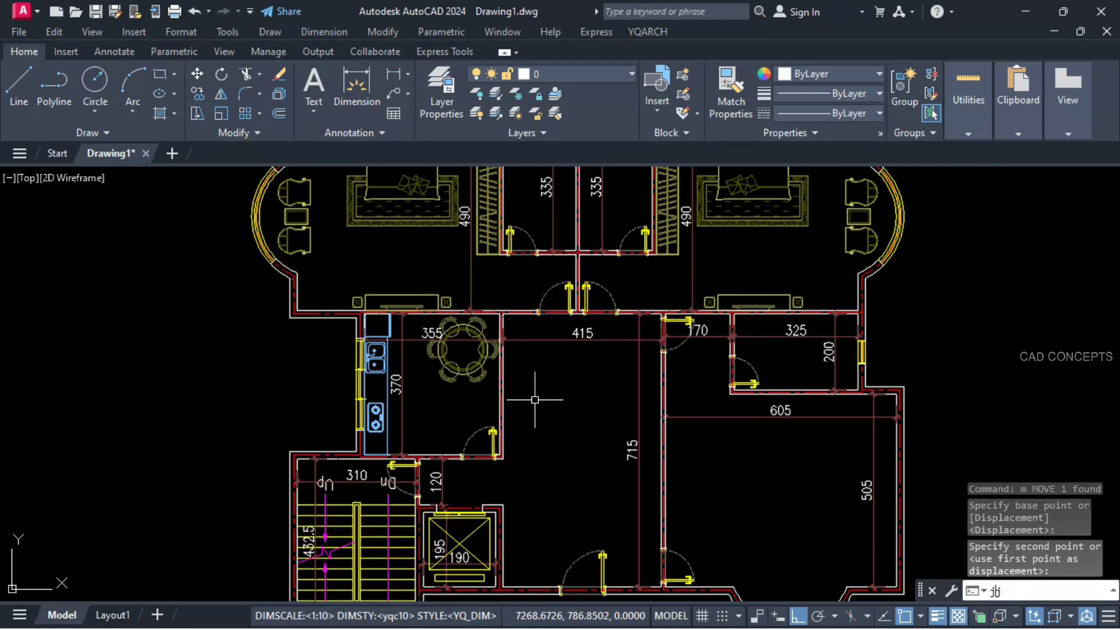
pyautogui.write('jj')
pyautogui.press('Return')
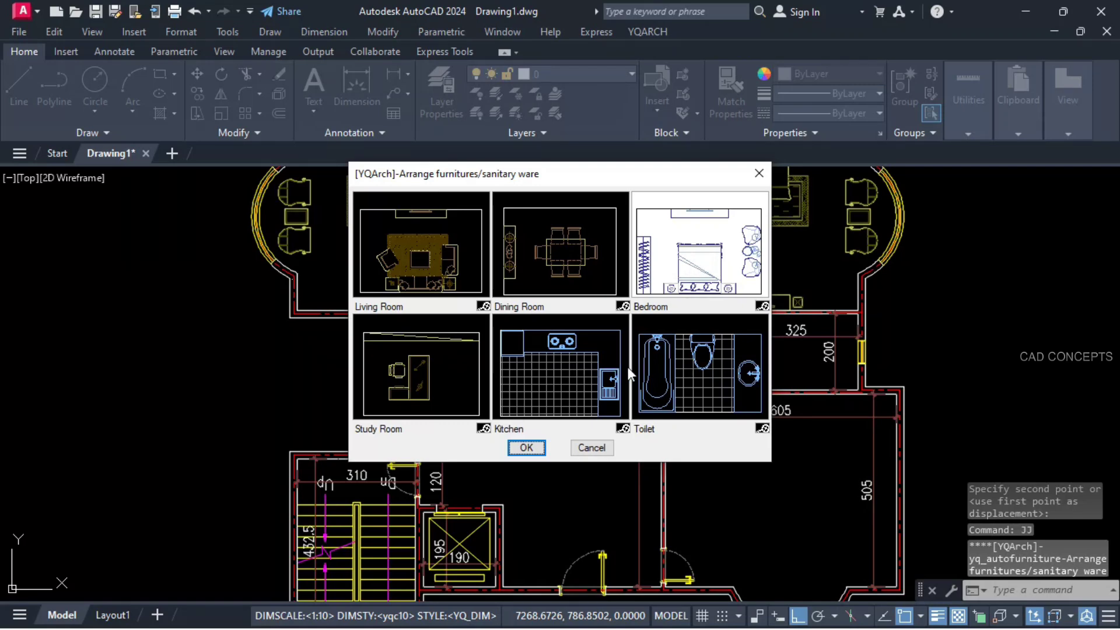
pyautogui.doubleClick(420, 258)
pyautogui.scroll(5, 623, 508)
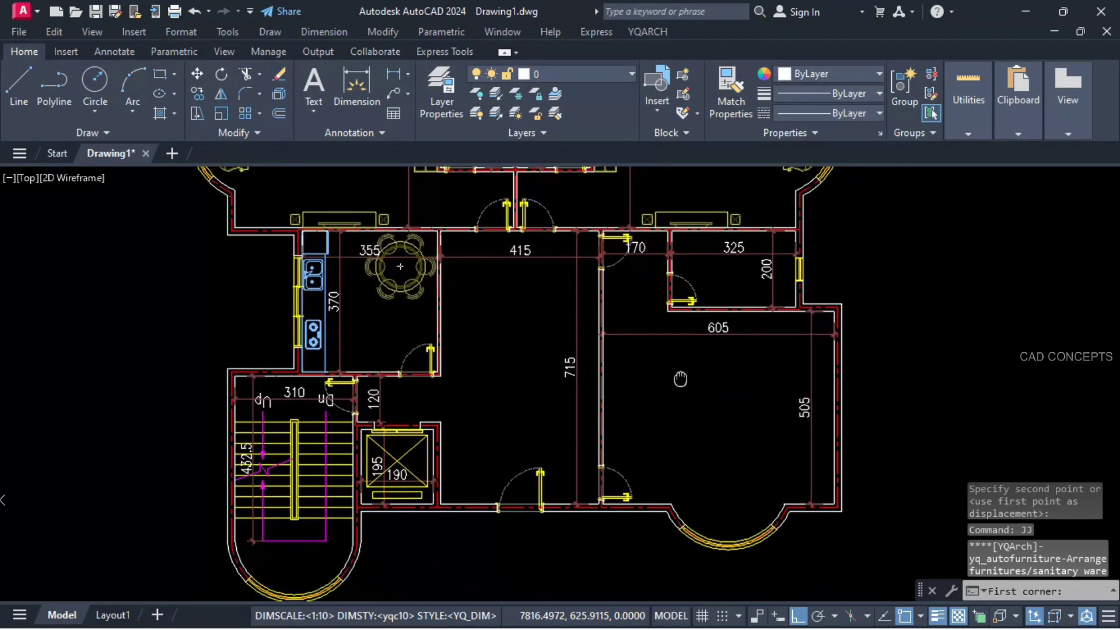
pyautogui.scroll(2, 624, 508)
pyautogui.click(566, 499)
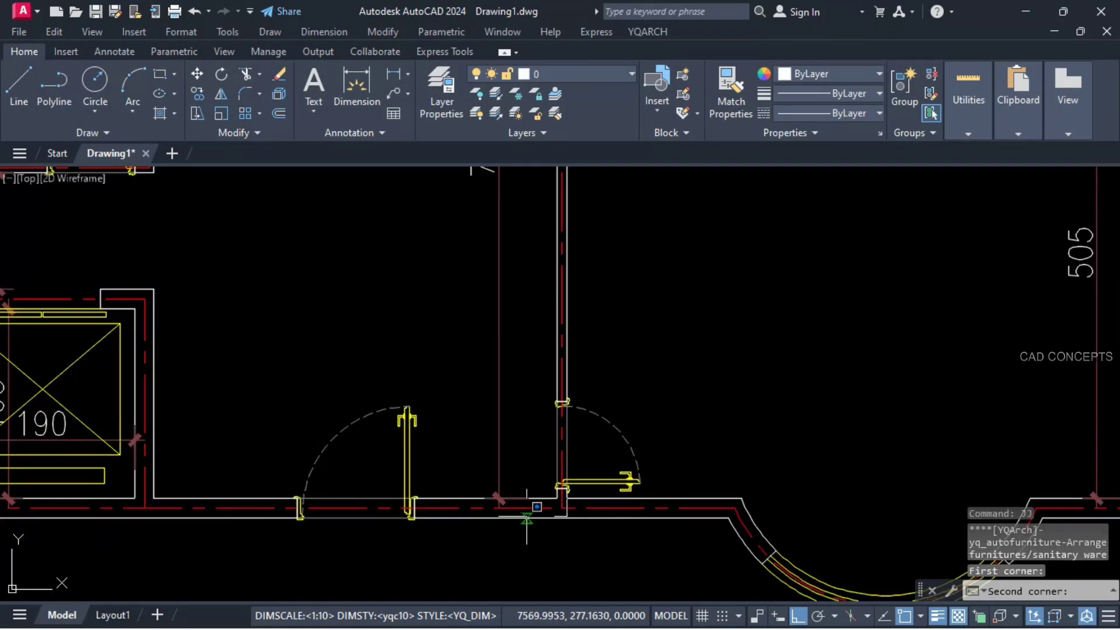
pyautogui.scroll(-4, 540, 508)
pyautogui.click(773, 310)
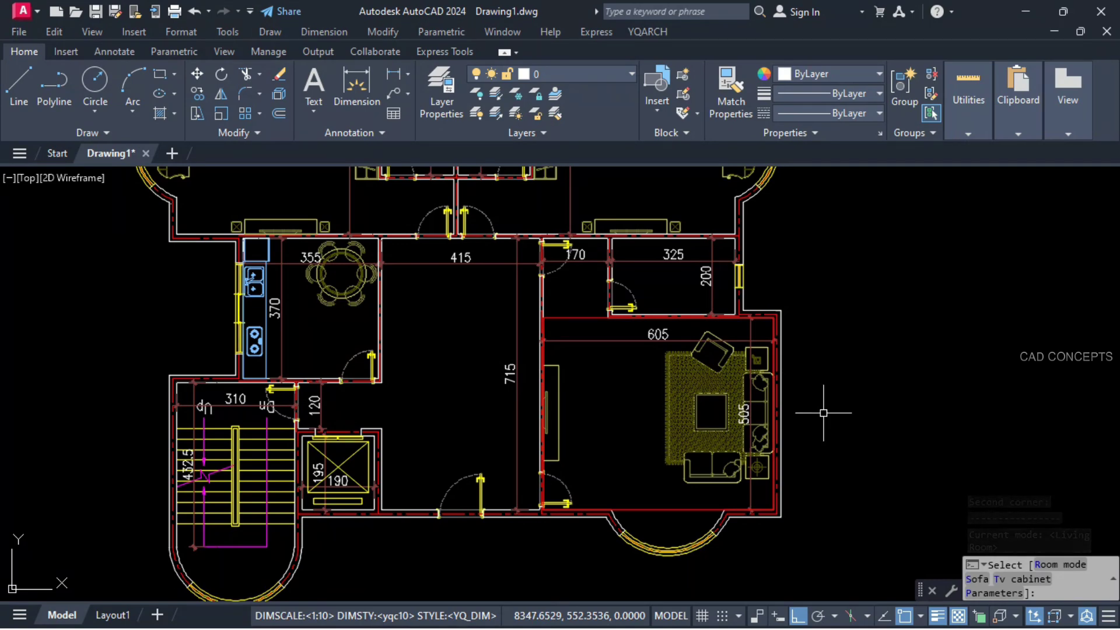
# Switch the living room to a sofa with two rounded armchairs, a fringed rug and a TV cabinet with side units, and finish.
pyautogui.scroll(2, 825, 407)
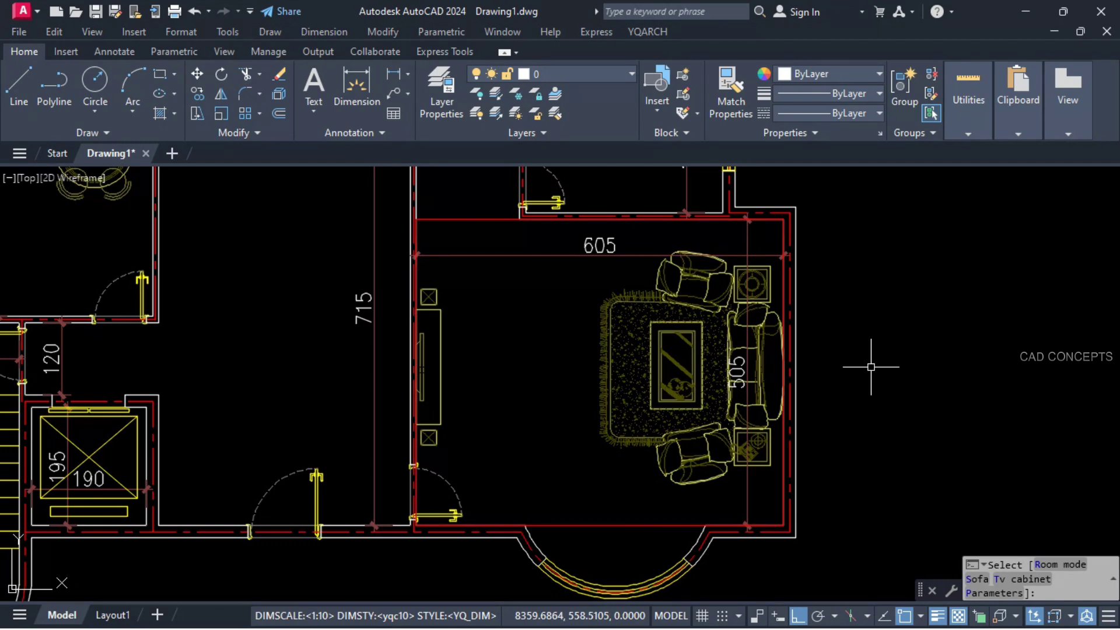
pyautogui.click(871, 367)
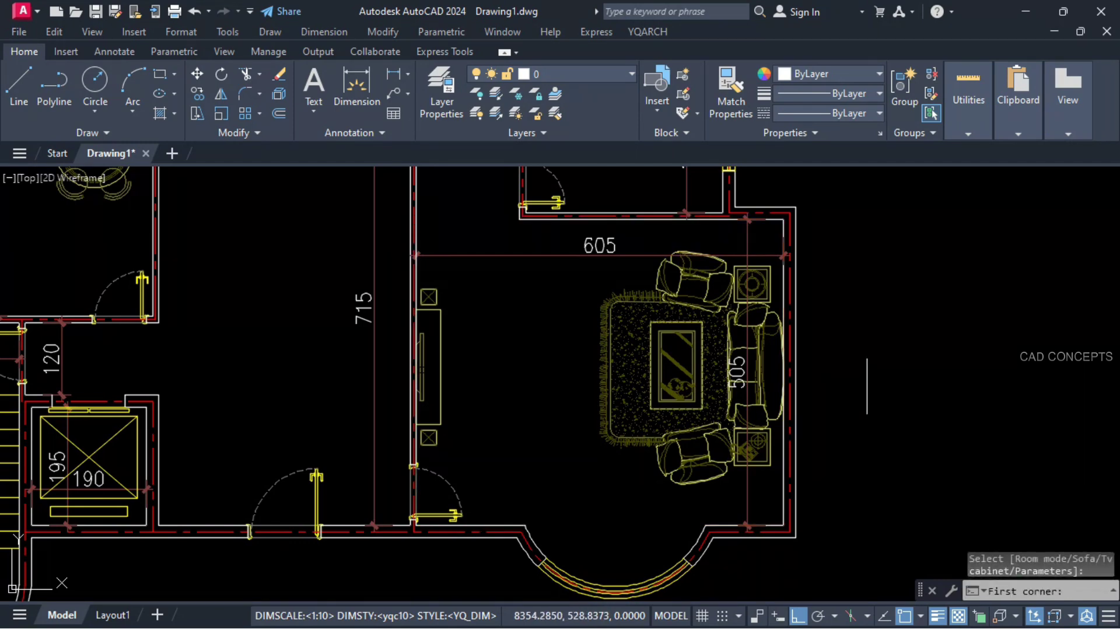
pyautogui.press('Escape')
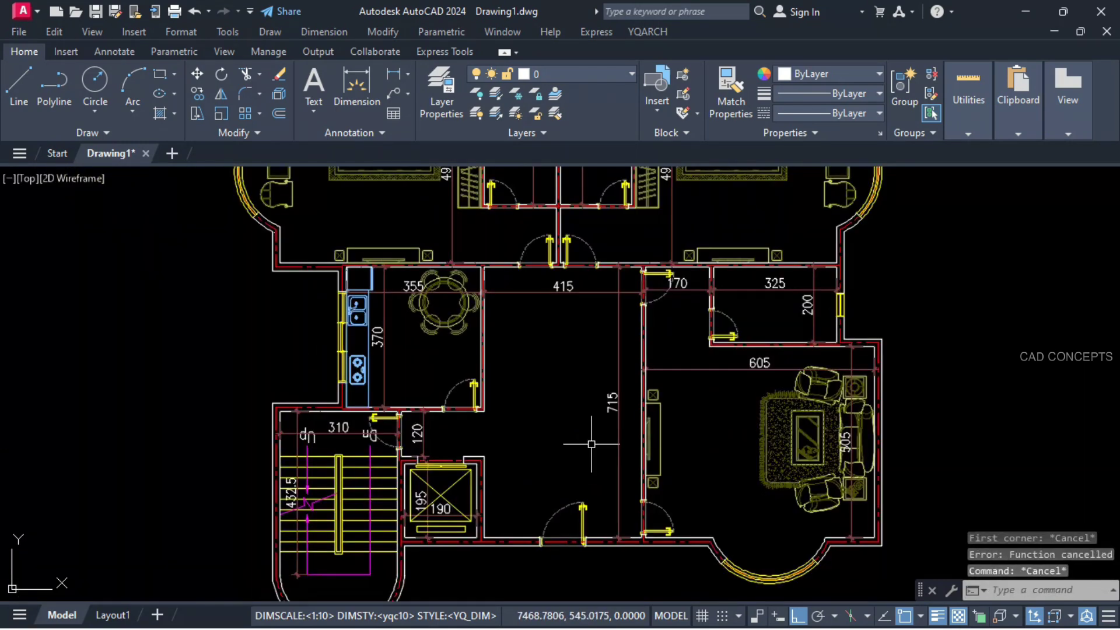
# Place a Toilet layout with JJ across the 325 by 200 room beside the living room.
pyautogui.write('JJ')
pyautogui.press('Return')
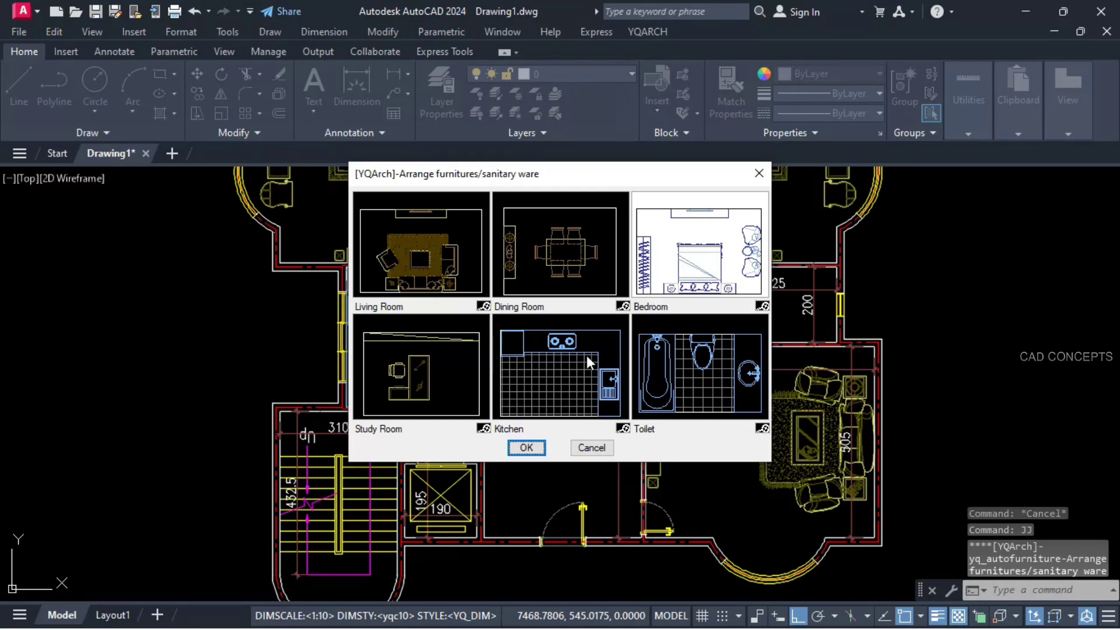
pyautogui.click(716, 390)
pyautogui.click(526, 447)
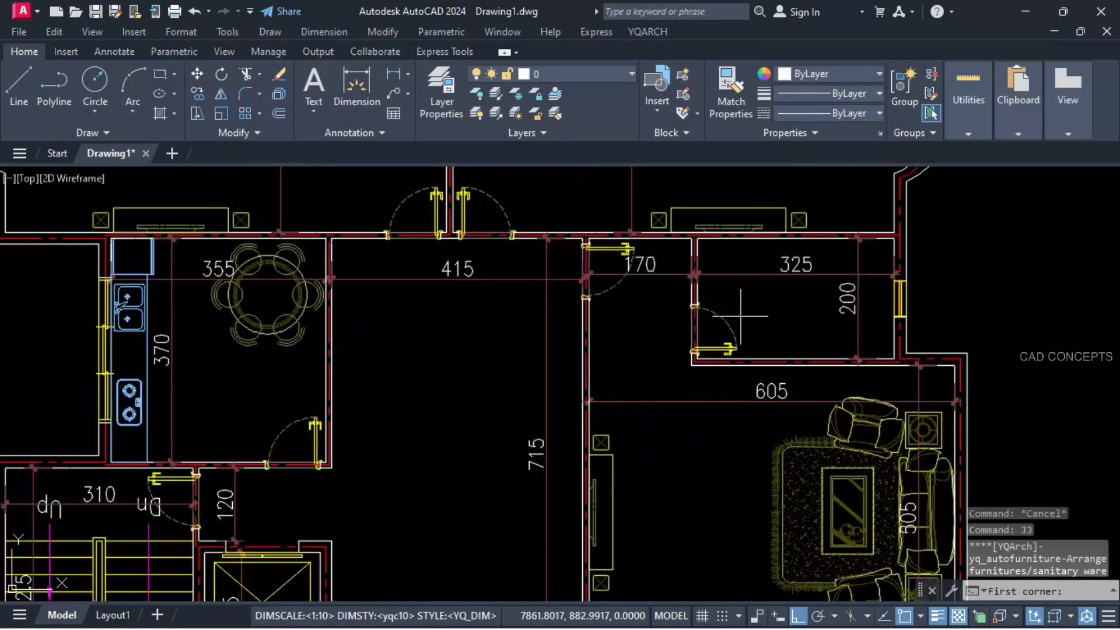
pyautogui.click(697, 359)
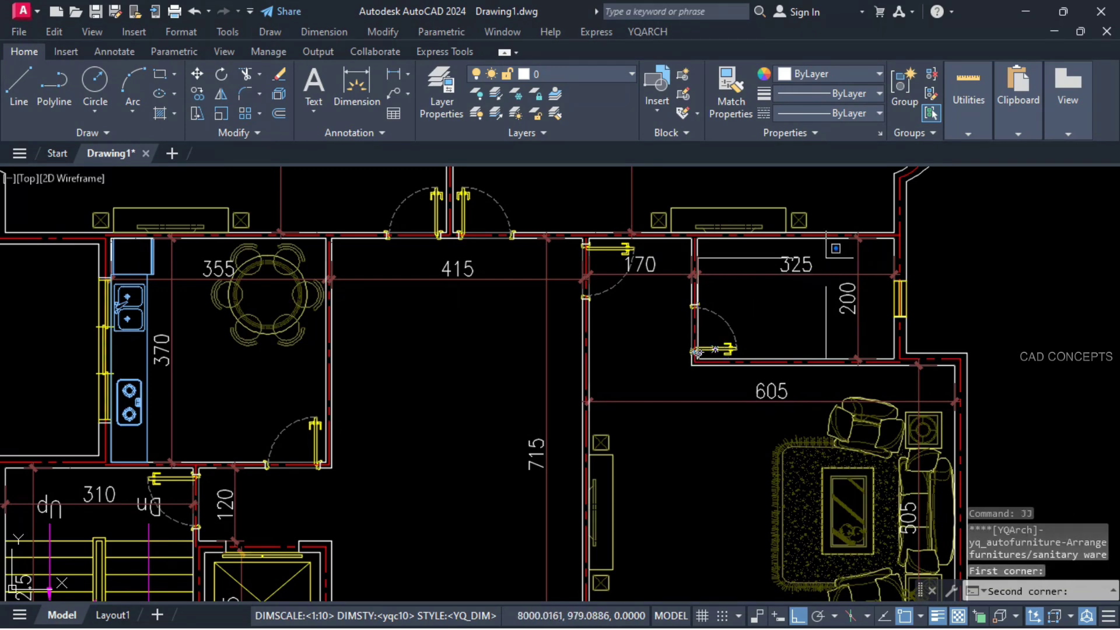
pyautogui.click(893, 239)
# Cycle the toilet arrangement until the bathtub lies along the window wall and the washbasin sits in the opposite upper corner, and finish.
pyautogui.scroll(3, 875, 254)
pyautogui.moveTo(875, 254); pyautogui.dragTo(741, 225, button='middle')
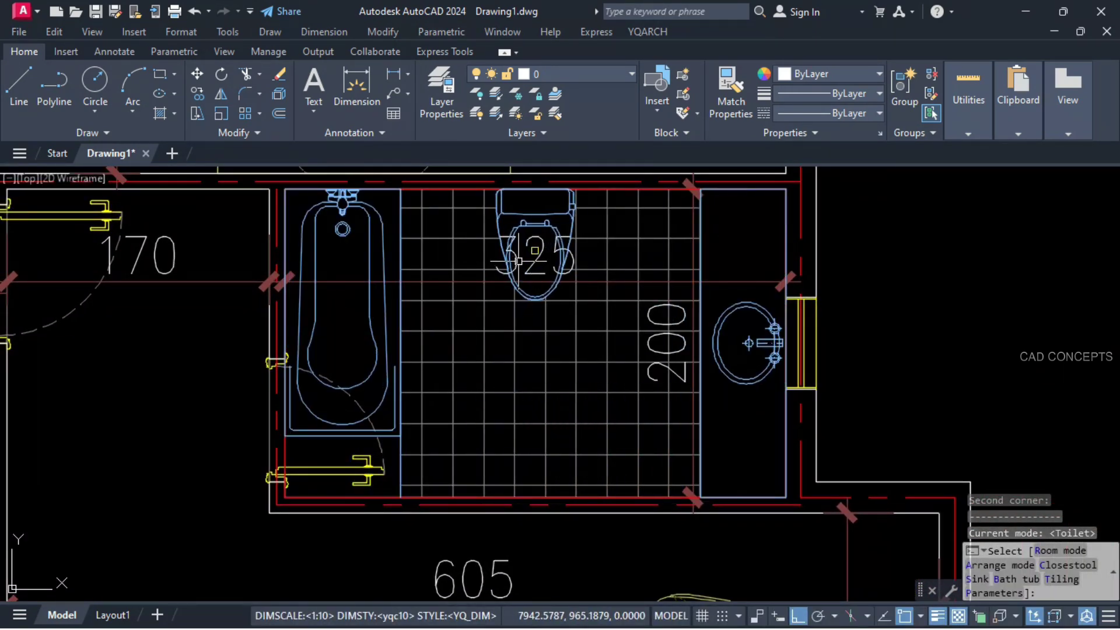
pyautogui.press('a')
pyautogui.press('a')
pyautogui.click(523, 282)
pyautogui.press('Escape')
pyautogui.scroll(-4, 523, 282)
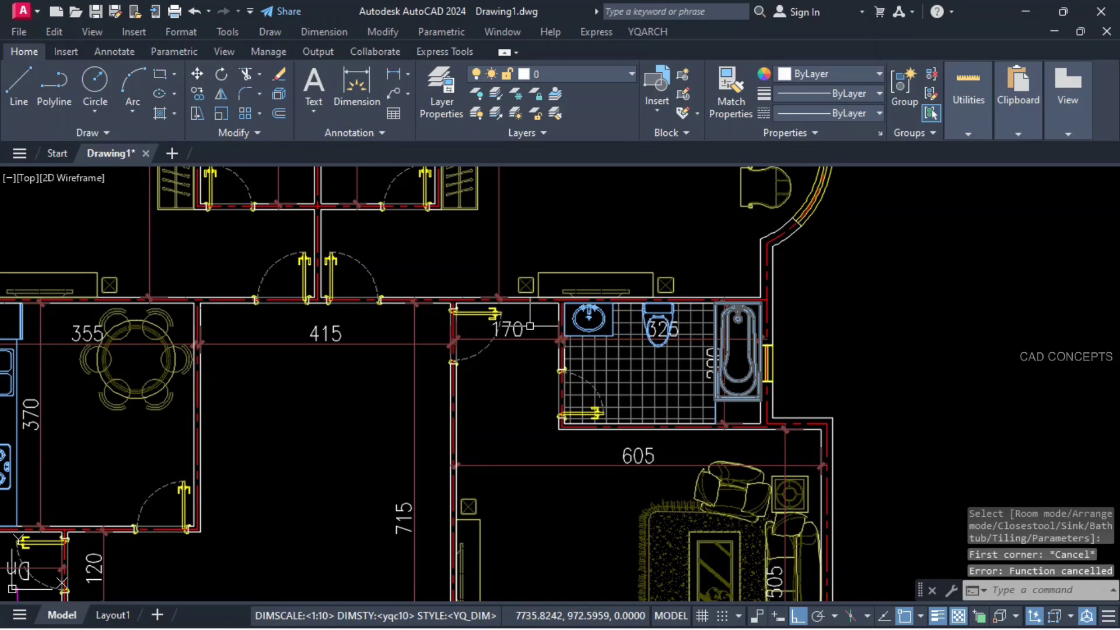
# Place a Toilet layout with JJ in the right-hand 190 by 335 room, with the bathtub along the window wall, and finish.
pyautogui.moveTo(528, 325); pyautogui.dragTo(625, 488, button='middle')
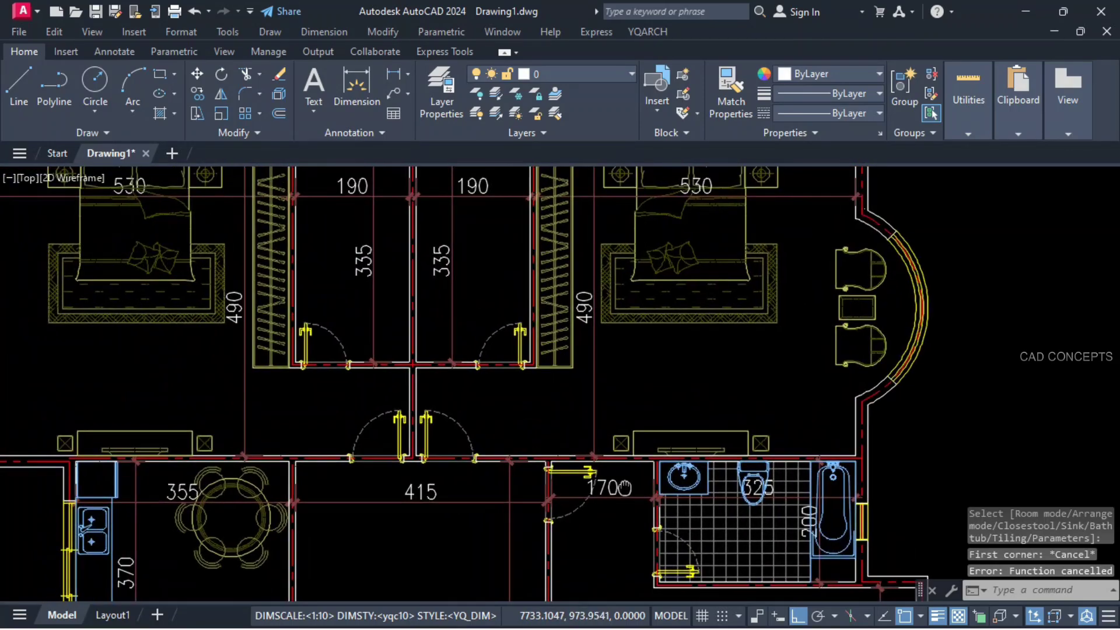
pyautogui.moveTo(435, 275)
pyautogui.mouseDown(button='middle')
pyautogui.moveTo(515, 400)
pyautogui.moveTo(550, 359)
pyautogui.mouseUp(button='middle')
pyautogui.scroll(3, 515, 400)
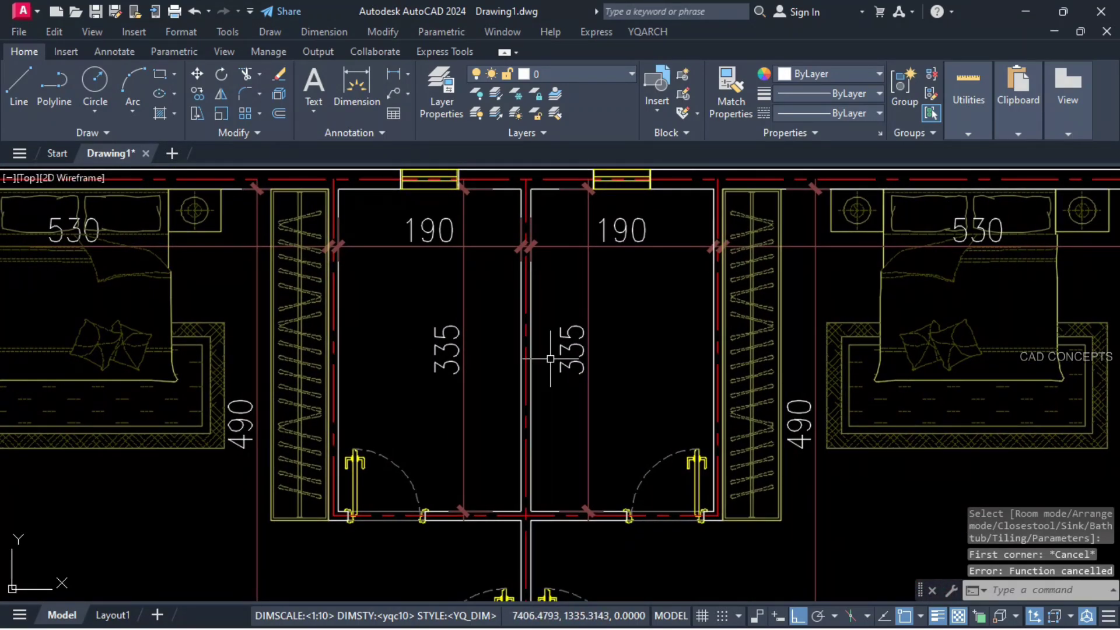
pyautogui.write('jj')
pyautogui.press('Return')
pyautogui.click(691, 278)
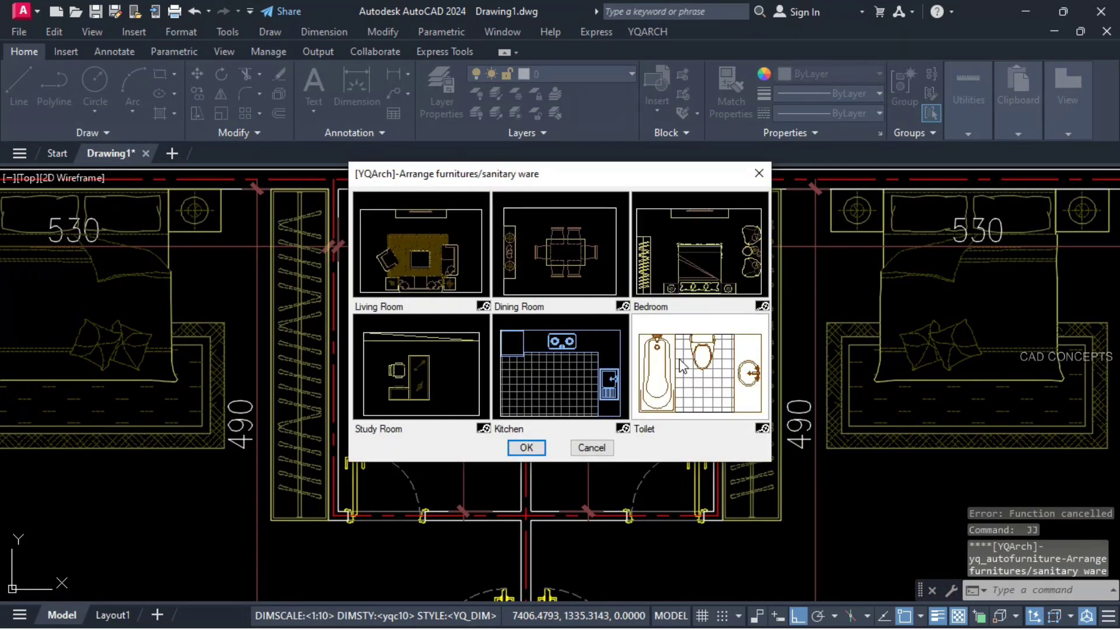
pyautogui.click(530, 511)
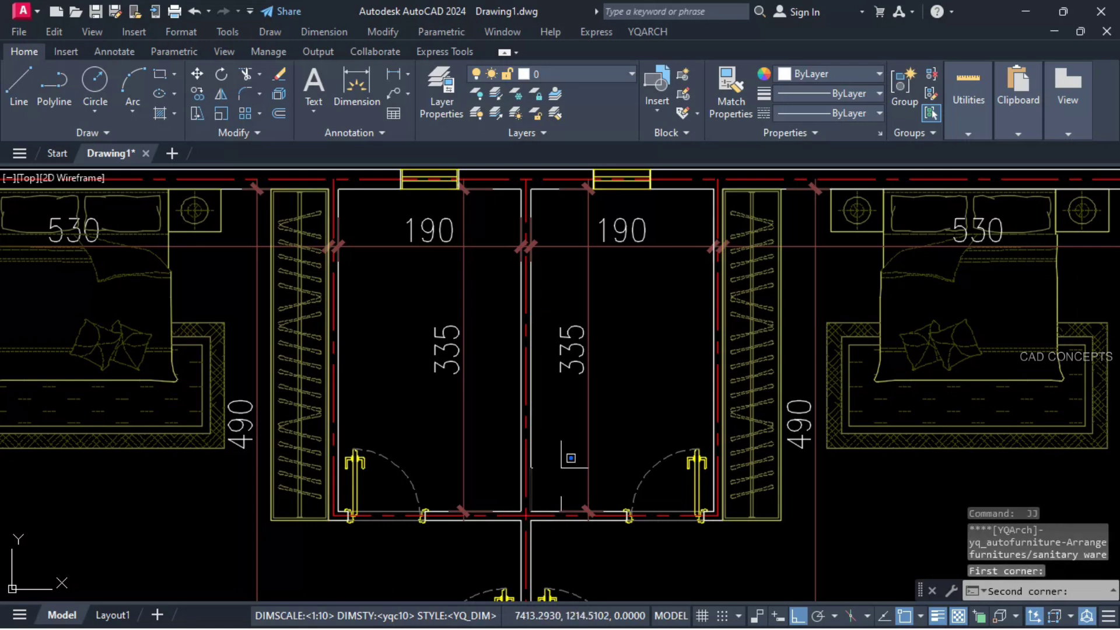
pyautogui.click(714, 187)
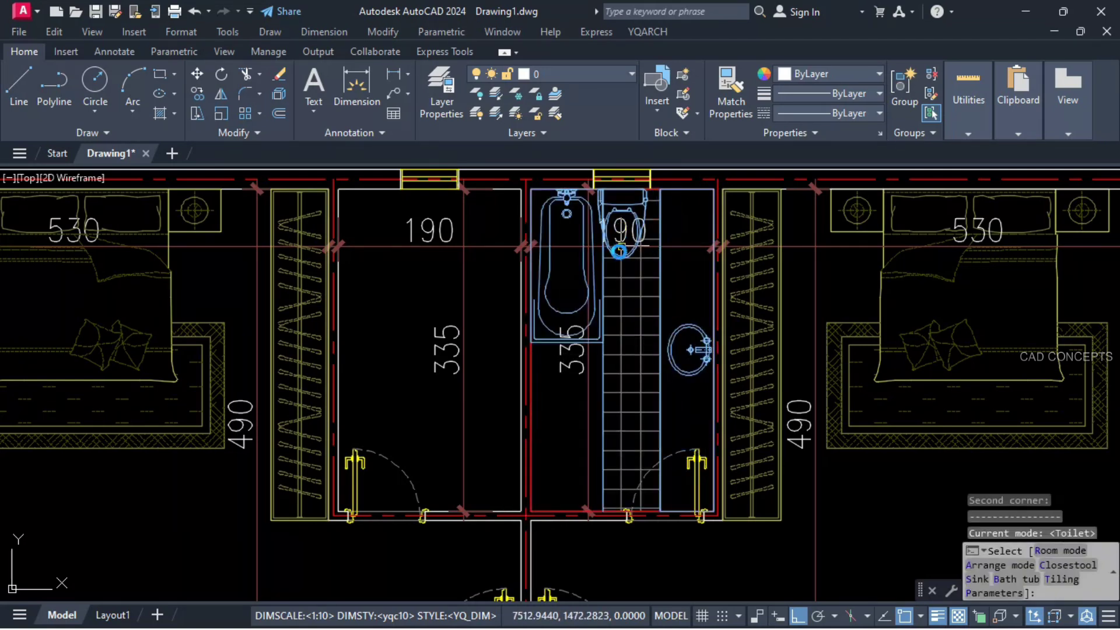
pyautogui.press('b')
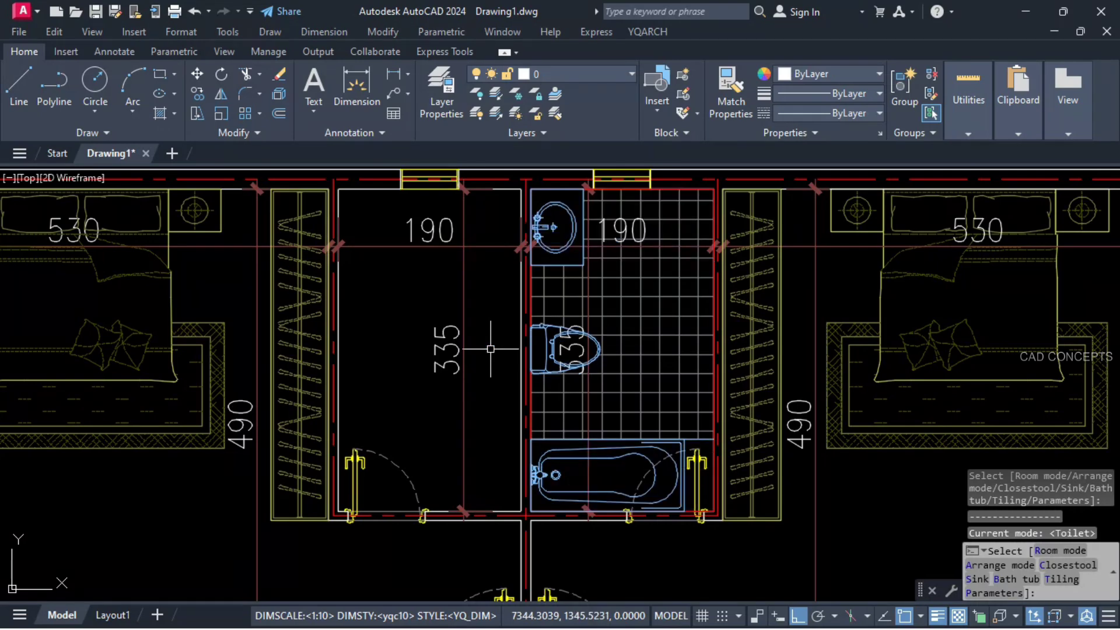
pyautogui.press('Escape')
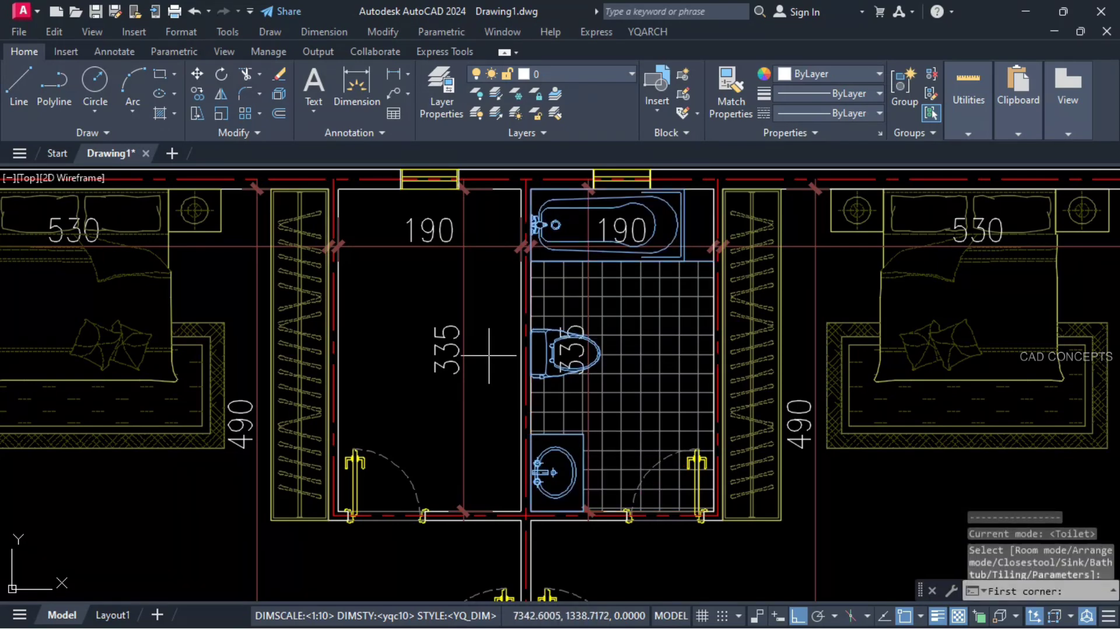
# Place a Toilet layout with JJ in the left-hand 190 by 335 room, mirroring the neighbouring bathroom's arrangement, and finish.
pyautogui.write('JJ')
pyautogui.press('Return')
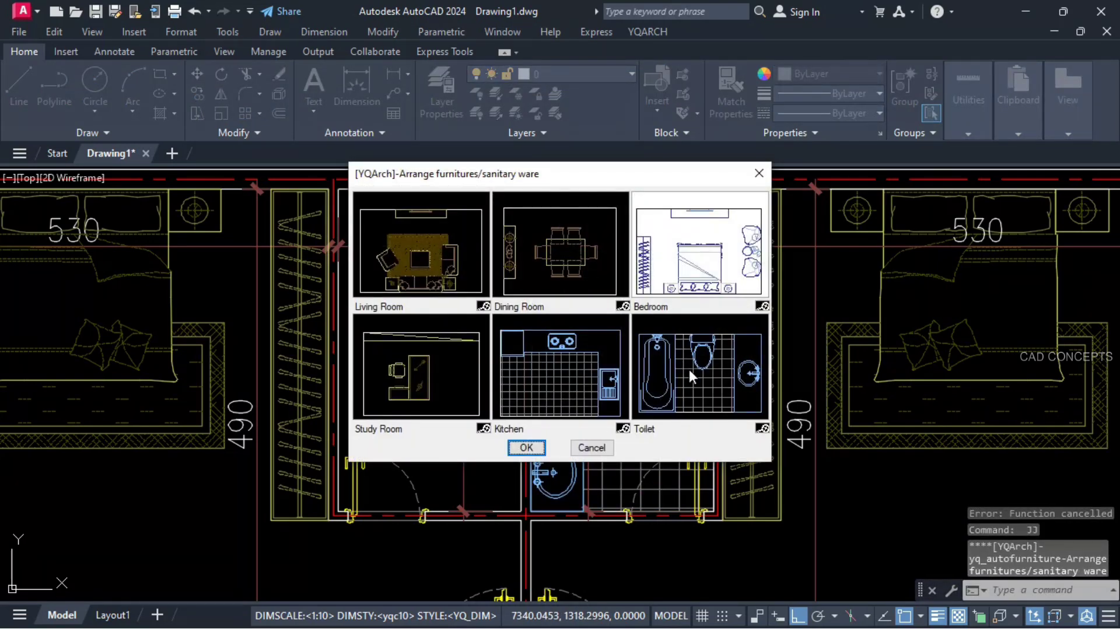
pyautogui.click(708, 372)
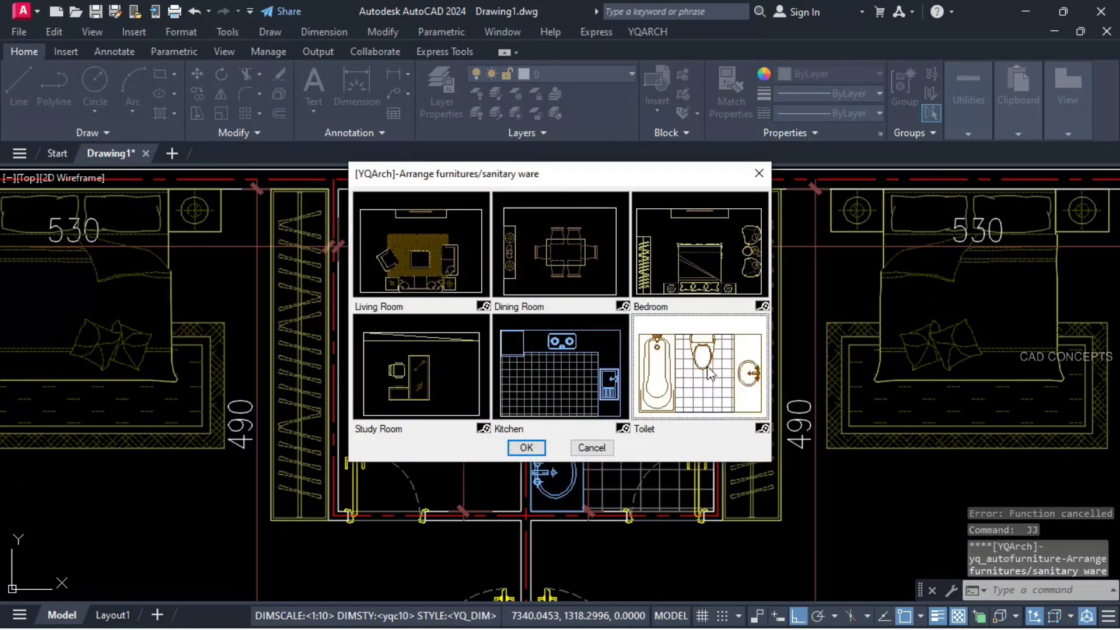
pyautogui.click(526, 447)
pyautogui.click(521, 511)
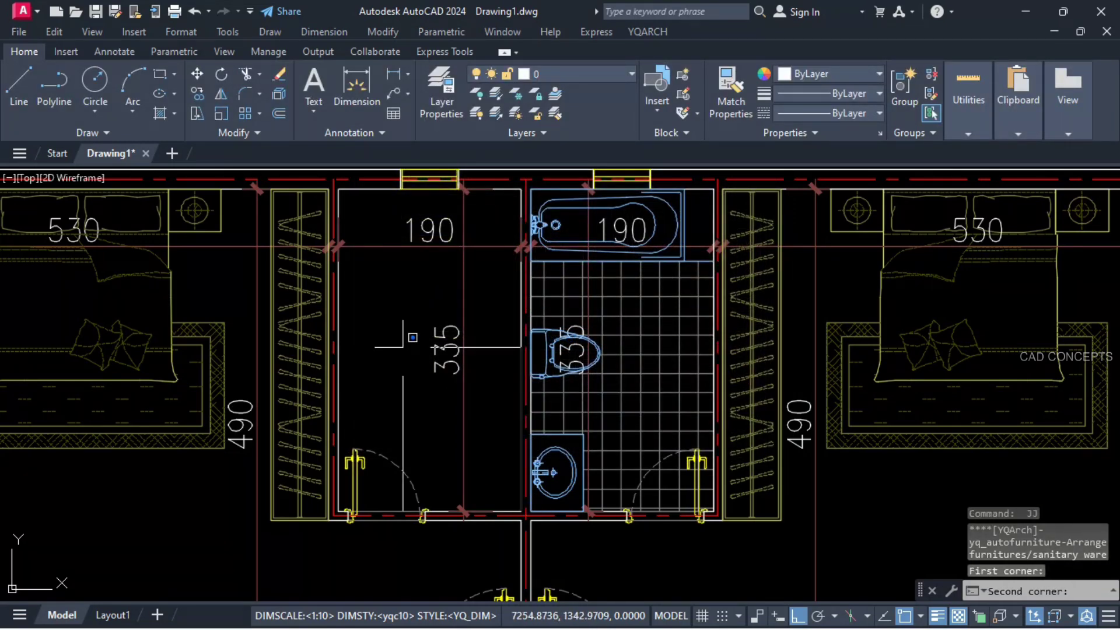
pyautogui.click(339, 191)
pyautogui.click(377, 342)
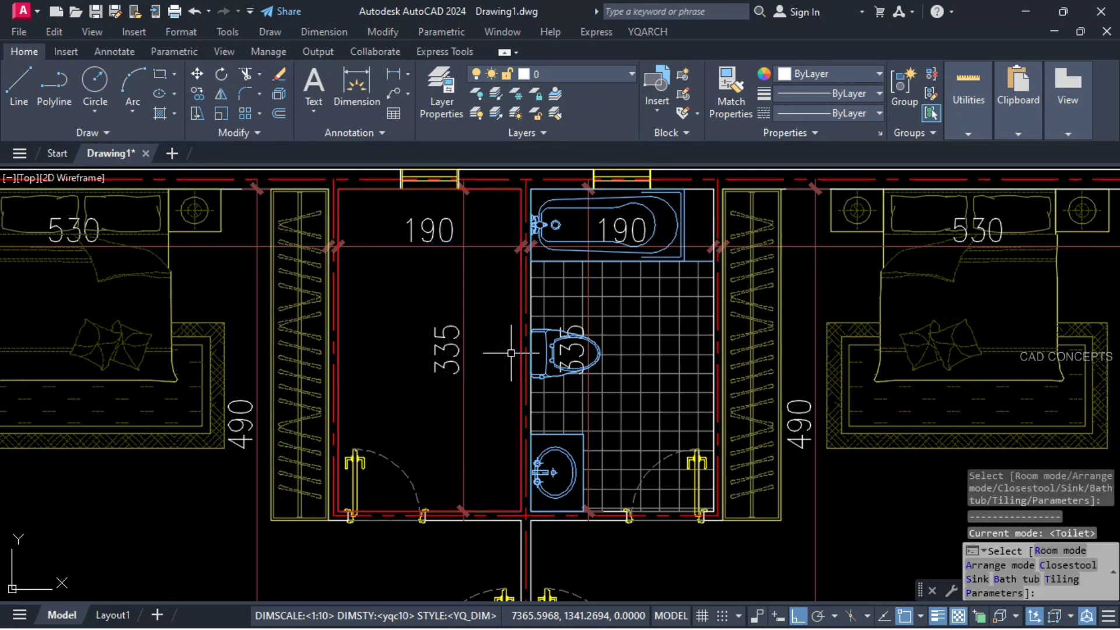
pyautogui.press('Escape')
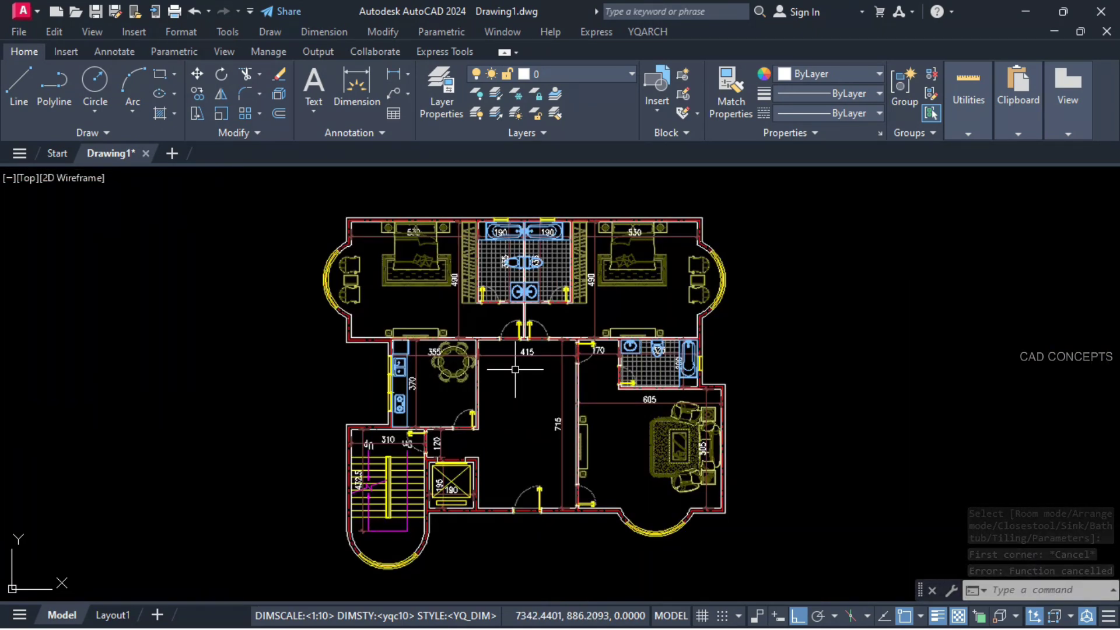
# Fill all the walls of the floor plan with a solid hatch using WWF.
pyautogui.write('WWF')
pyautogui.press('Return')
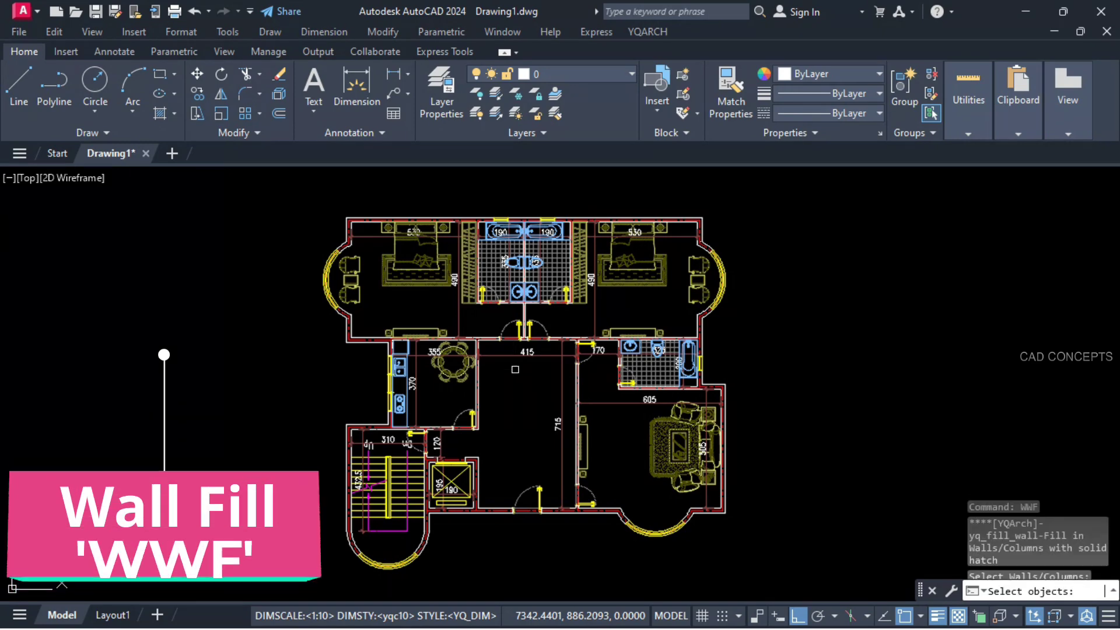
pyautogui.click(309, 581)
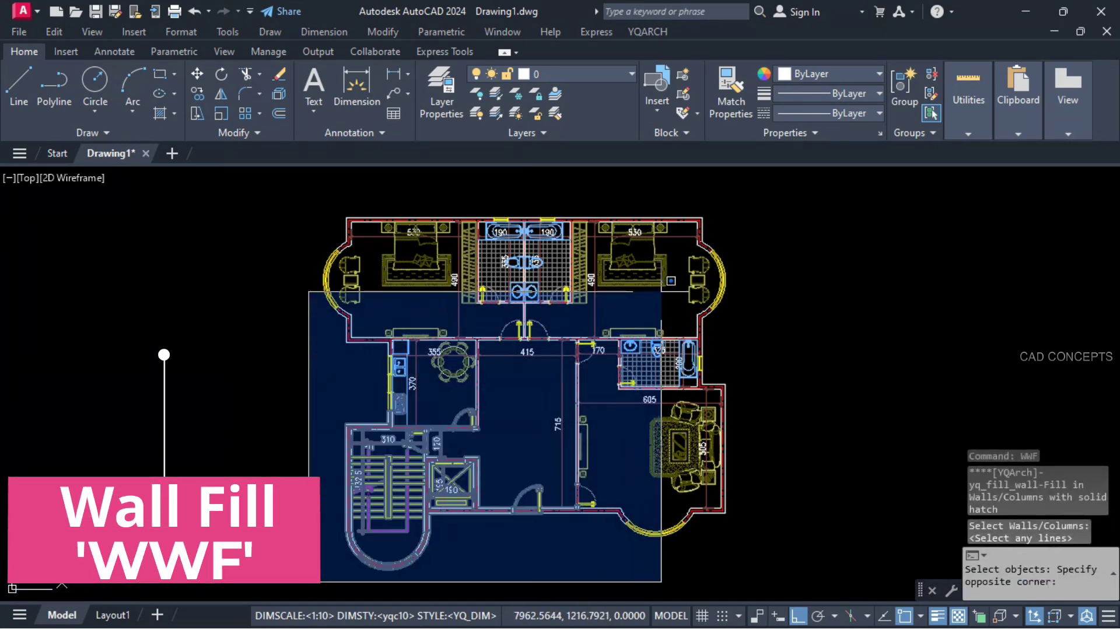
pyautogui.click(759, 201)
pyautogui.click(759, 200)
pyautogui.click(809, 232)
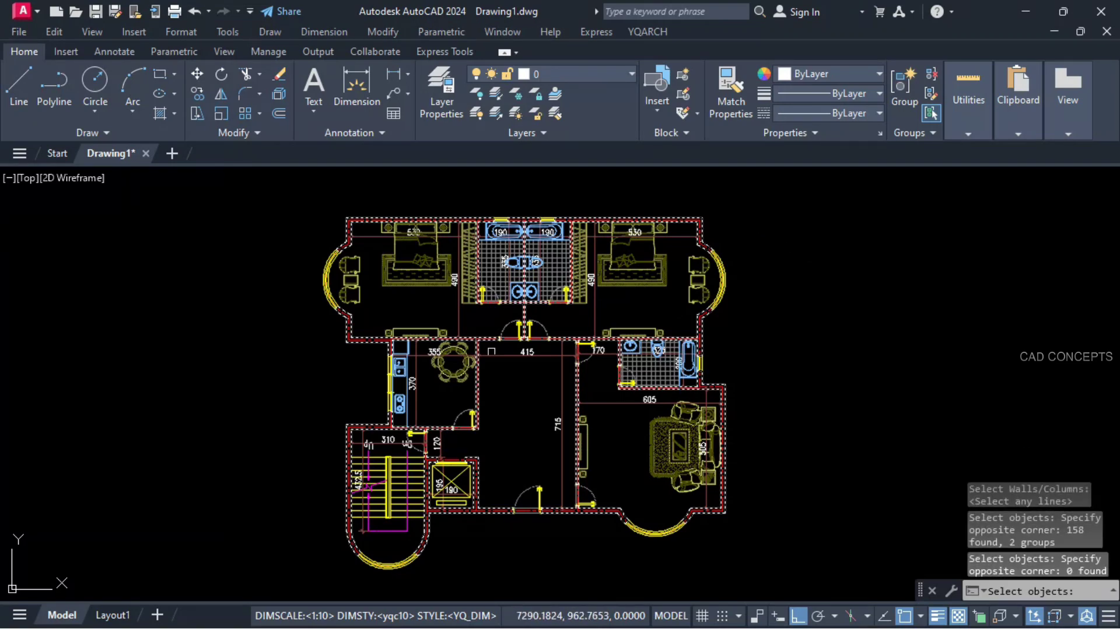
pyautogui.press('Return')
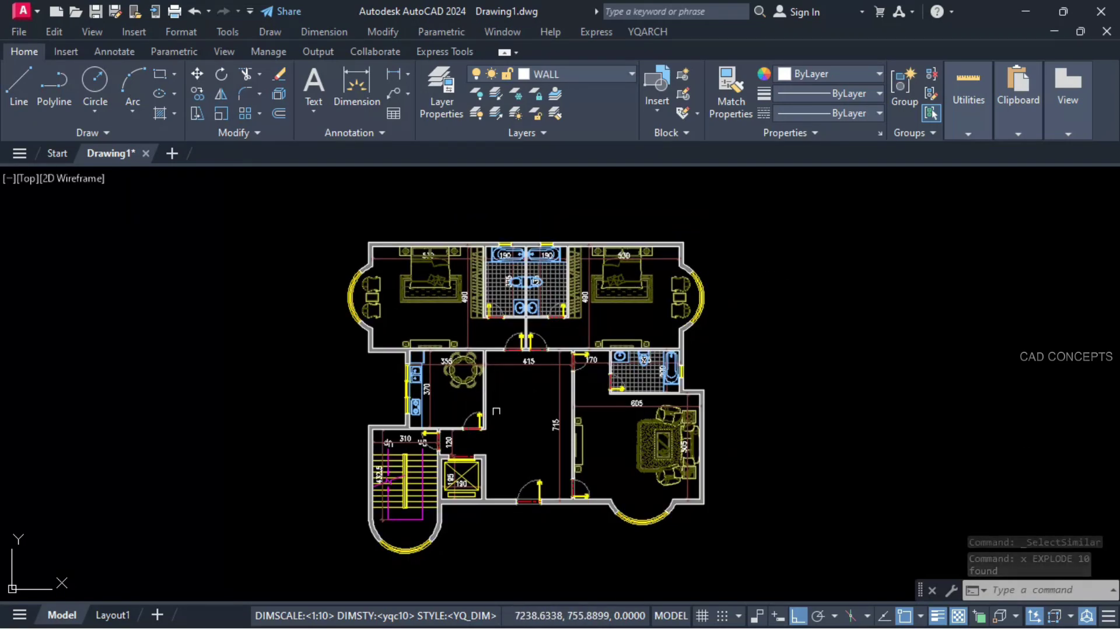
# Select all wall centerlines similar to the one crossing the entrance door on layer DOTE and erase them.
pyautogui.scroll(5, 515, 514)
pyautogui.click(566, 466)
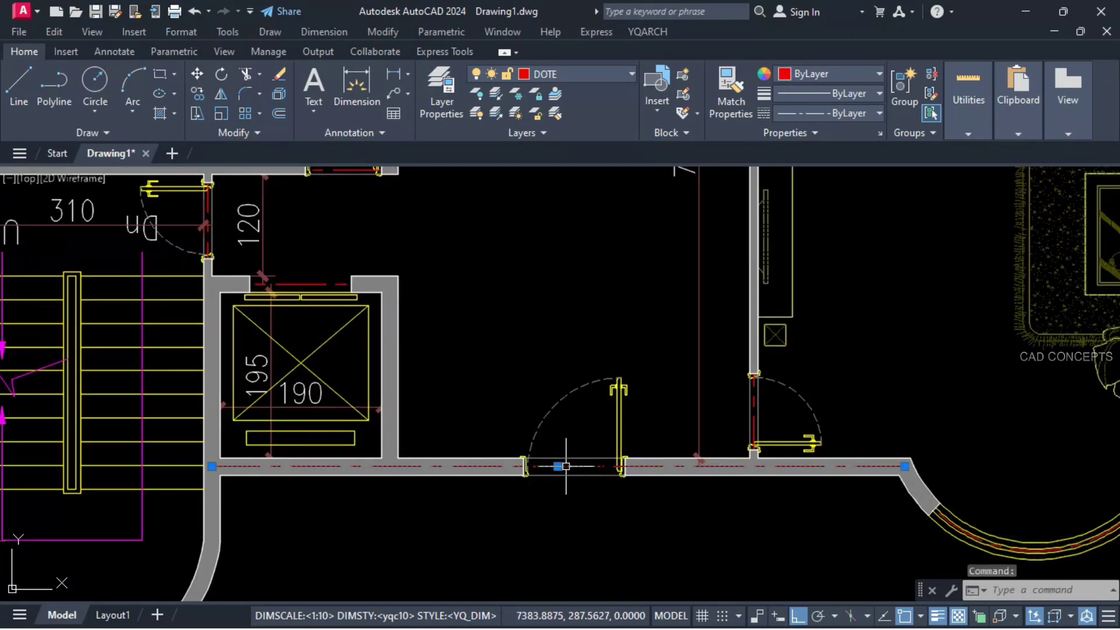
pyautogui.rightClick(564, 465)
pyautogui.click(631, 319)
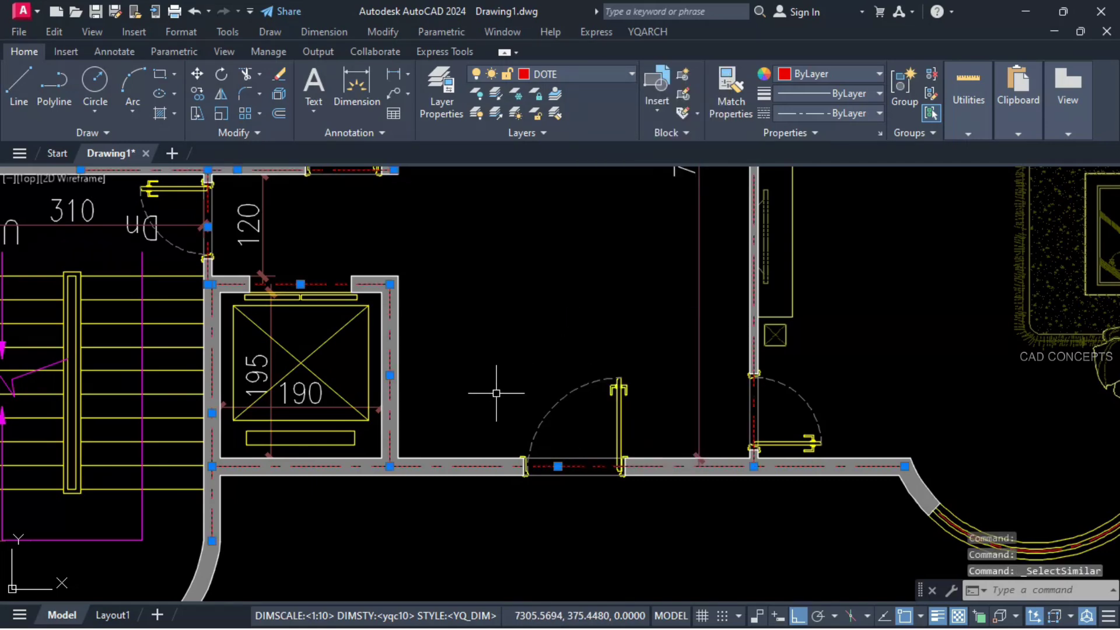
pyautogui.scroll(-5, 467, 461)
pyautogui.write('e')
pyautogui.press('Return')
pyautogui.moveTo(467, 463); pyautogui.dragTo(520, 448, button='middle')
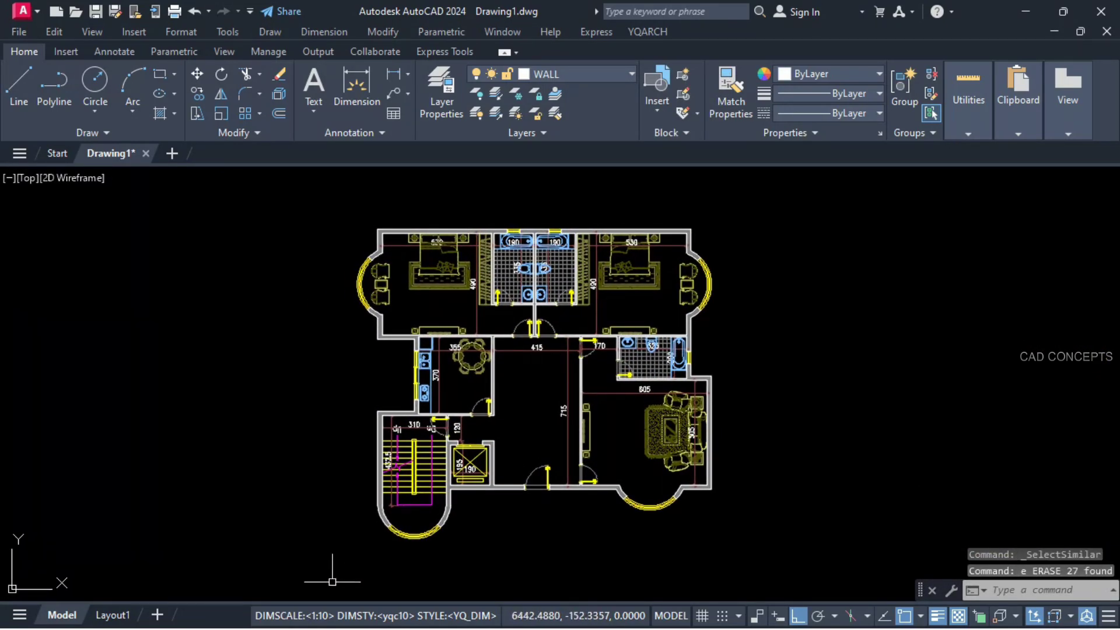
# Add the multiline text label M. BEDROOM below the rug in the left bedroom.
pyautogui.write('t')
pyautogui.press('Return')
pyautogui.scroll(5, 420, 291)
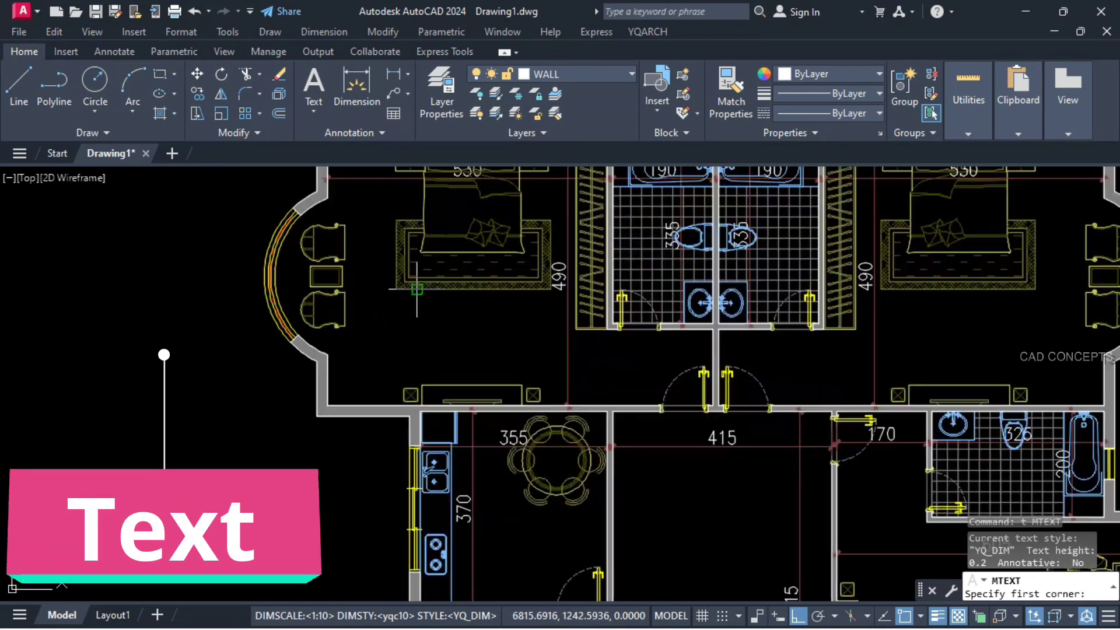
pyautogui.click(402, 286)
pyautogui.click(552, 343)
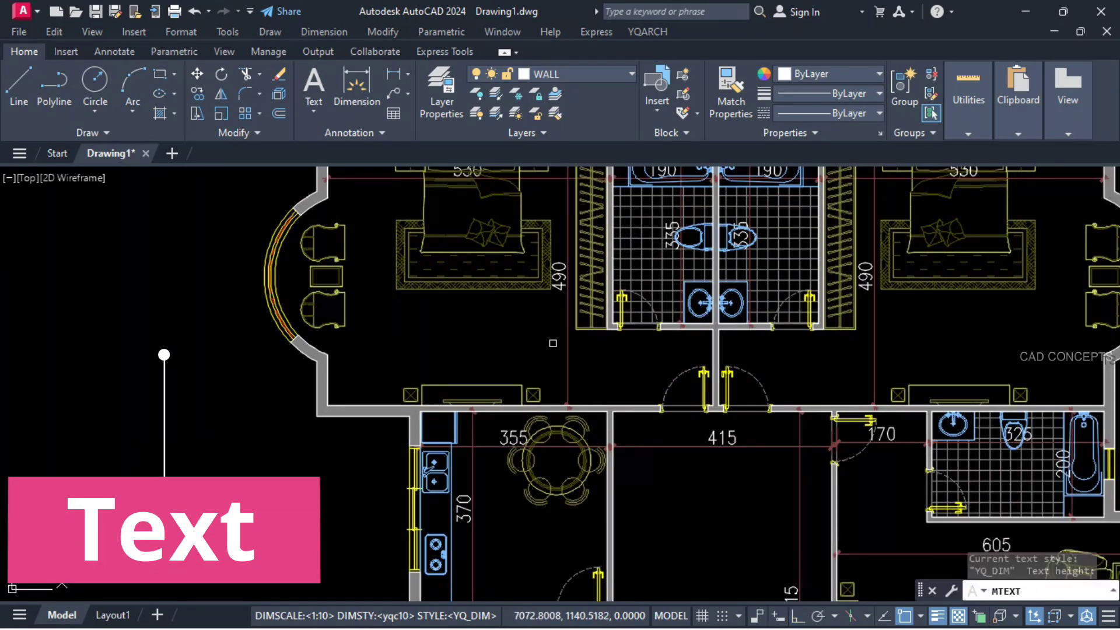
pyautogui.click(553, 343)
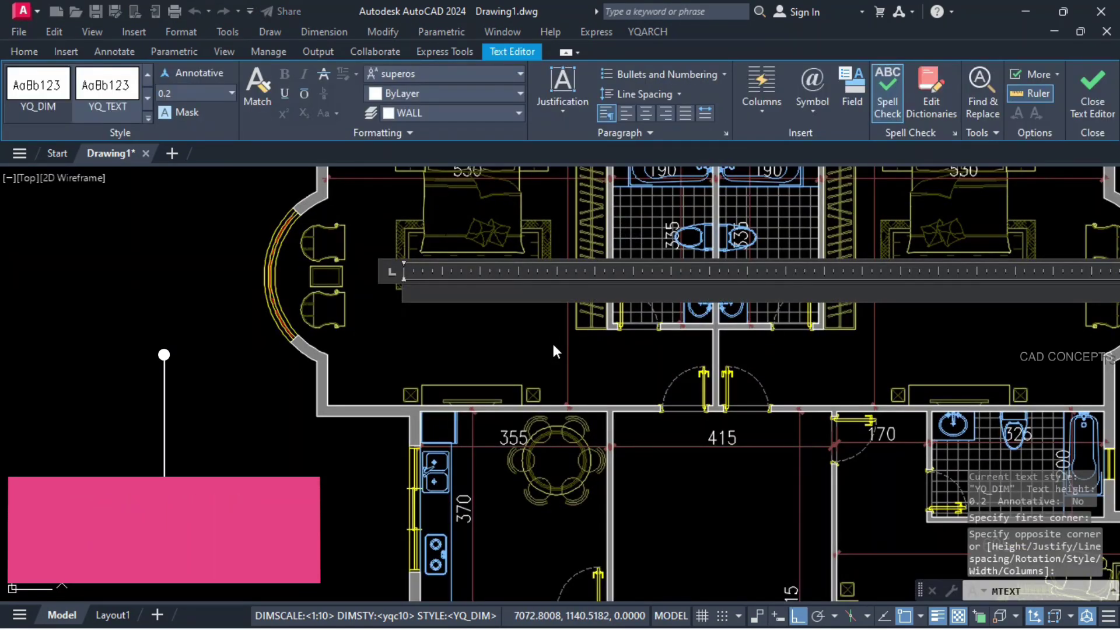
pyautogui.write('BEDROOM')
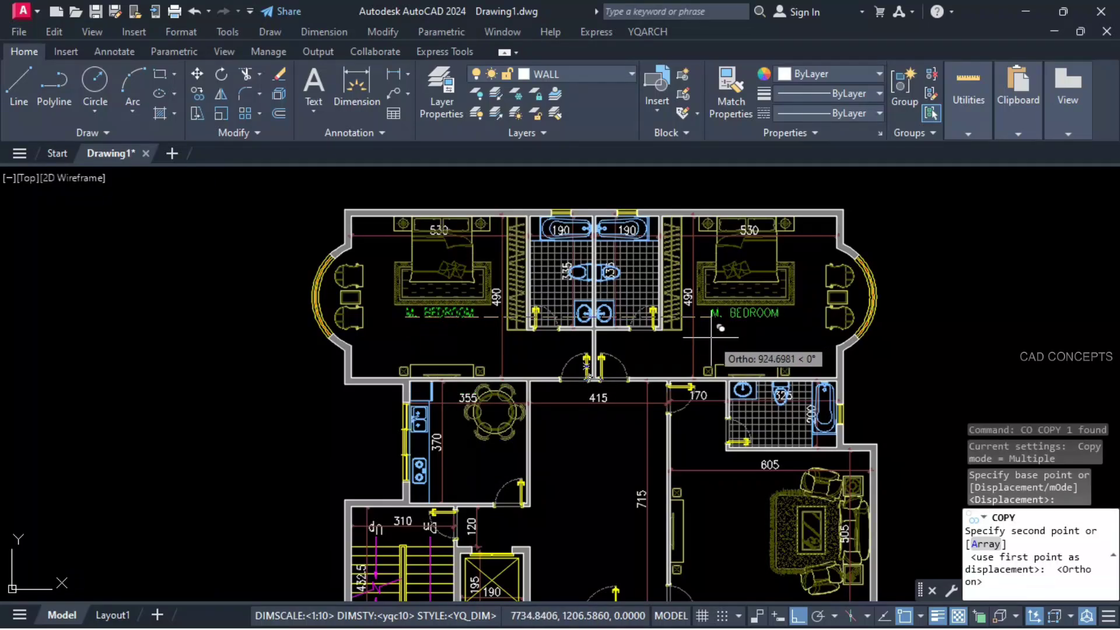
# Copy the M. BEDROOM label to the right bedroom and into the left bathroom between the bedrooms.
pyautogui.click(752, 315)
pyautogui.scroll(5, 466, 345)
pyautogui.click(467, 346)
pyautogui.press('Escape')
# Change the copied label in the left upper bathroom to BATH.
pyautogui.doubleClick(482, 334)
pyautogui.write('BATH')
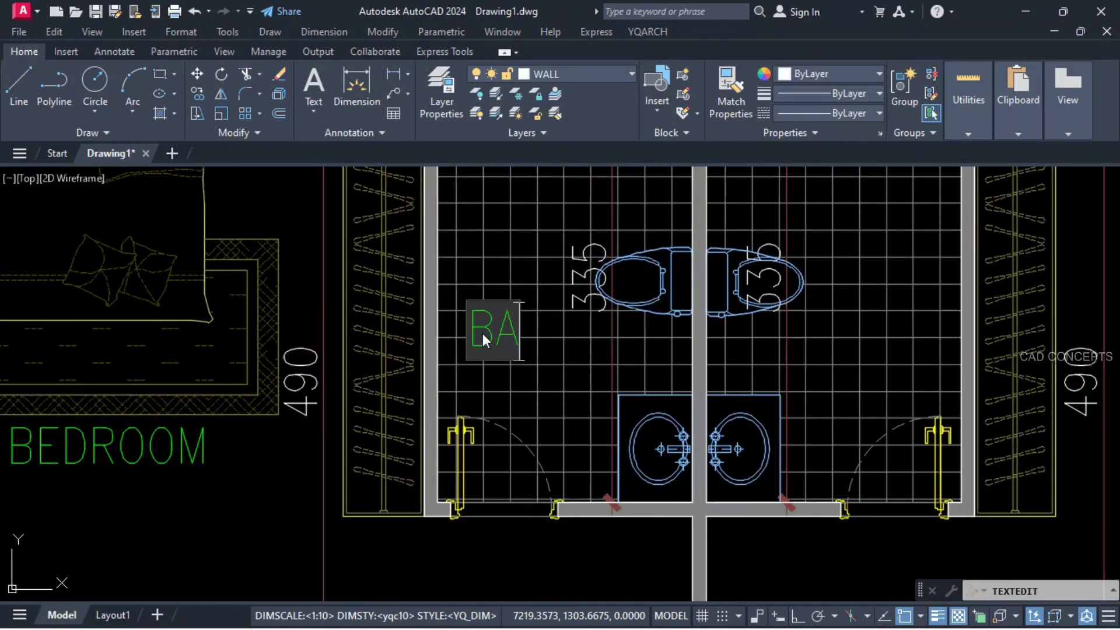
pyautogui.click(525, 370)
pyautogui.press('Escape')
pyautogui.press('Escape')
# Copy the BATH label to the adjoining bathroom, the 325 by 200 bathroom and the room with the sofas.
pyautogui.click(515, 328)
pyautogui.write('CO')
pyautogui.click(466, 346)
pyautogui.press('F8')
pyautogui.click(789, 362)
pyautogui.scroll(-6, 789, 362)
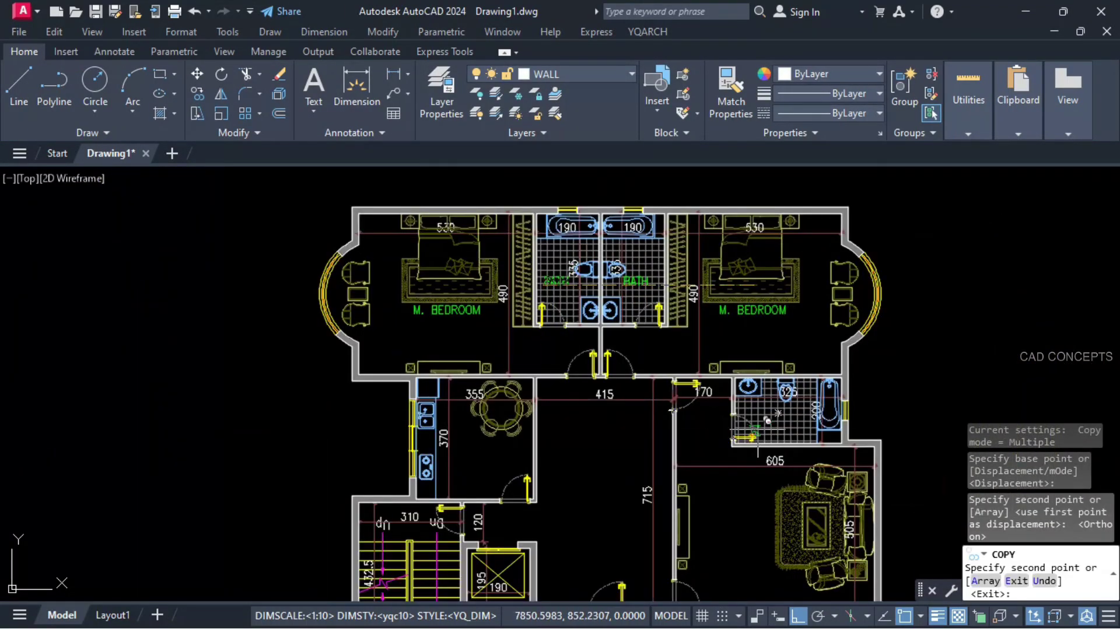
pyautogui.scroll(2, 755, 422)
pyautogui.press('F8')
pyautogui.click(763, 423)
pyautogui.click(687, 428)
pyautogui.press('Escape')
# Change the copied label beside the living room rug to HALL.
pyautogui.doubleClick(696, 426)
pyautogui.write('HALL')
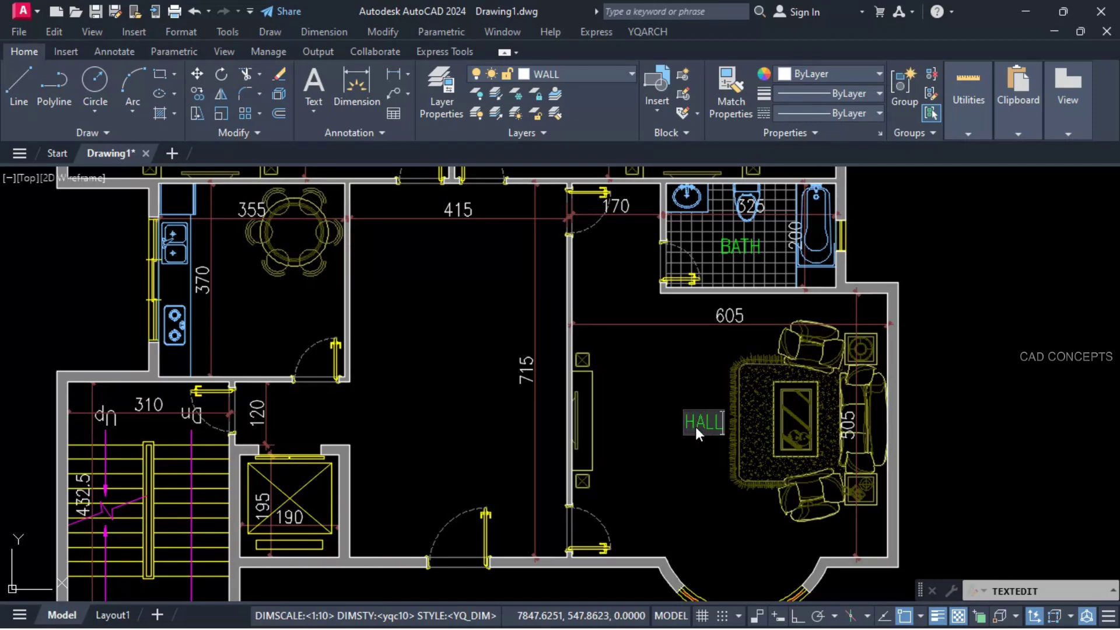
pyautogui.press('Return')
pyautogui.press('Escape')
# Copy the HALL label to the kitchen, lobby, stair and lift, and below the plan.
pyautogui.click(700, 430)
pyautogui.write('CO')
pyautogui.click(684, 429)
pyautogui.moveTo(248, 516); pyautogui.dragTo(496, 298, button='middle')
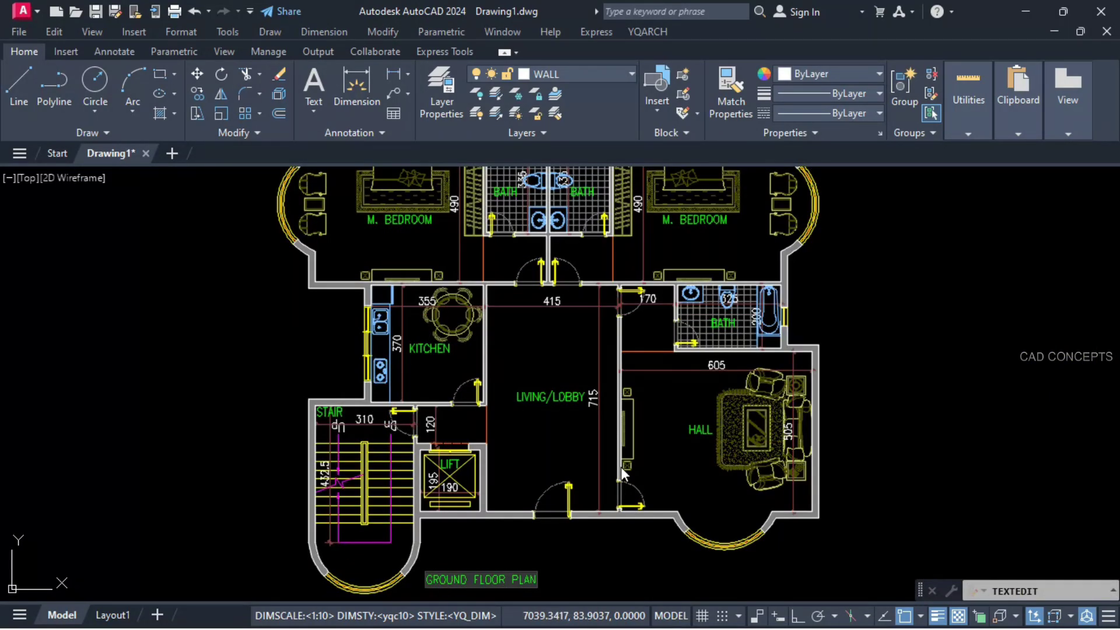
# Underline the GROUND FLOOR PLAN title below the plan and scale it up from its lower-left end.
pyautogui.hotkey('ctrl', 'a')
pyautogui.hotkey('ctrl', 'u')
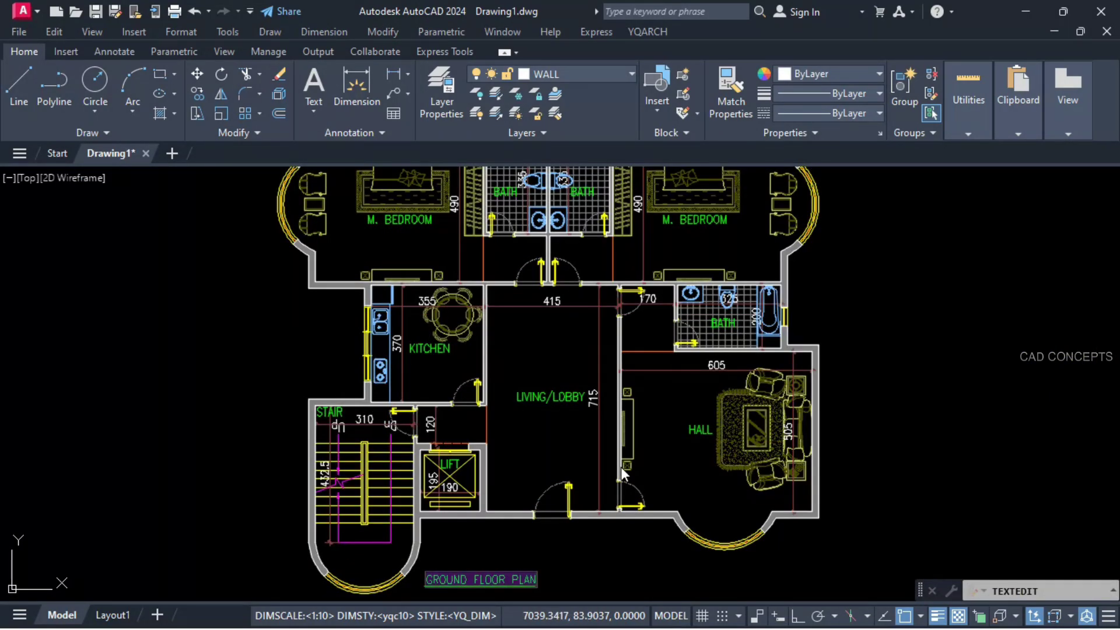
pyautogui.click(468, 559)
pyautogui.press('Escape')
pyautogui.click(461, 581)
pyautogui.write('SC')
pyautogui.click(428, 585)
pyautogui.click(548, 584)
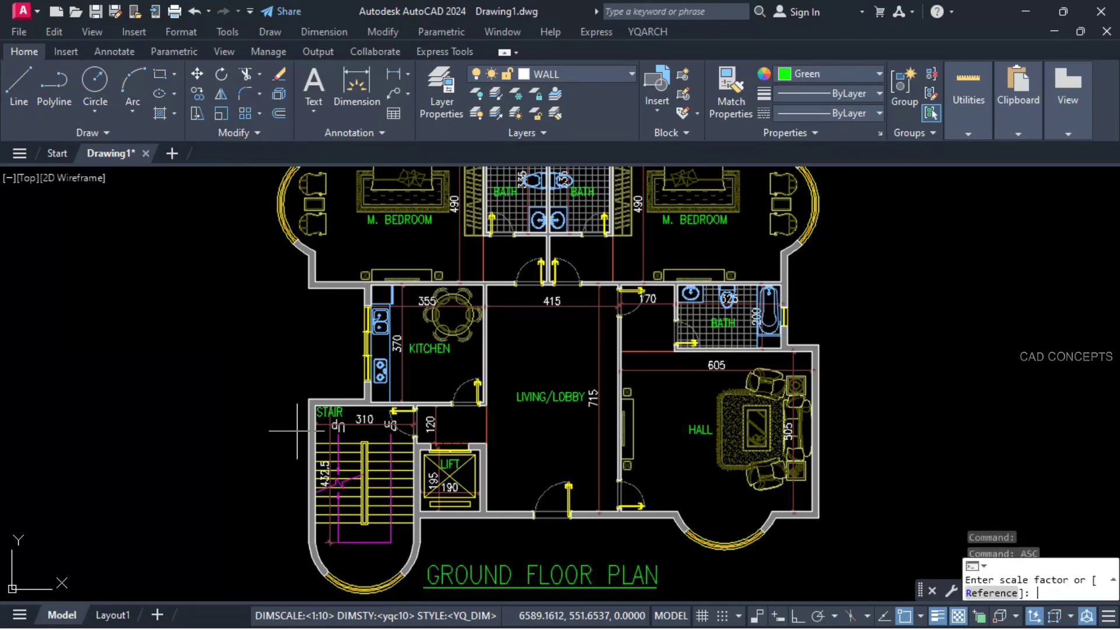
# Scale the ten selected room labels individually by a factor of 1.1 with ASC.
pyautogui.write('1.')
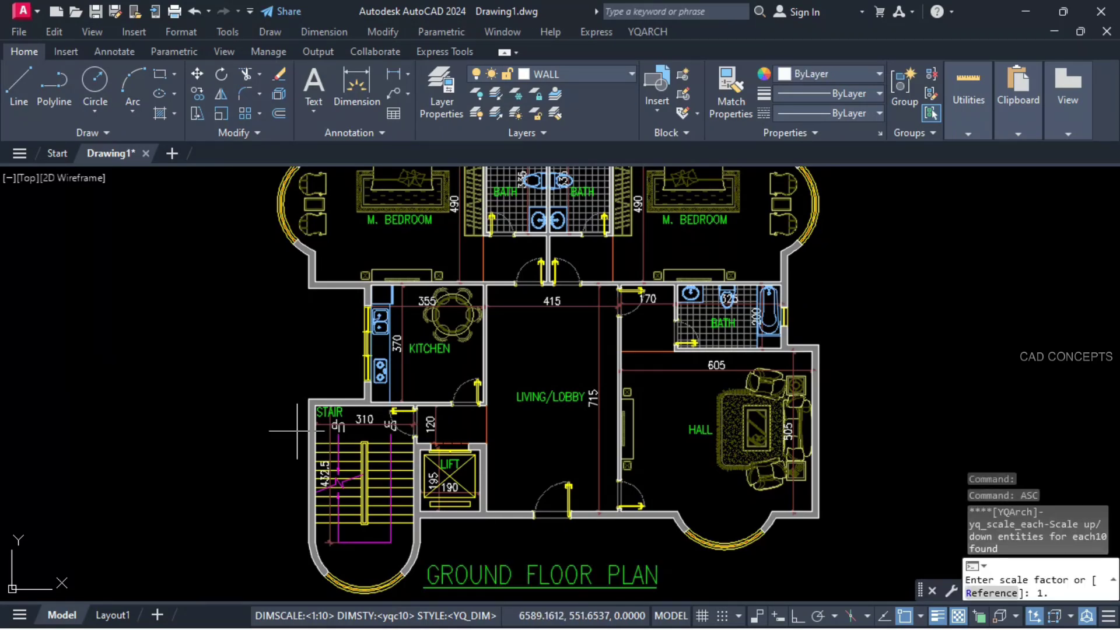
pyautogui.write('1')
pyautogui.press('Return')
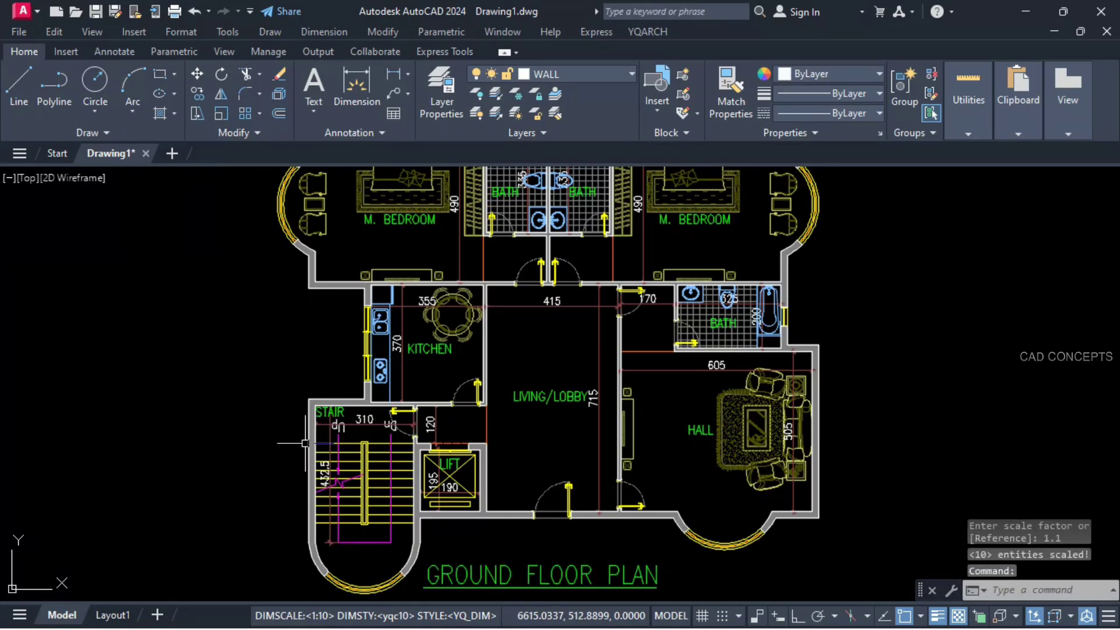
# Add a linear dimension for the overall width of the upper outer wall, placed just above the plan.
pyautogui.moveTo(307, 445); pyautogui.dragTo(291, 434, button='middle')
pyautogui.scroll(-3, 441, 388)
pyautogui.write('dli')
pyautogui.click(348, 214)
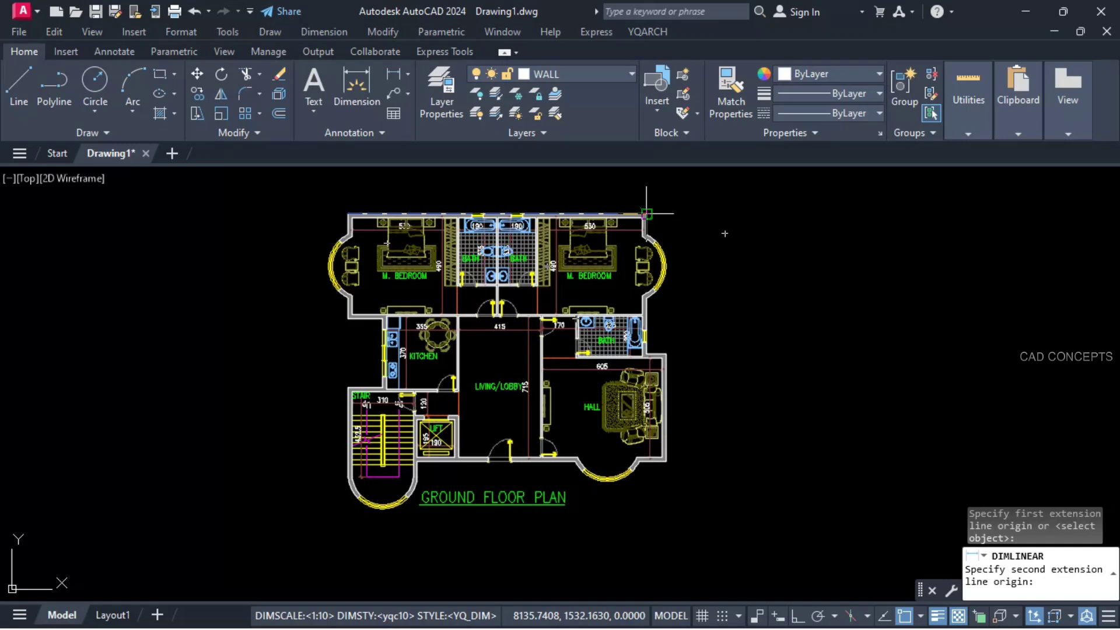
pyautogui.click(647, 214)
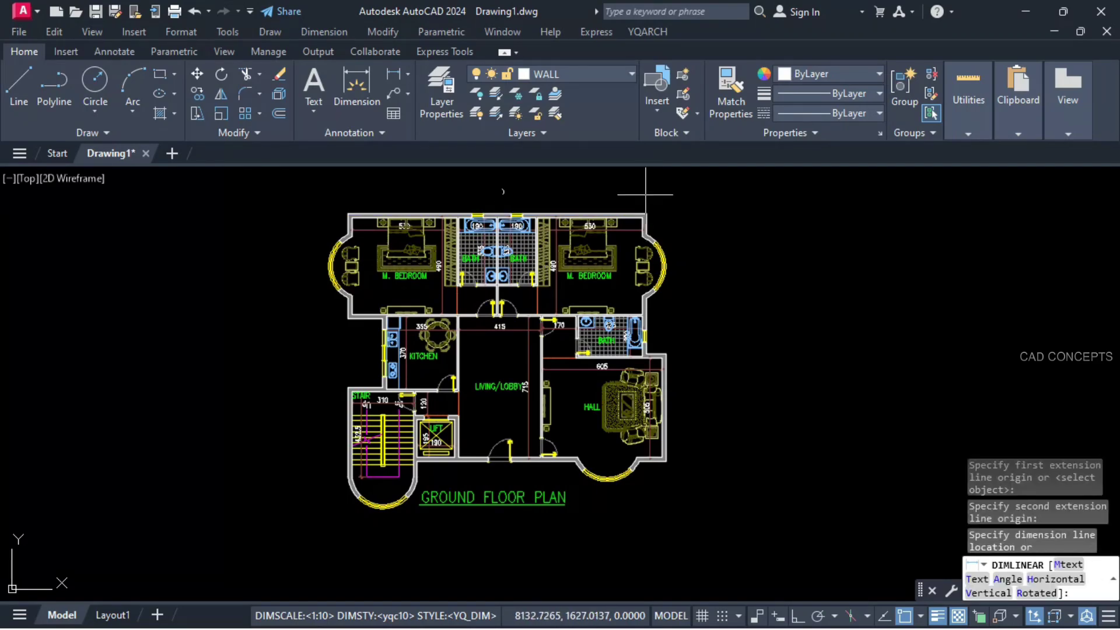
pyautogui.click(647, 193)
# Add a vertical linear dimension from the lower-right outer corner to the upper-right corner, placed beside the plan.
pyautogui.press('Return')
pyautogui.click(666, 461)
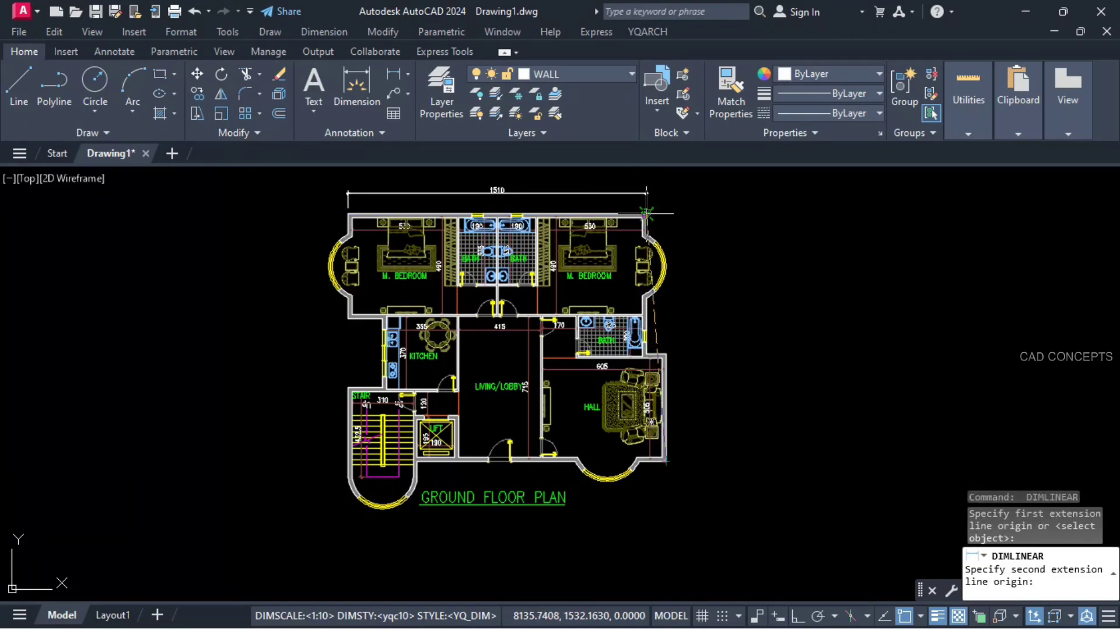
pyautogui.click(665, 461)
pyautogui.click(684, 338)
# Set the drawing scale to 1:15 with SD and apply it to the overall vertical dimension beside the plan.
pyautogui.write('sd')
pyautogui.press('Return')
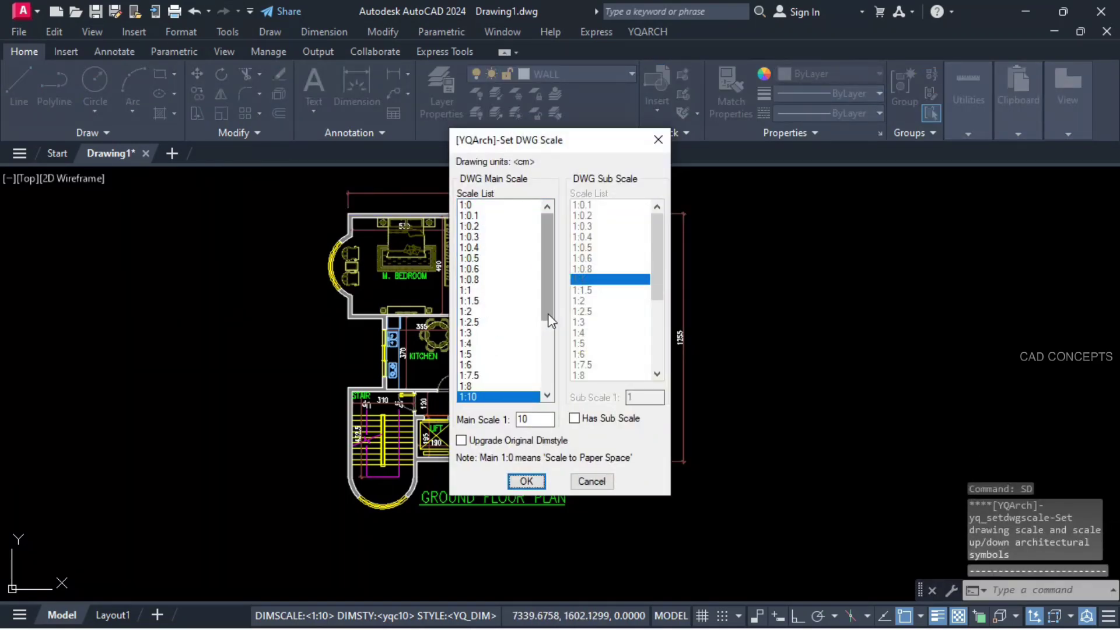
pyautogui.moveTo(548, 315); pyautogui.dragTo(550, 335)
pyautogui.doubleClick(471, 386)
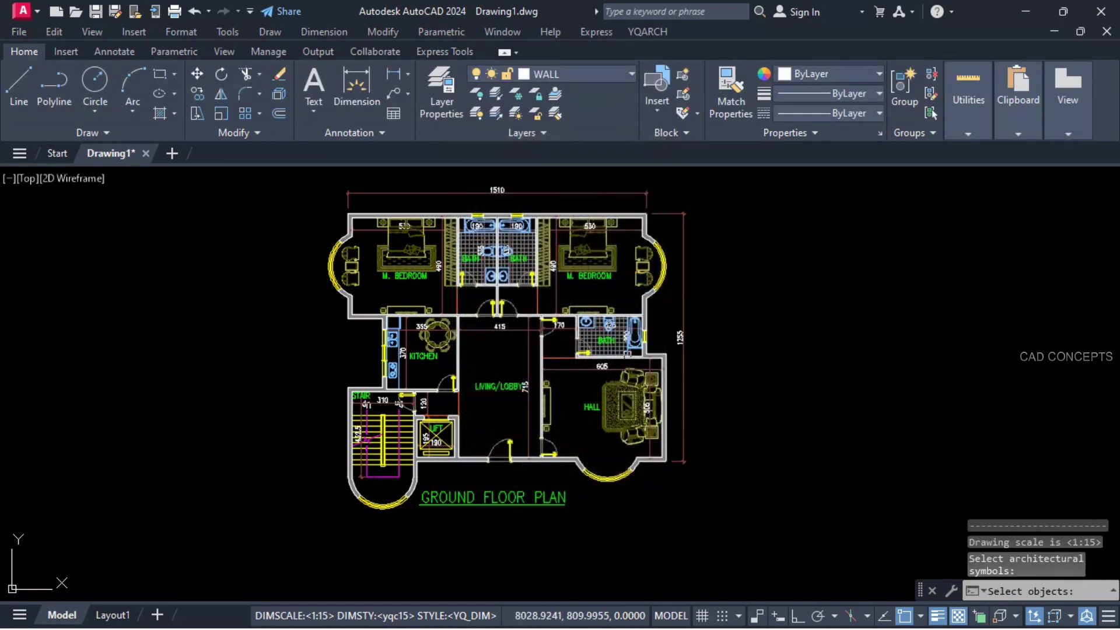
pyautogui.click(683, 350)
pyautogui.press('Return')
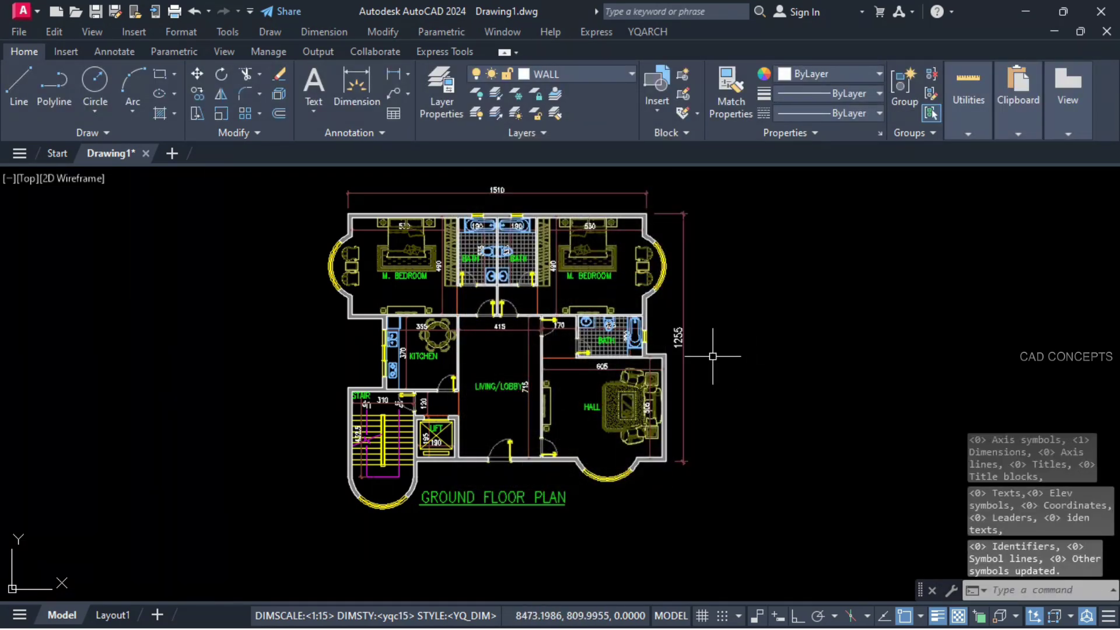
# Repeat the scale command at 1:15 and update the overall width dimension above the plan.
pyautogui.press('Return')
pyautogui.press('Return')
pyautogui.click(491, 189)
pyautogui.press('Return')
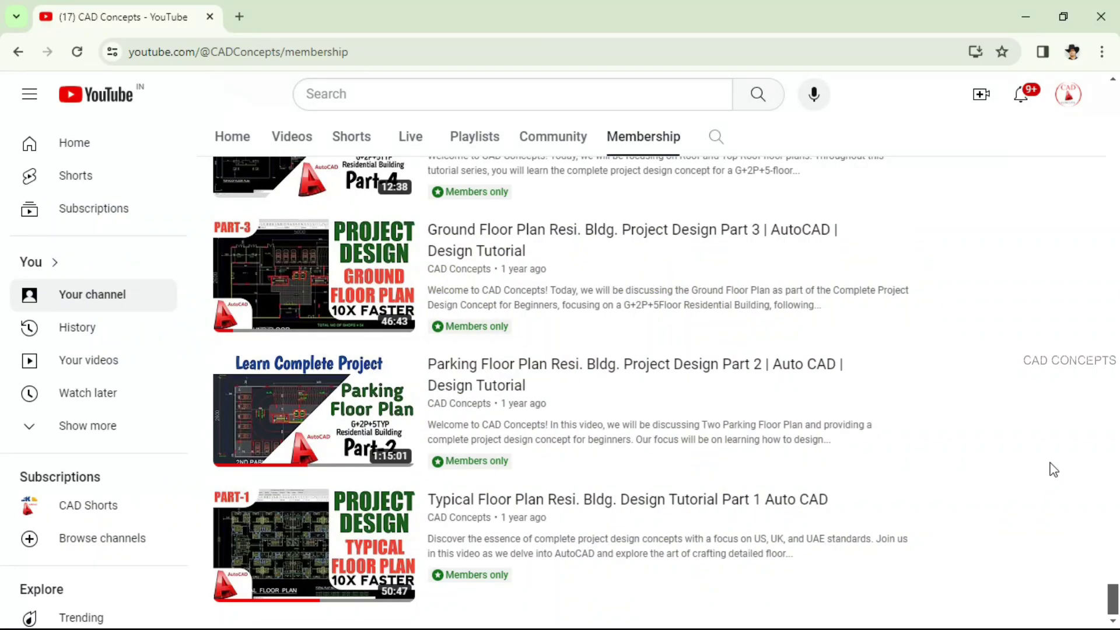
# Switch to YouTube in the browser and look through the members-only videos and posts on the CAD Concepts membership page.
pyautogui.scroll(6, 1050, 468)
pyautogui.scroll(-6, 1054, 470)
pyautogui.scroll(15, 1053, 470)
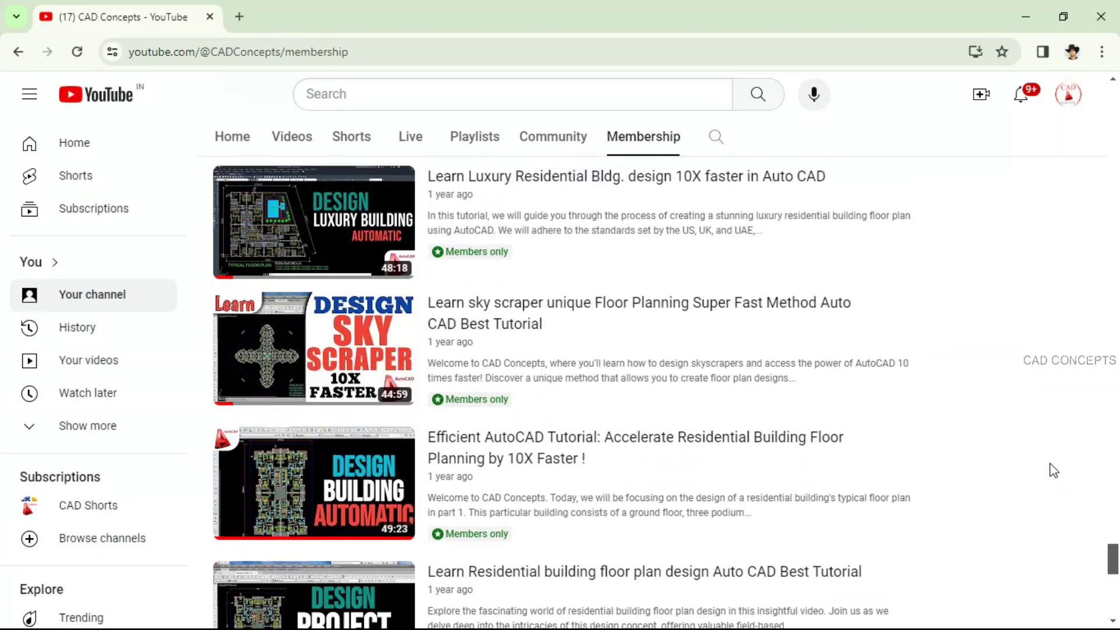
pyautogui.scroll(15, 1054, 470)
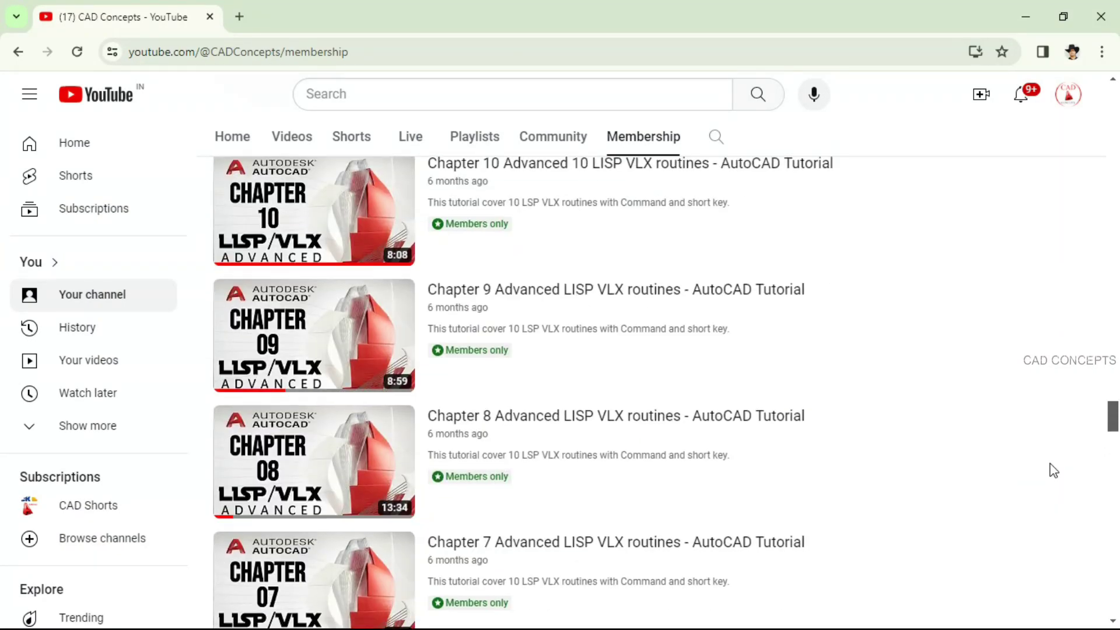
pyautogui.scroll(15, 1053, 470)
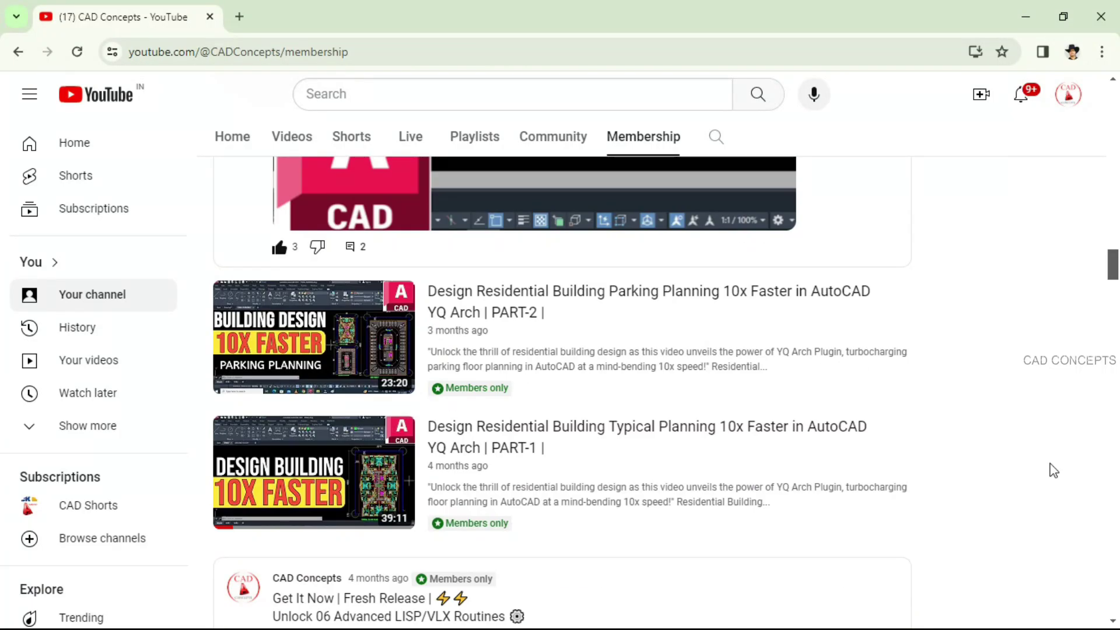
pyautogui.scroll(10, 1053, 470)
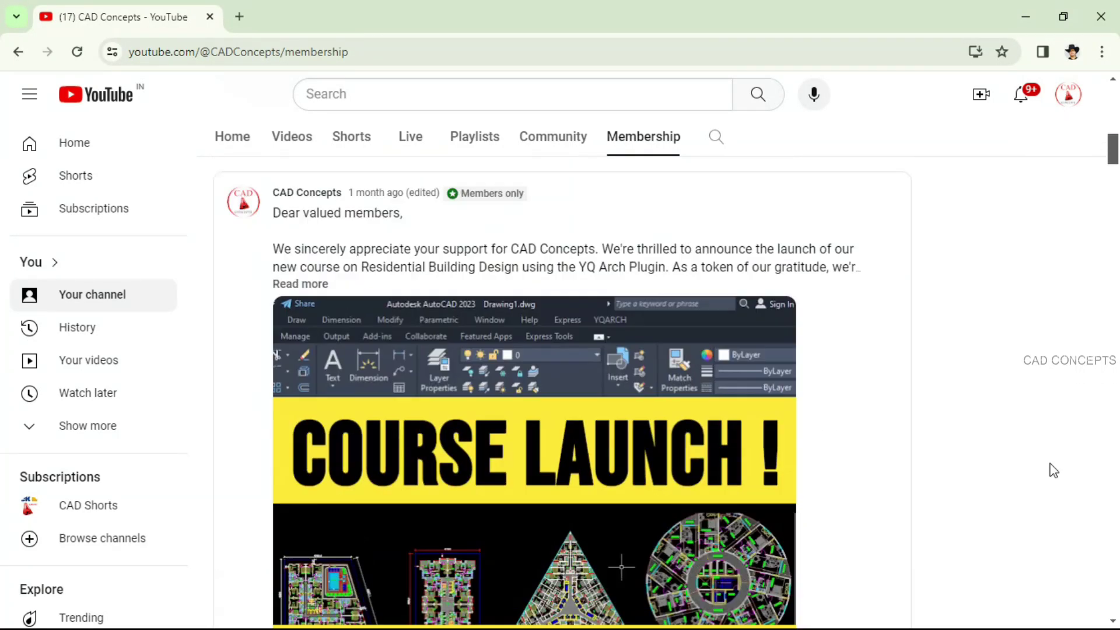
pyautogui.scroll(-5, 1054, 470)
pyautogui.scroll(-10, 1054, 470)
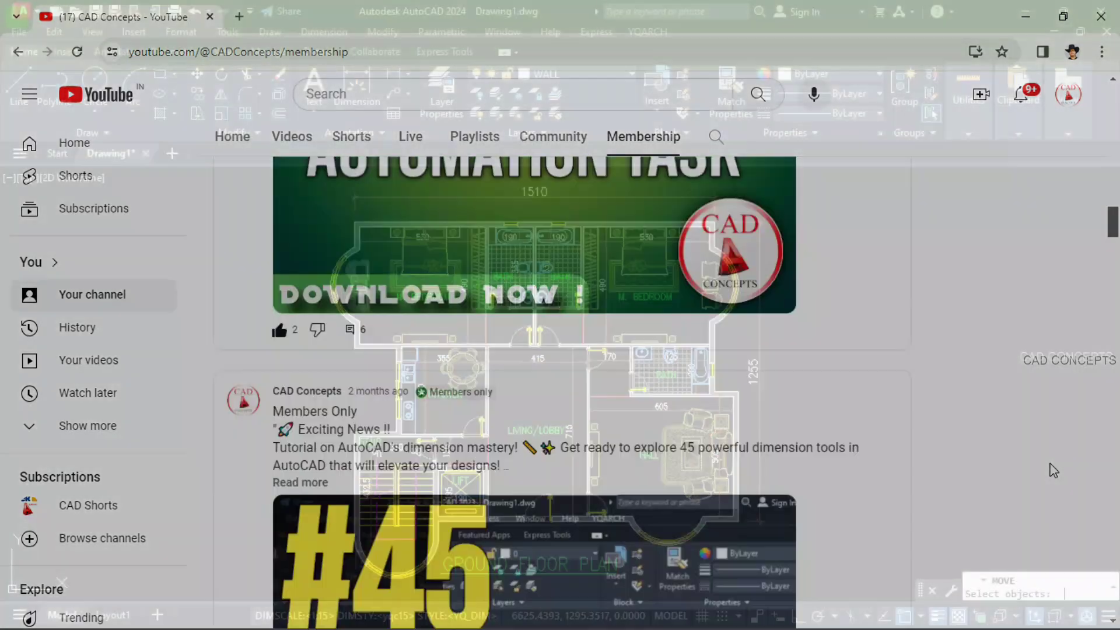